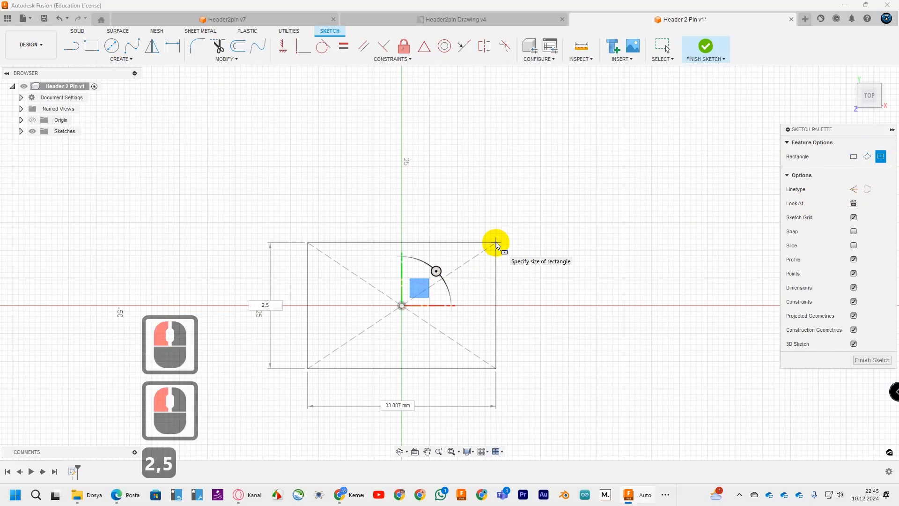
Size the center rectangle at the origin to 2.54 mm high and 5 mm wide.
key(Tab)
text(5)
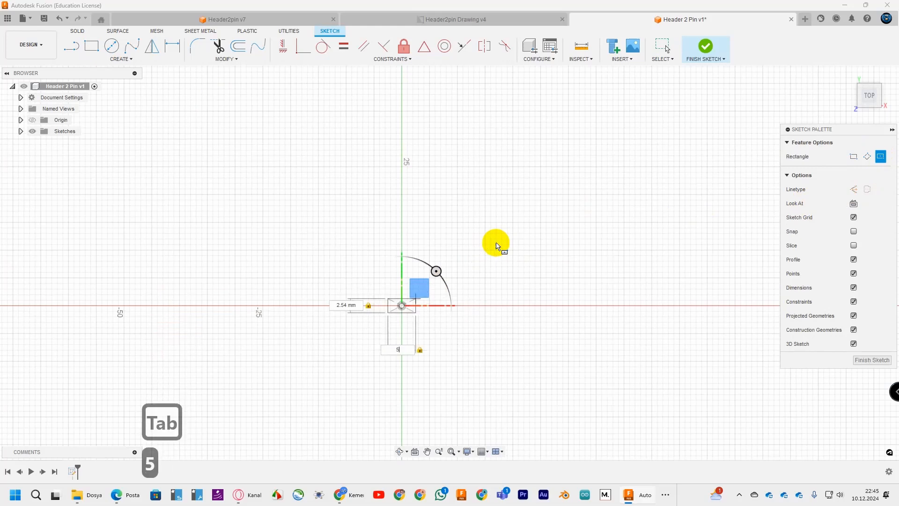
key(Return)
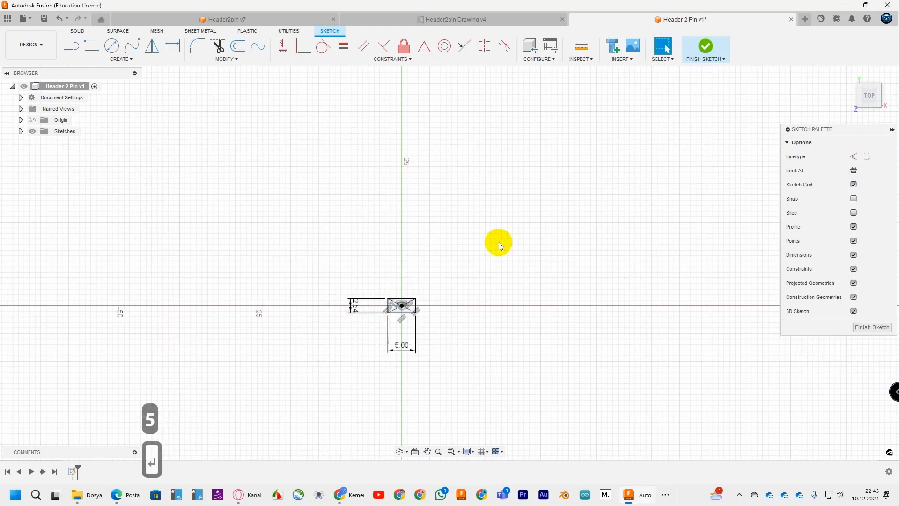
Move the rectangle's width and height dimensions closer to its edges.
scroll(418, 352, up, 8)
drag(446, 392, 406, 334)
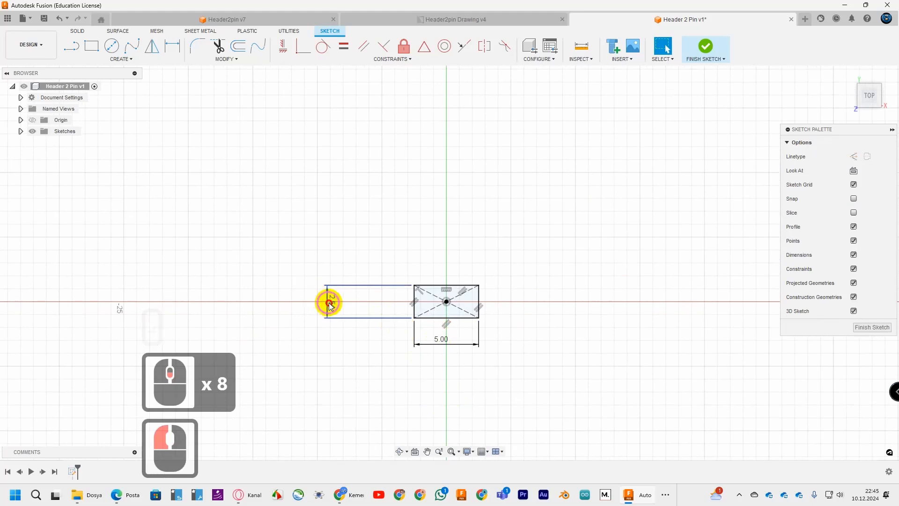
click(393, 300)
scroll(482, 300, up, 10)
Apply a two-distance chamfer to the rectangle's upper-right corner, 0.3 mm along the top edge and 0.25 mm down the side.
click(233, 59)
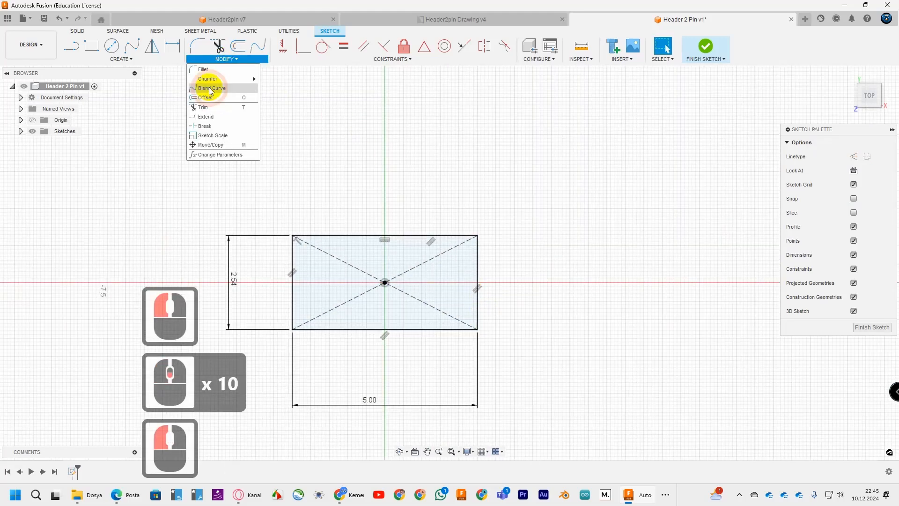
click(209, 79)
click(307, 97)
click(456, 236)
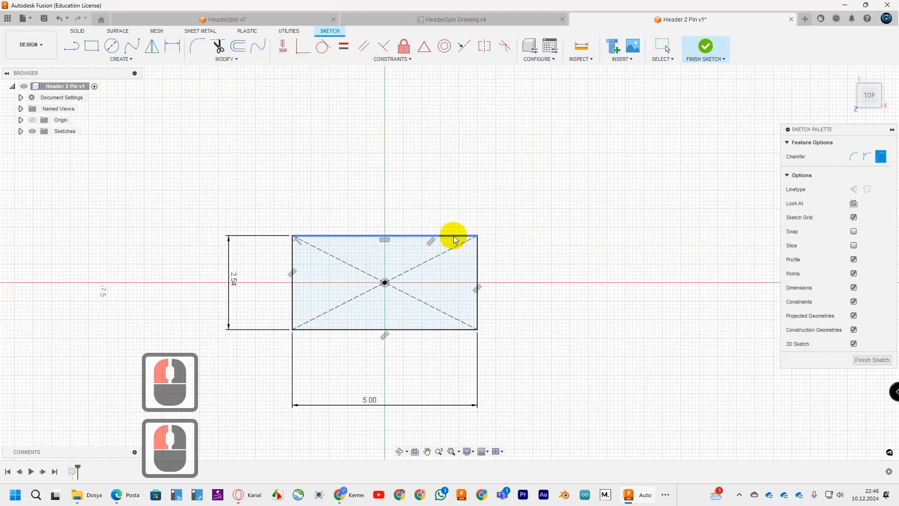
click(476, 252)
scroll(503, 312, up, 4)
text(,3)
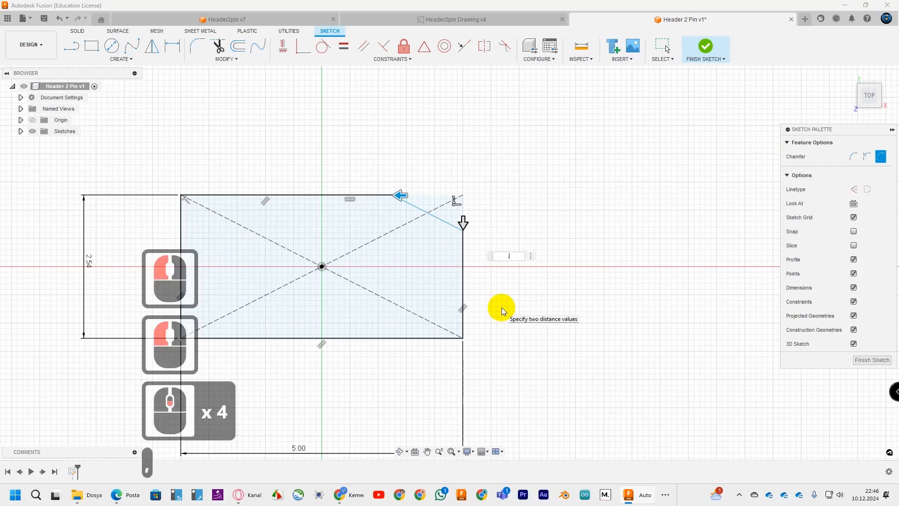
click(463, 222)
text(,25)
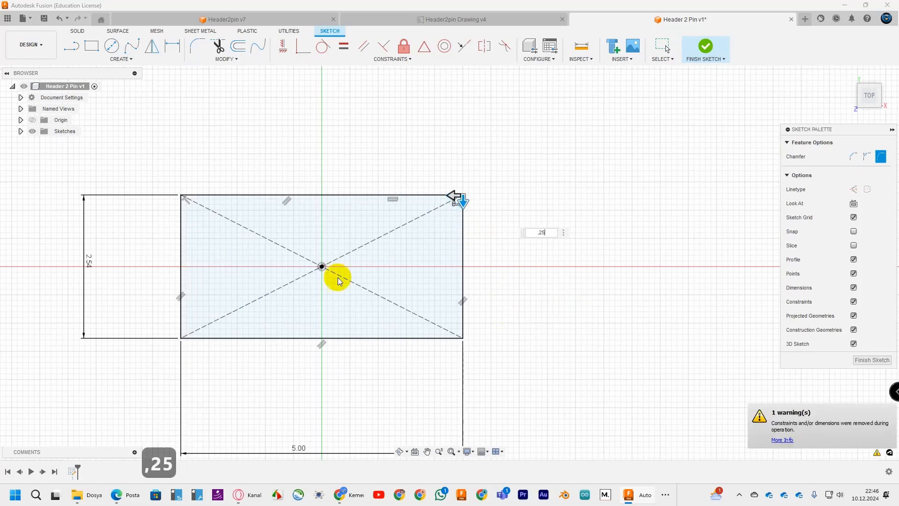
Chamfer the lower-left corner as well, 0.3 mm along the bottom edge and 0.25 mm up the side.
click(201, 338)
click(181, 323)
scroll(191, 331, down, 5)
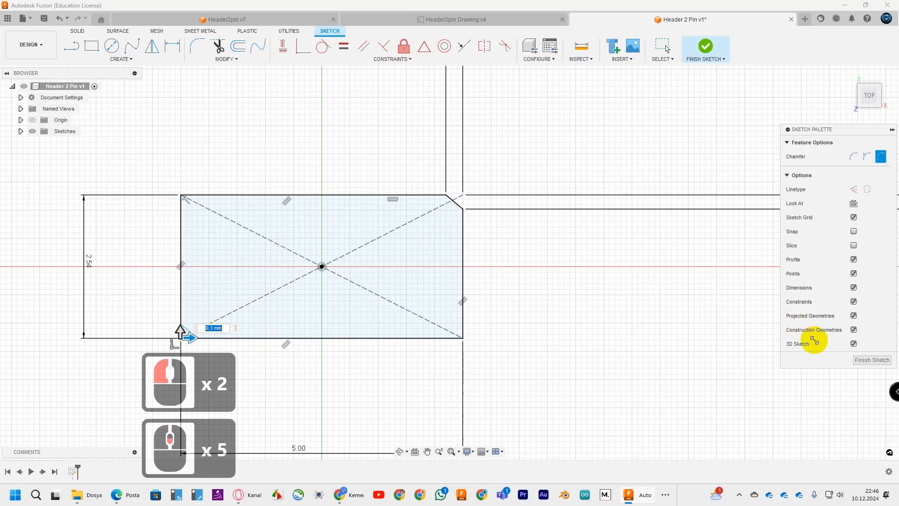
click(180, 331)
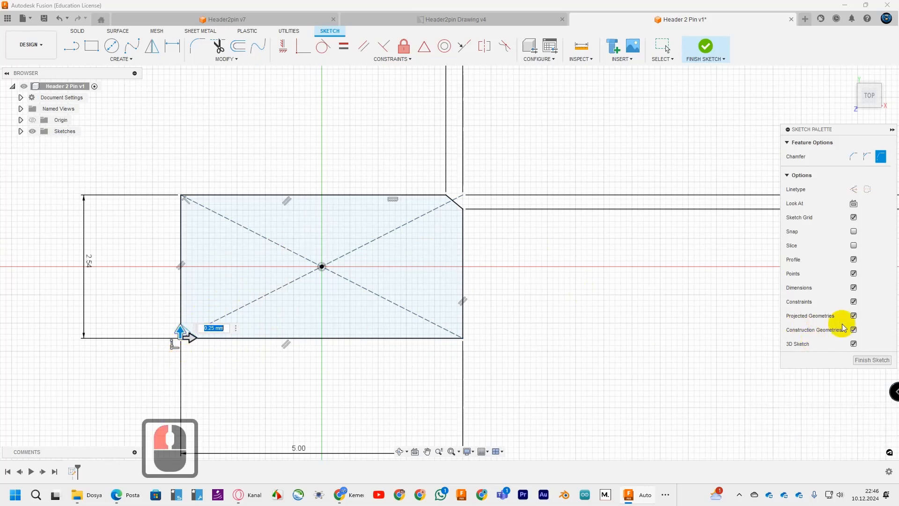
key(Return)
scroll(328, 330, down, 14)
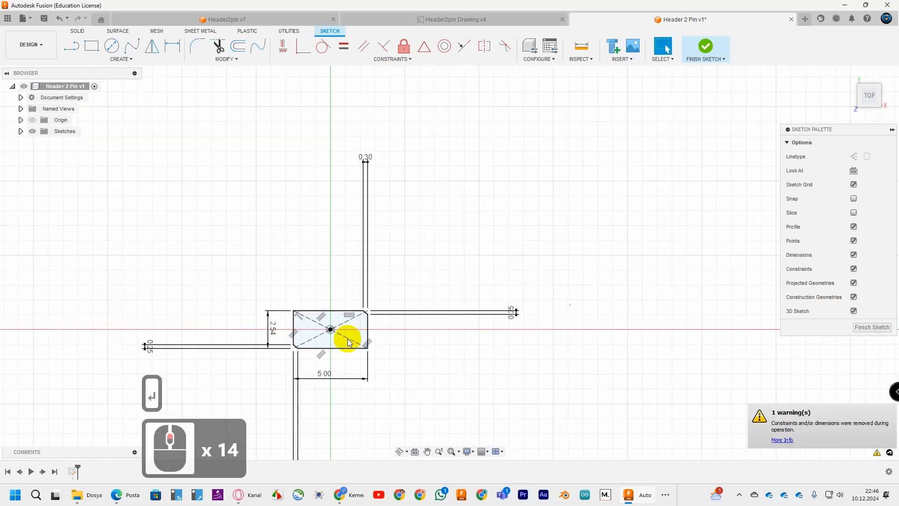
Bring the upper-right chamfer's dimensions in close to that corner.
scroll(366, 159, up, 3)
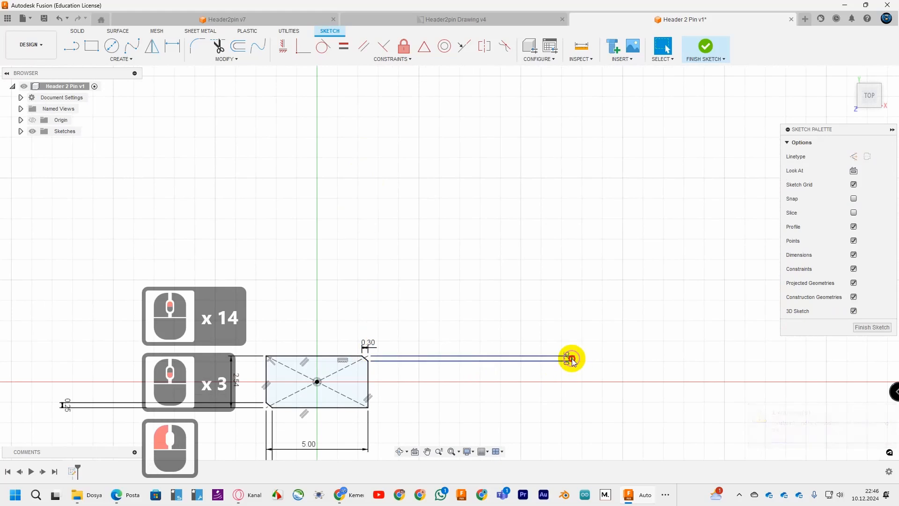
drag(570, 358, 381, 361)
scroll(358, 376, up, 6)
scroll(358, 375, down, 5)
middle_drag(359, 379, 624, 235)
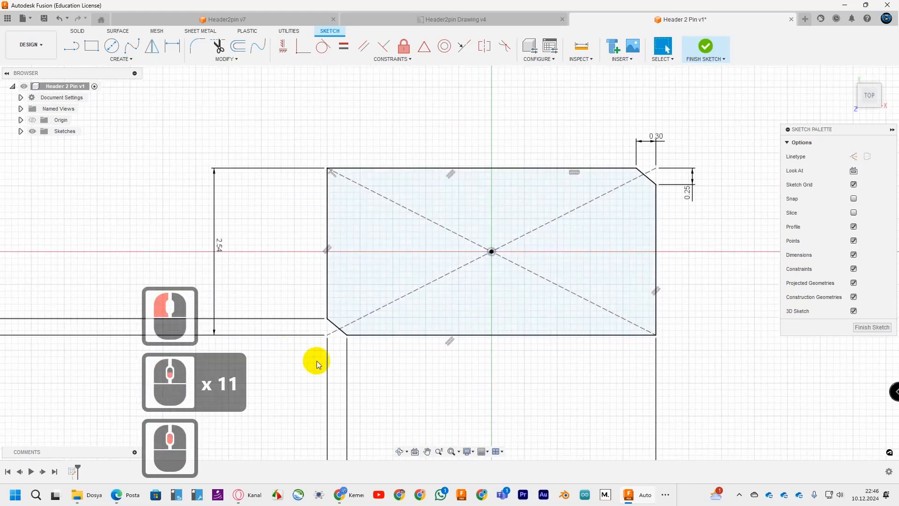
Bring the lower-left chamfer's 0.25 and 0.30 dimensions in close to that corner.
scroll(318, 360, up, 8)
drag(18, 342, 312, 344)
scroll(312, 345, down, 4)
scroll(362, 416, up, 5)
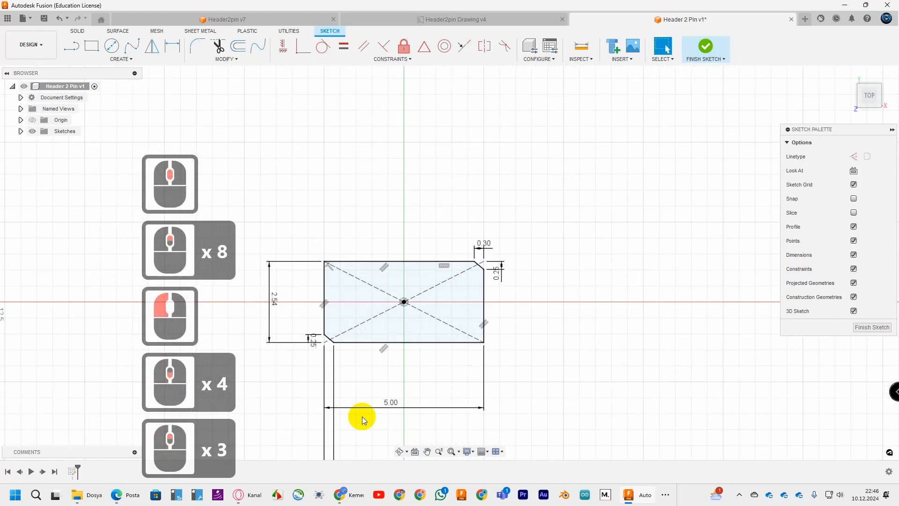
middle_drag(379, 408, 416, 168)
drag(387, 259, 380, 134)
scroll(373, 121, down, 8)
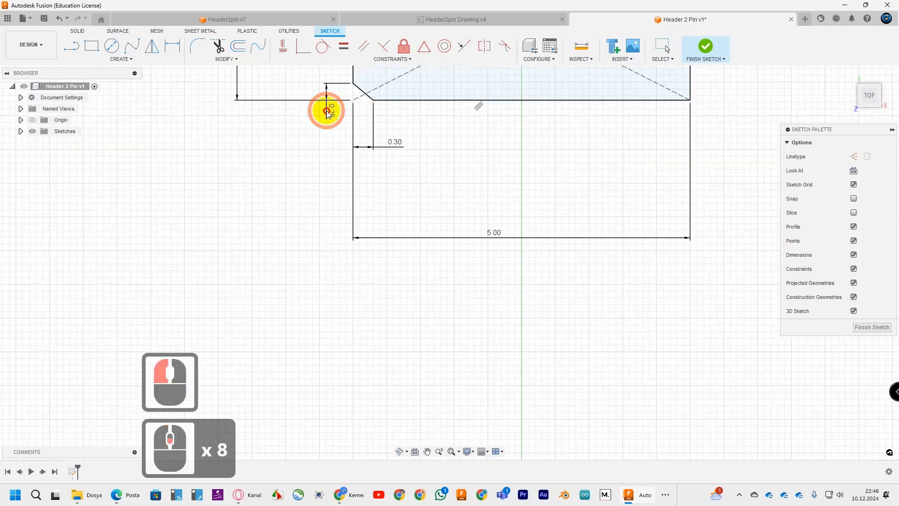
Shift the upper-right chamfer's dimension labels so they sit clear of their extension lines.
middle_drag(586, 168, 458, 395)
drag(596, 181, 580, 188)
mouse_move(563, 122)
mouse_down()
mouse_move(533, 122)
mouse_move(523, 134)
mouse_up()
middle_drag(636, 257, 687, 258)
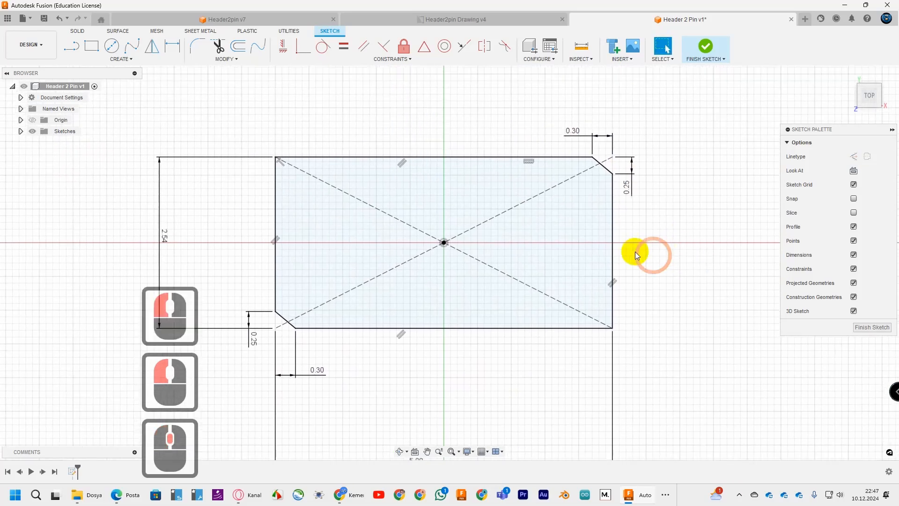
Apply a two-distance chamfer to the upper-left corner, 0.3 mm along the top edge and 0.25 mm down the side.
right_click(467, 117)
click(465, 87)
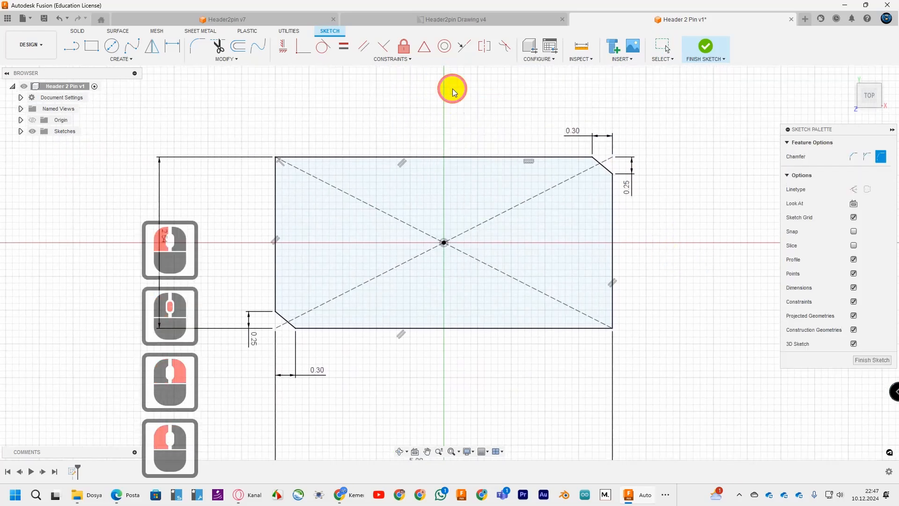
click(302, 159)
click(277, 180)
text(0,3)
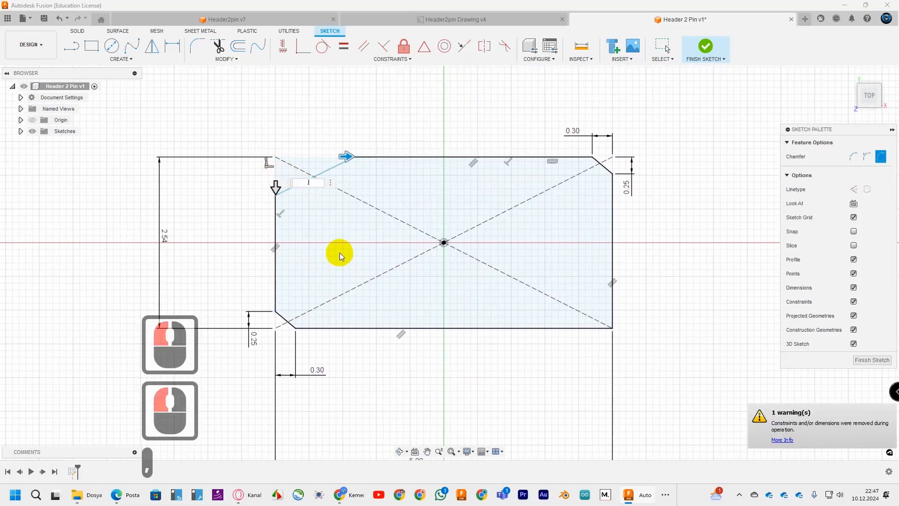
key(Tab)
text(,25)
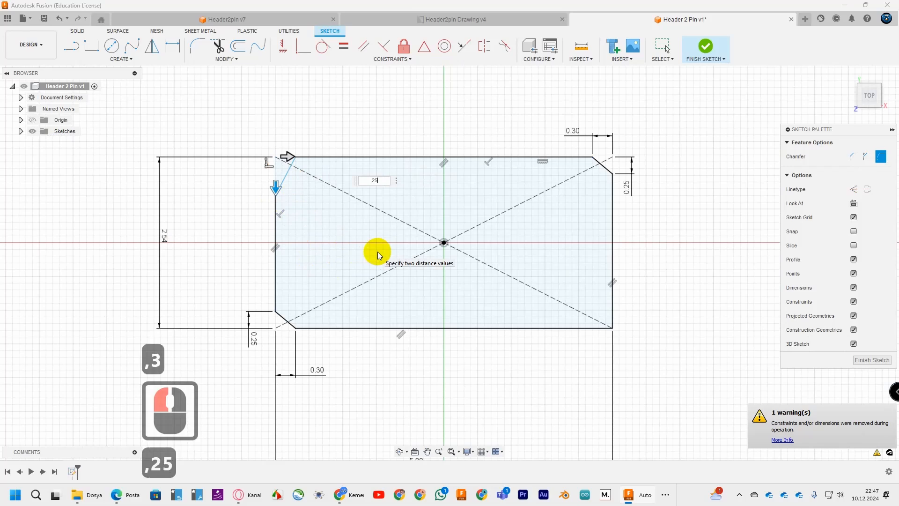
Chamfer the lower-right corner 0.25 mm up the side and 0.3 mm along the bottom edge.
click(612, 310)
click(600, 328)
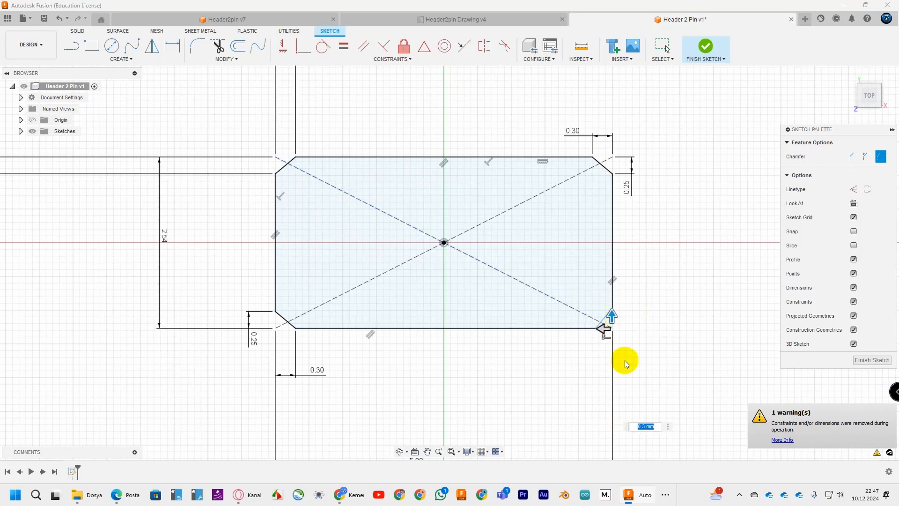
text(25)
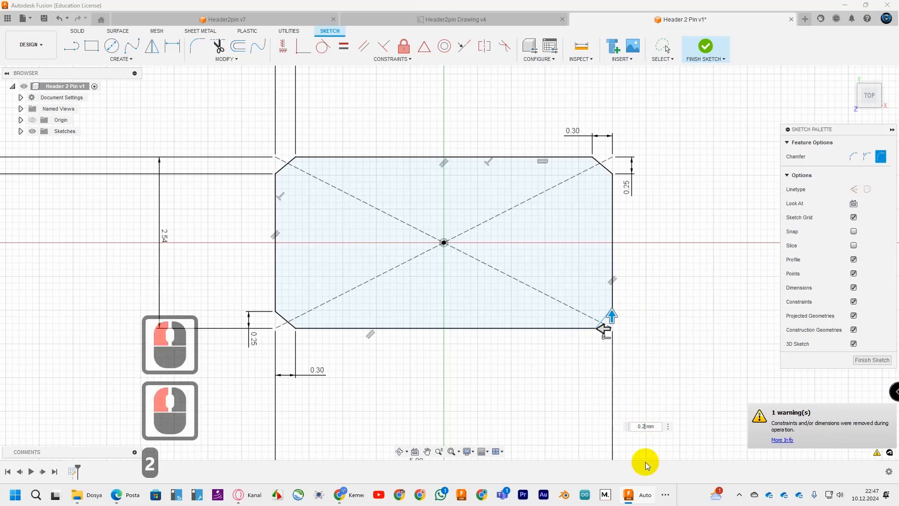
click(603, 329)
click(697, 335)
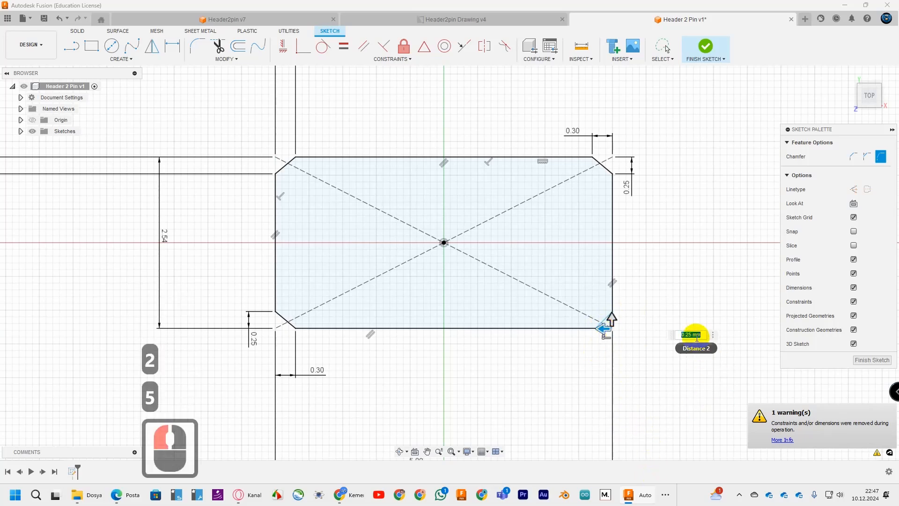
drag(687, 334, 686, 334)
text(3)
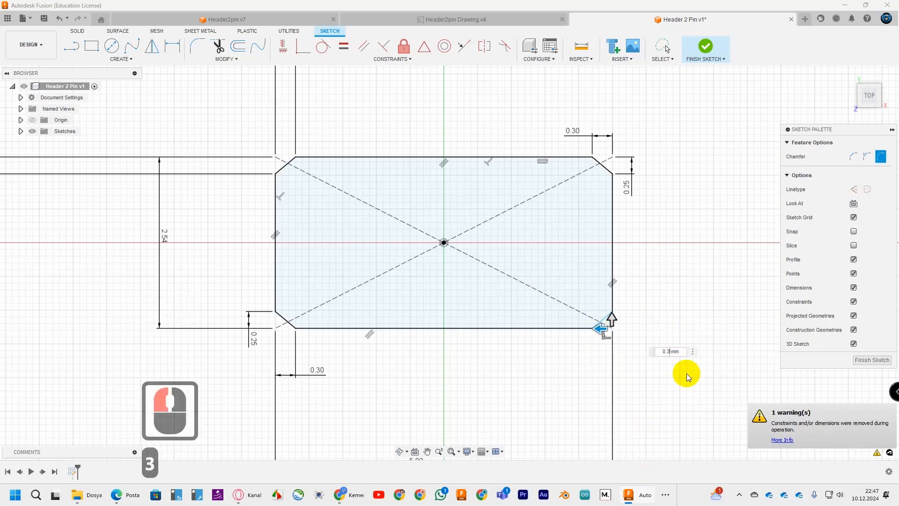
key(Return)
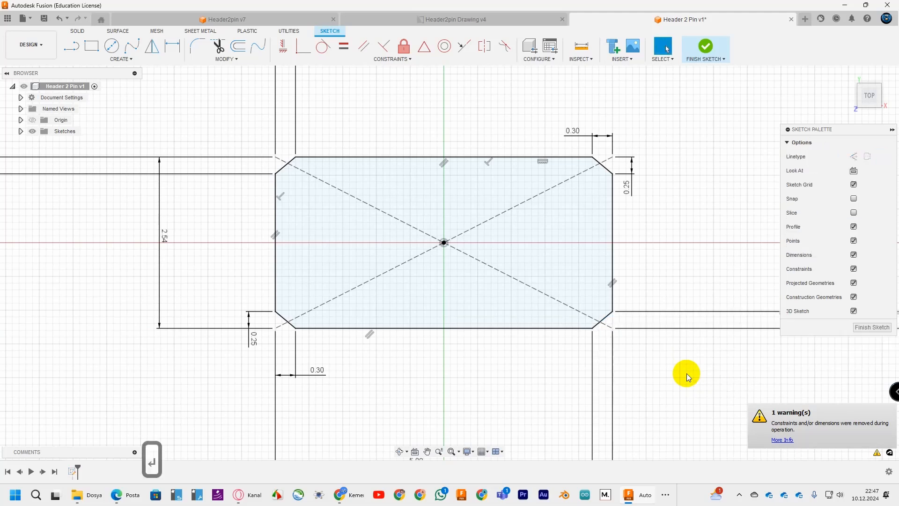
Bring the upper-left chamfer's two dimensions in close to that corner.
scroll(402, 273, down, 8)
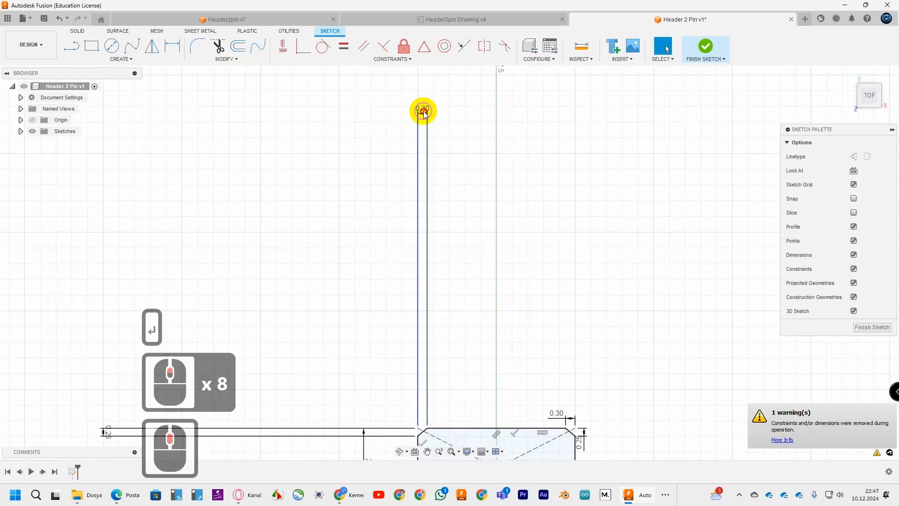
drag(423, 112, 422, 412)
middle_drag(302, 381, 432, 170)
drag(231, 221, 529, 230)
Bring the lower-right chamfer's dimensions close to that corner and shift their labels clear of the extension lines.
middle_drag(686, 322, 278, 318)
drag(611, 291, 309, 292)
middle_drag(356, 387, 470, 161)
drag(407, 375, 416, 115)
middle_drag(416, 115, 508, 313)
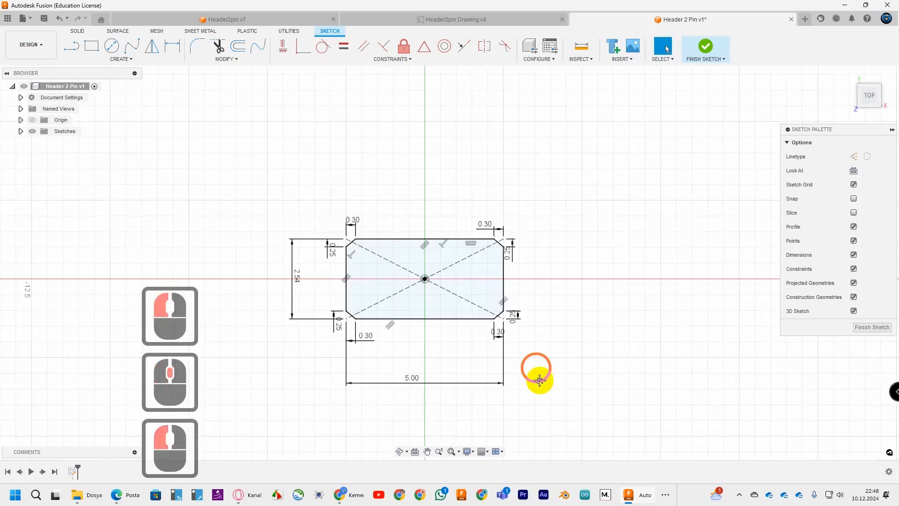
scroll(510, 359, up, 6)
mouse_move(509, 359)
mouse_down()
mouse_move(513, 333)
mouse_move(510, 345)
mouse_up()
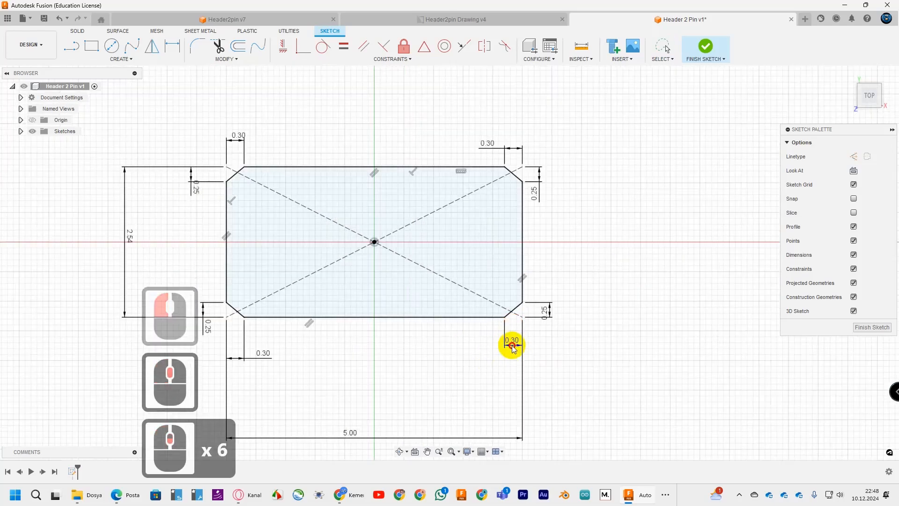
click(665, 325)
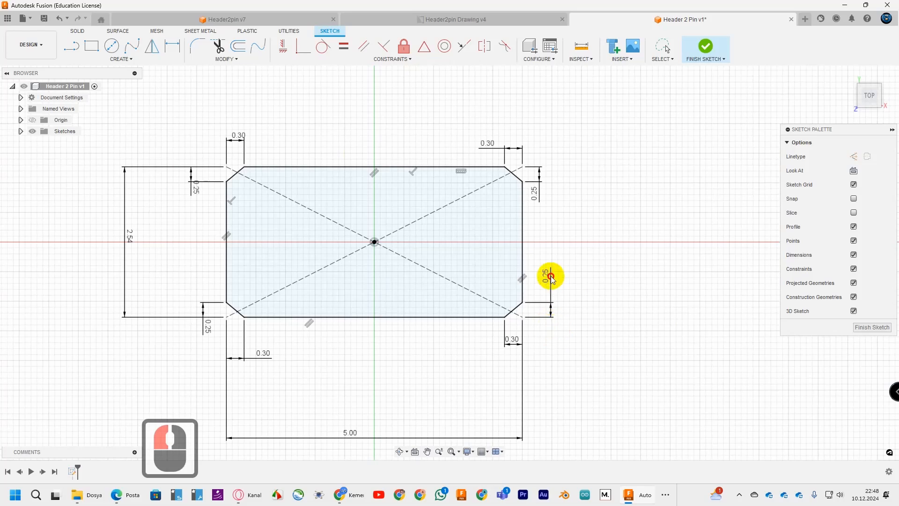
drag(552, 279, 553, 285)
click(614, 364)
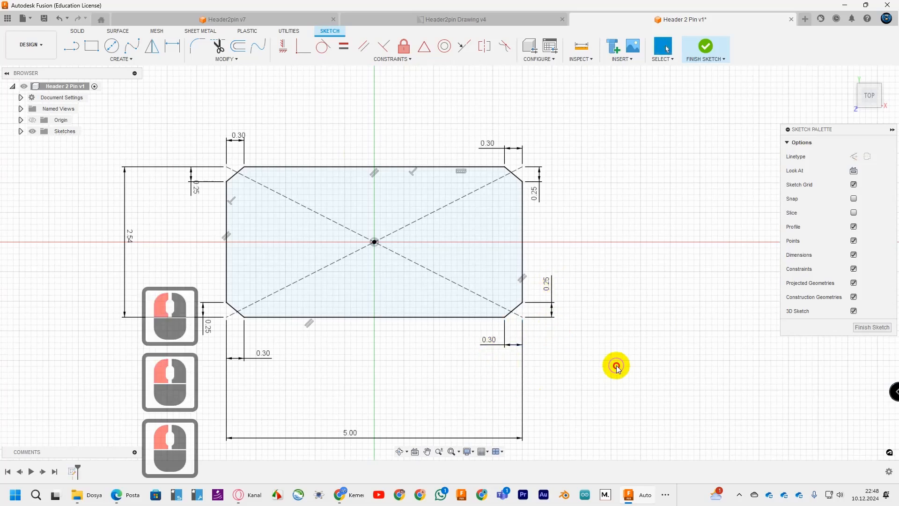
Draw a 0.64 by 0.64 mm center rectangle on the horizontal axis in the left half of the chamfered outline.
click(92, 45)
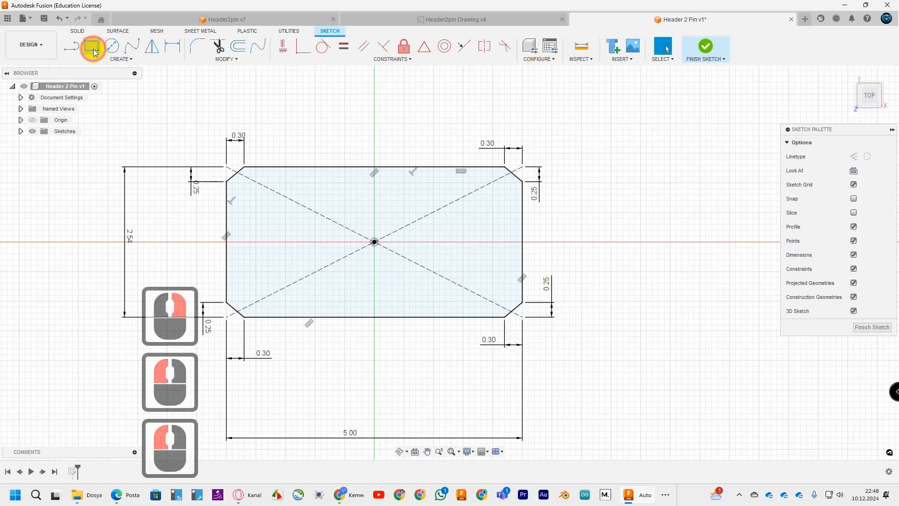
click(881, 156)
click(301, 242)
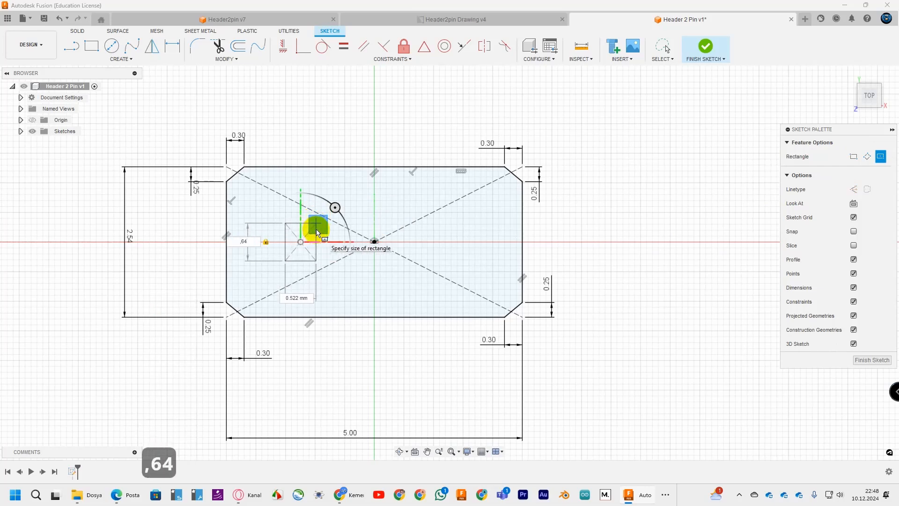
text(,64)
key(Tab)
text(,64)
key(Return)
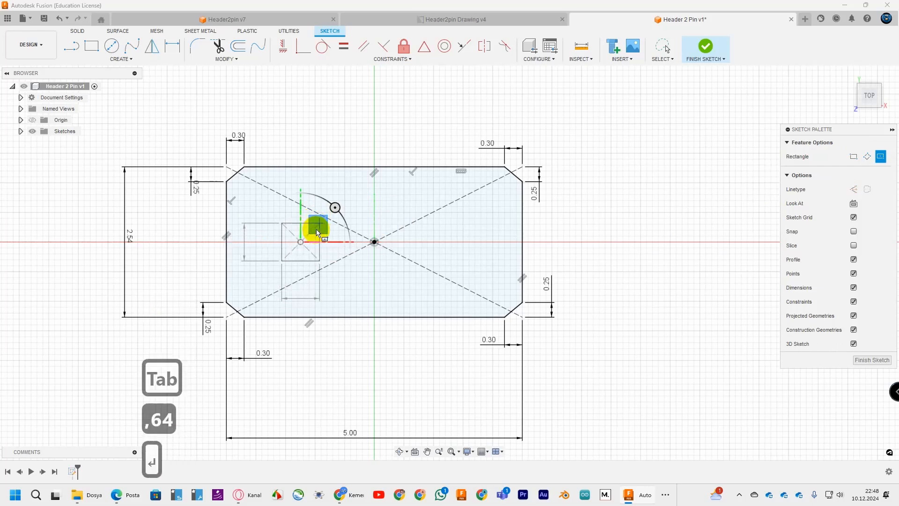
Constrain the small square's center point to be horizontal with the sketch origin.
click(283, 45)
click(301, 242)
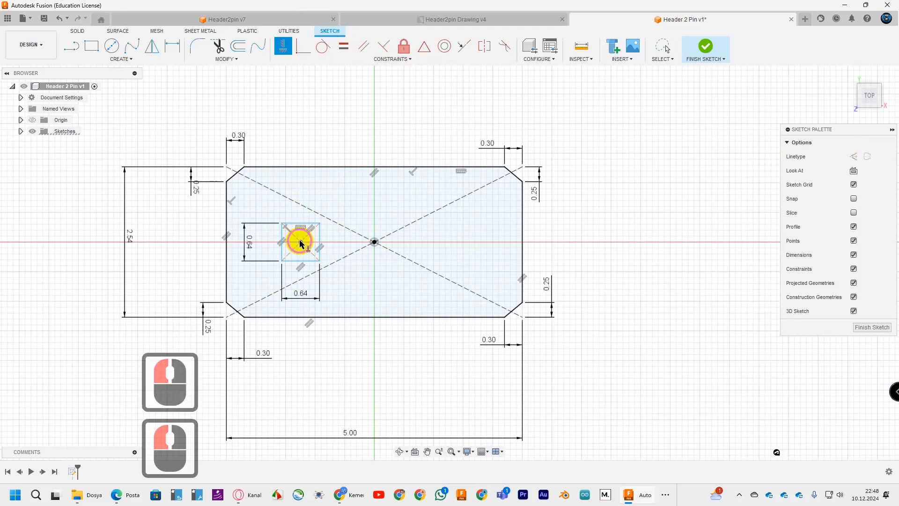
click(374, 242)
Dimension the distance from the body outline's left edge to the small square's left side as 0.91 mm.
scroll(333, 261, up, 6)
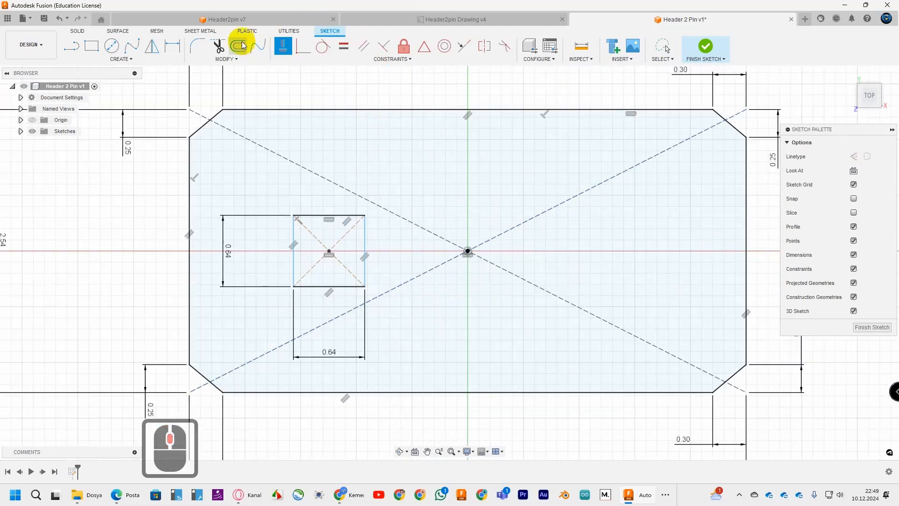
click(174, 46)
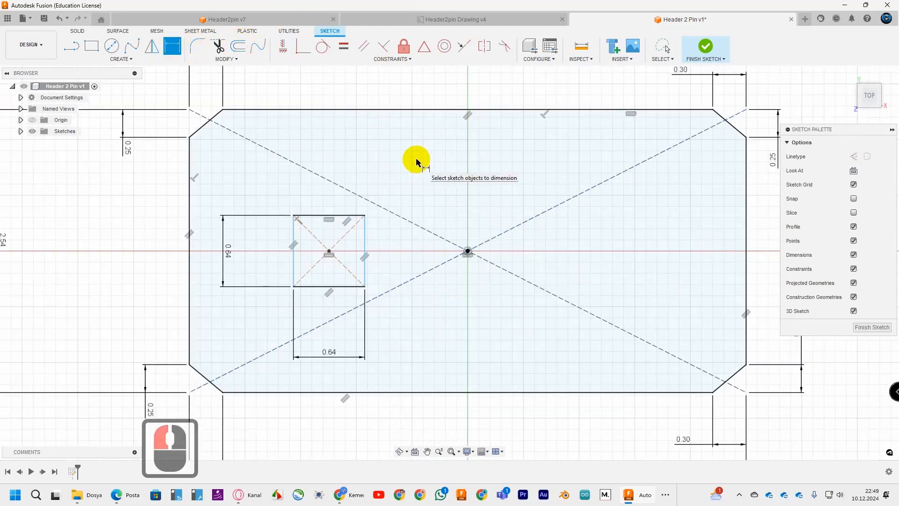
click(294, 247)
click(190, 251)
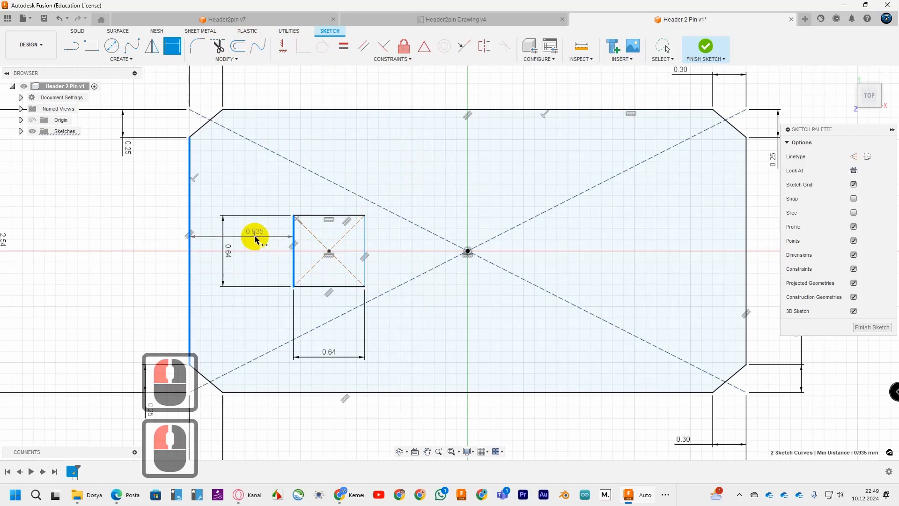
click(256, 236)
text(,91)
key(Return)
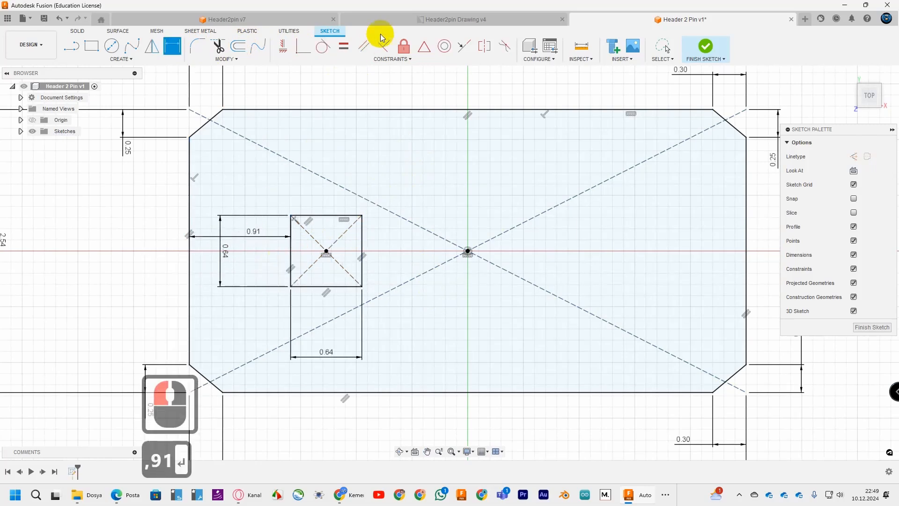
Draw a vertical construction line about 2.86 mm long through the origin, extending past both long edges of the outline.
key(l)
click(295, 96)
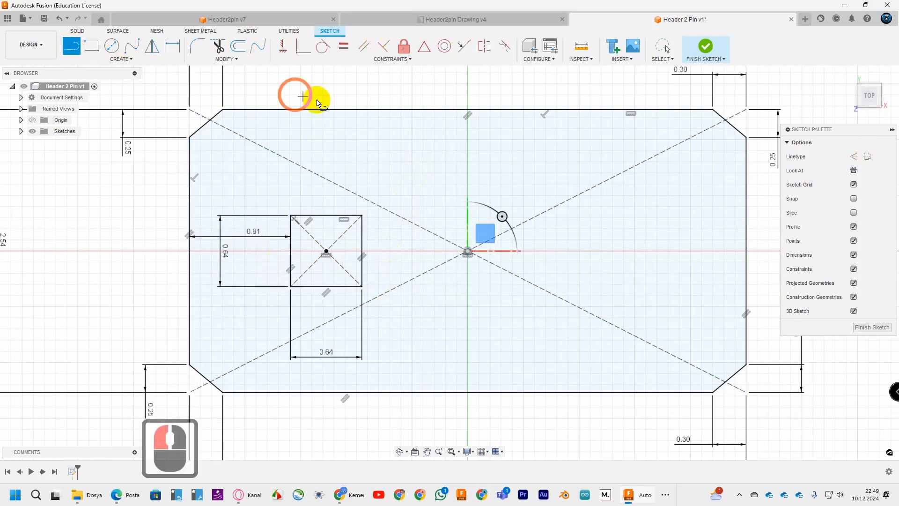
click(853, 158)
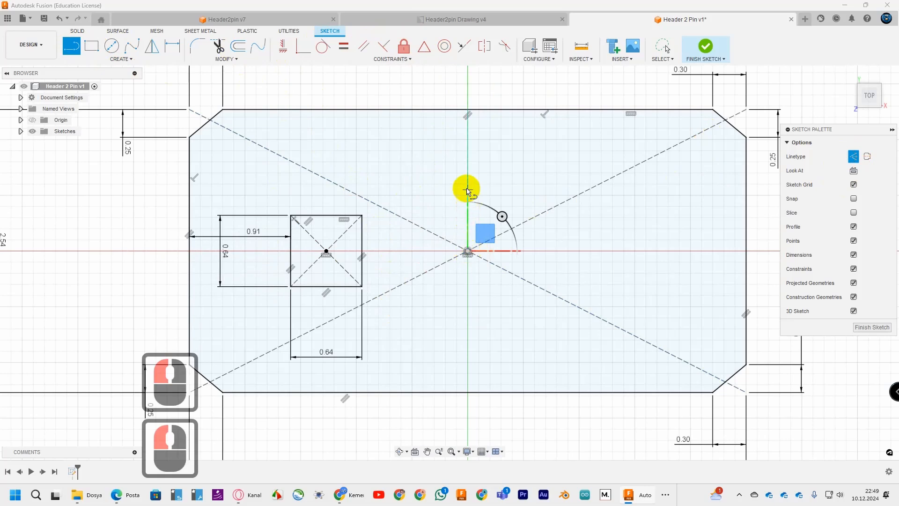
click(468, 97)
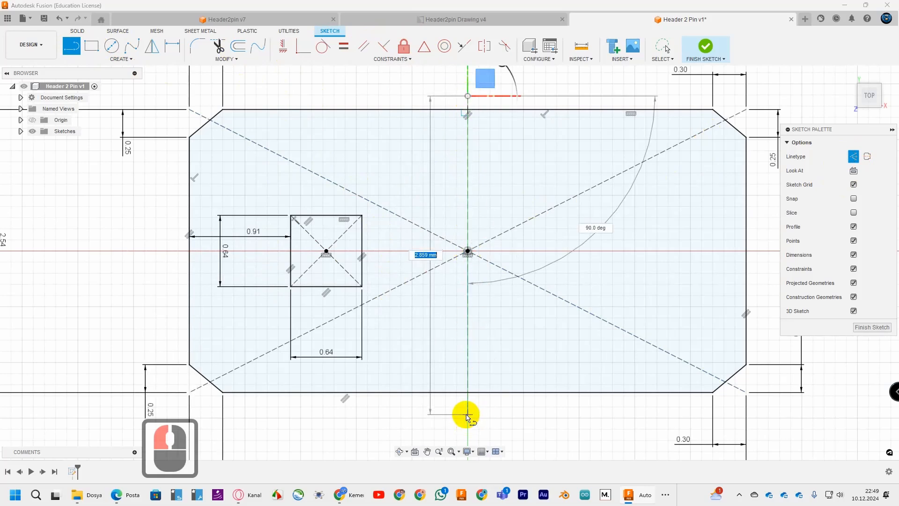
click(467, 415)
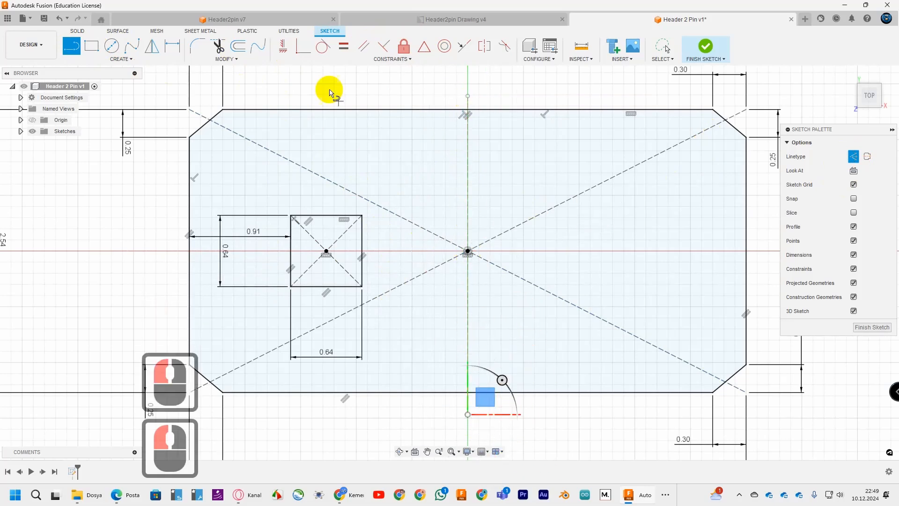
Mirror the four sides of the small square across the vertical construction line.
click(152, 46)
click(335, 216)
click(291, 253)
click(316, 285)
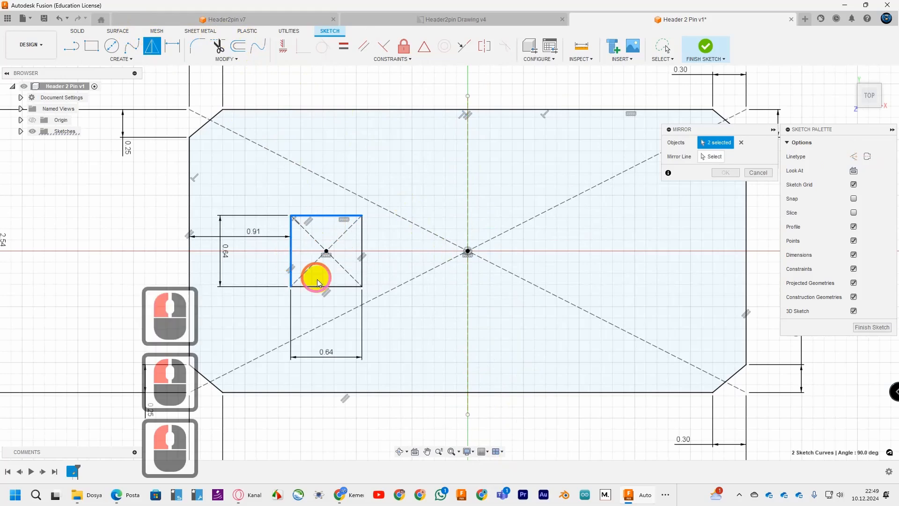
click(362, 262)
click(685, 155)
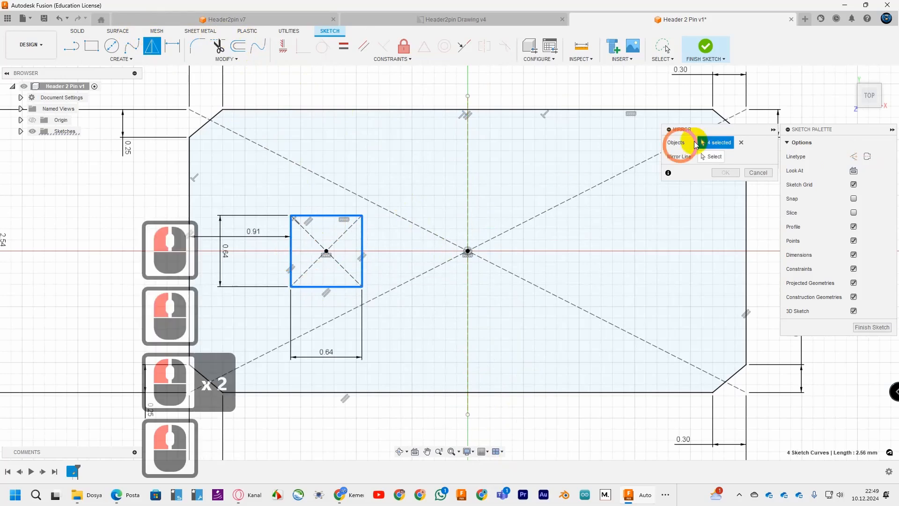
click(468, 184)
click(725, 173)
Dimension the gap between the facing sides of the two small squares.
click(176, 44)
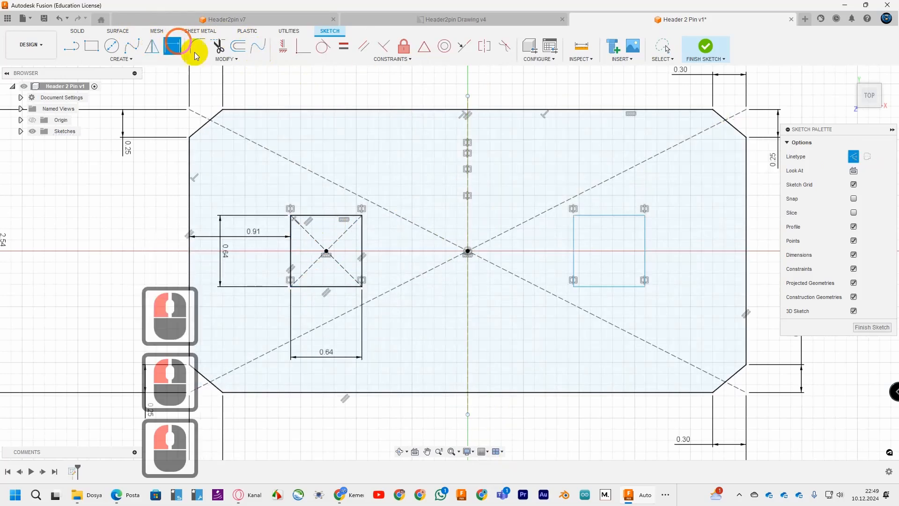
click(362, 249)
click(574, 251)
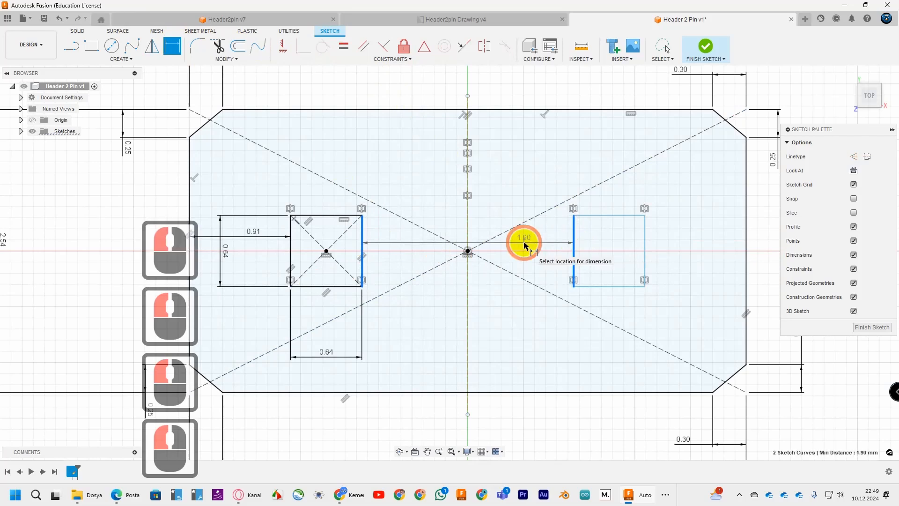
click(524, 244)
key(Return)
Finish the sketch and return the model to the home isometric view.
scroll(523, 281, down, 6)
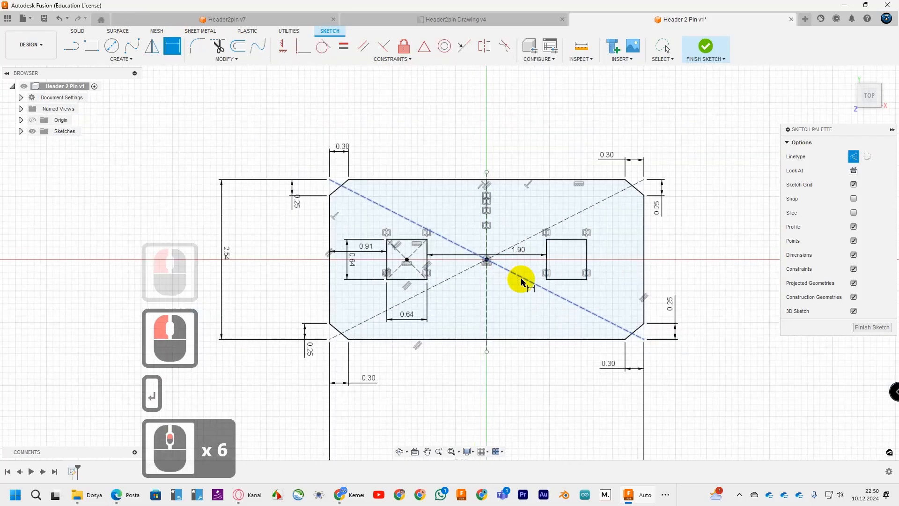
middle_drag(533, 317, 491, 292)
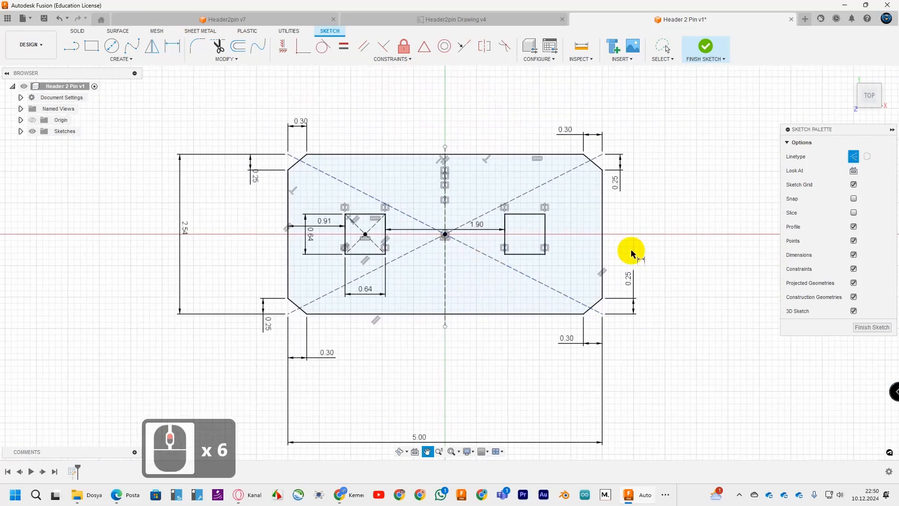
click(864, 328)
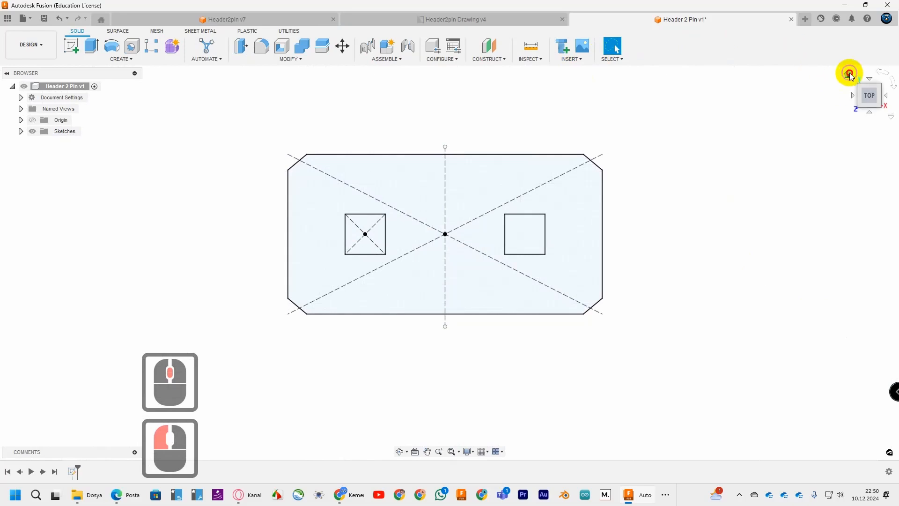
click(849, 74)
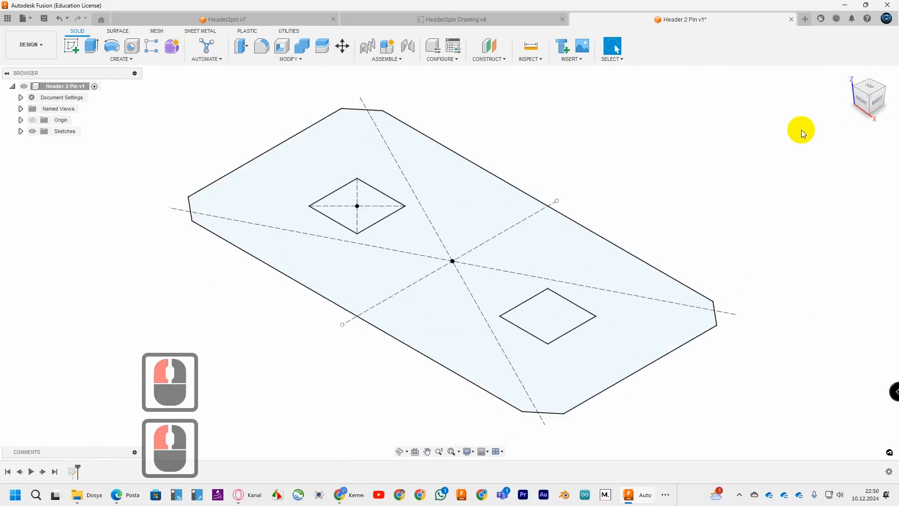
Set up an extrusion of both small square profiles with the direction set to Two Sides.
click(91, 46)
click(373, 214)
click(541, 317)
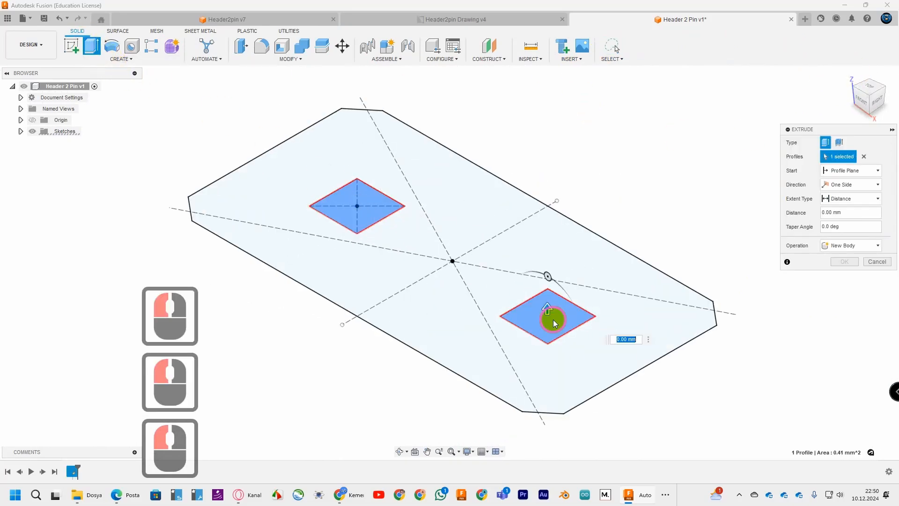
click(847, 186)
click(843, 202)
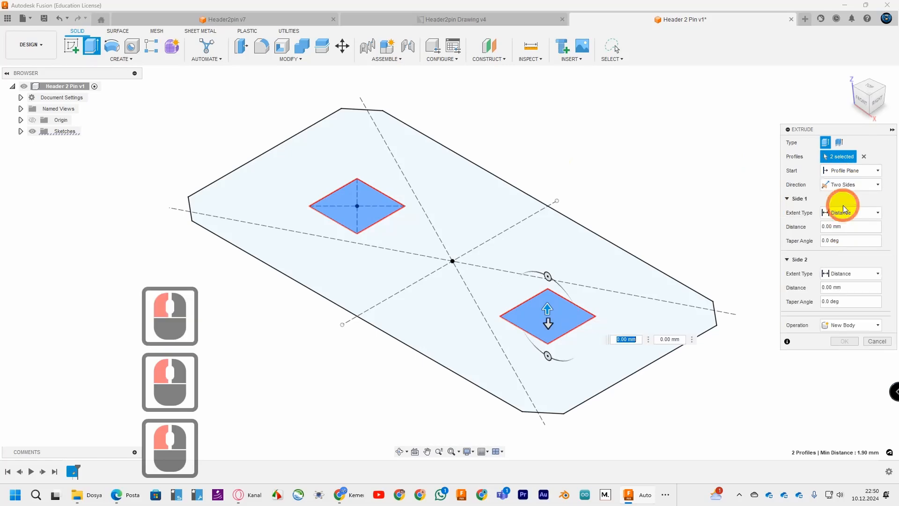
Set the upward Side 1 distance of the pin extrusion to 2.54 + 5.56 mm.
drag(547, 309, 594, 209)
text(2,54)
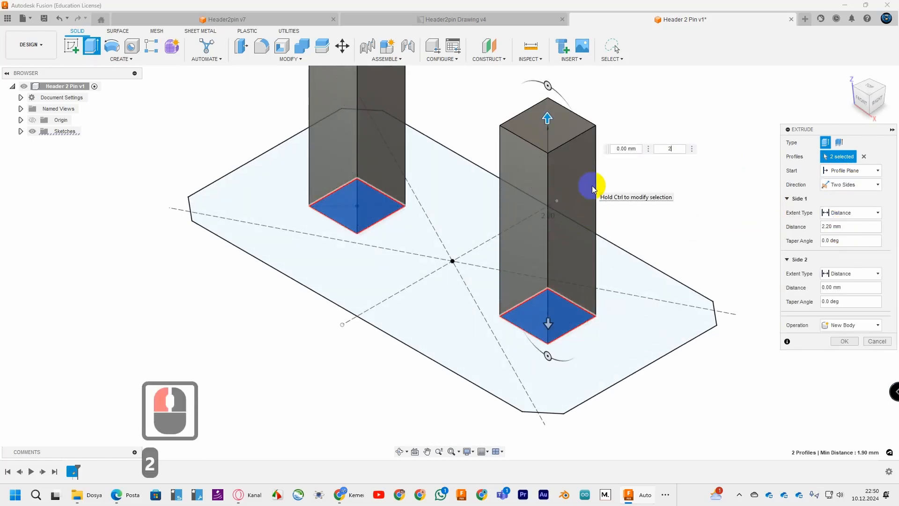
text(+5,6)
middle_drag(653, 206, 701, 369)
scroll(703, 365, down, 9)
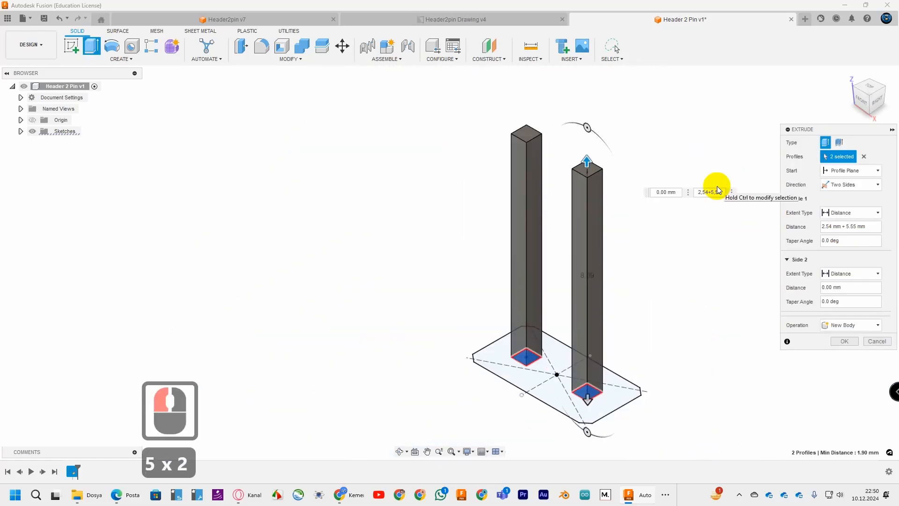
key(BackSpace)
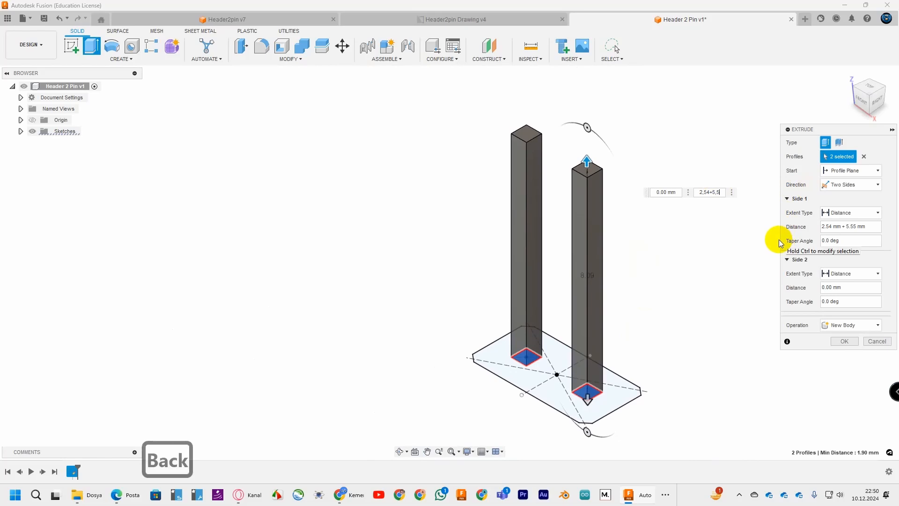
text(6)
drag(724, 192, 685, 189)
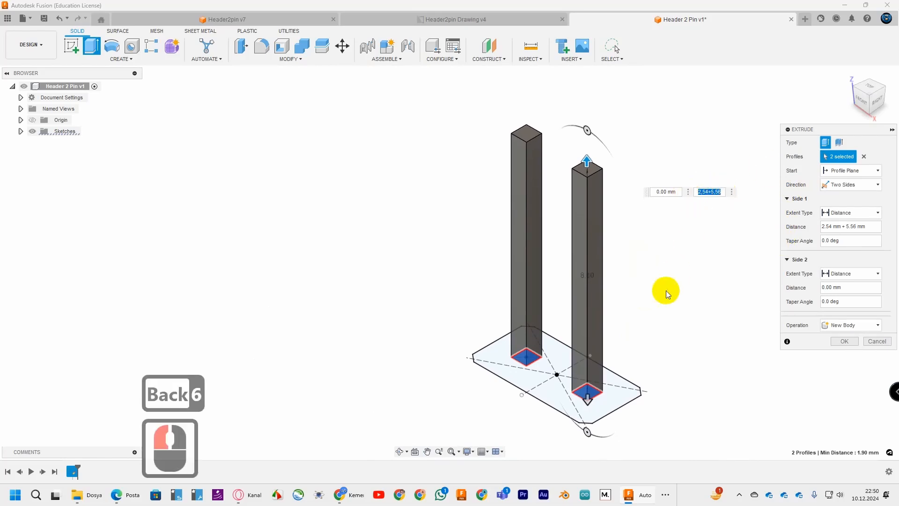
Complete the pin extrusion as new bodies with 3 mm on Side 2, and make Sketch1 visible again.
click(589, 400)
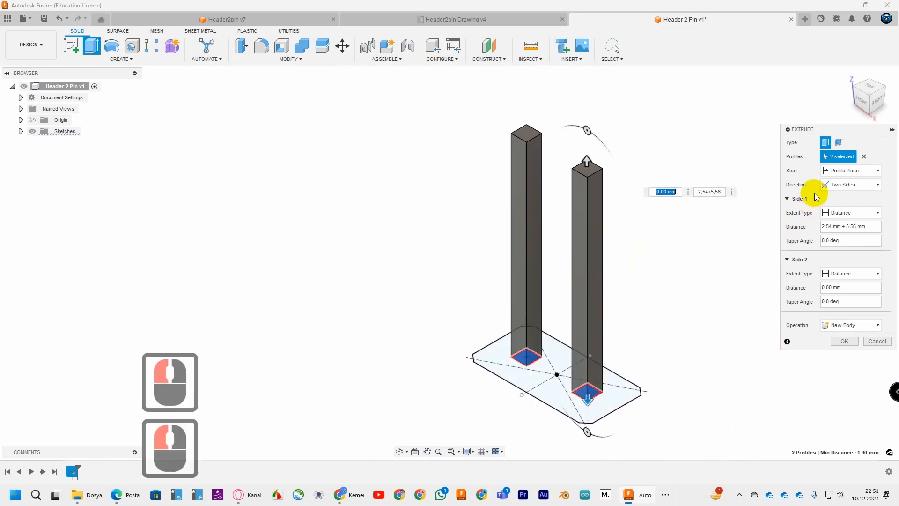
text(3)
middle_drag(814, 193, 811, 228)
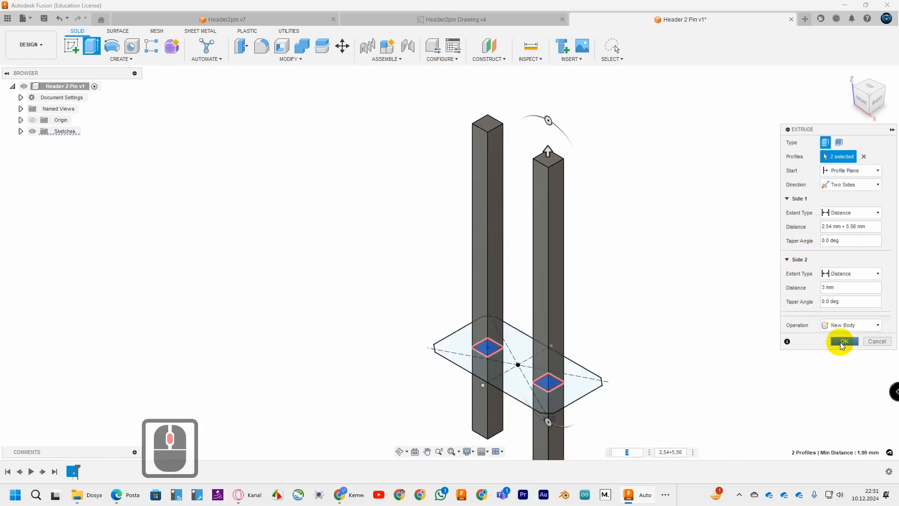
click(842, 341)
click(21, 143)
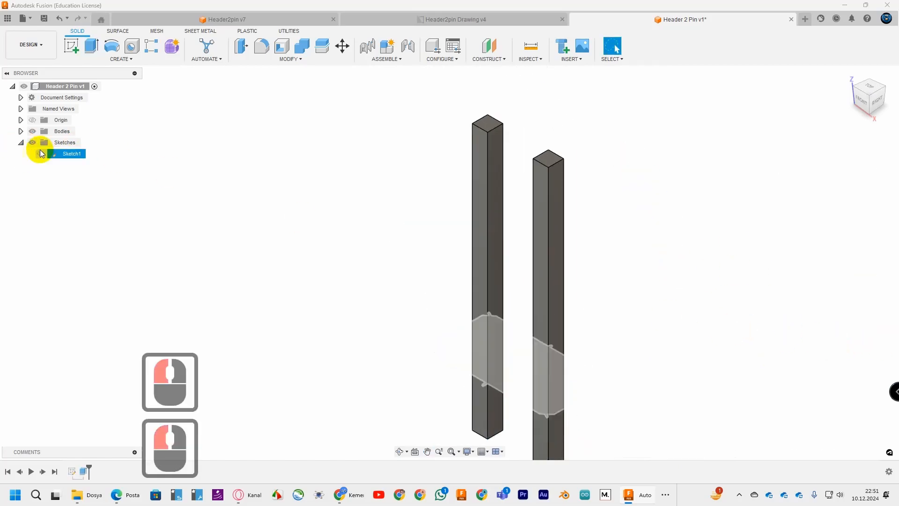
click(41, 153)
Apply the Gold - Polished appearance from the library to both pin bodies.
click(297, 59)
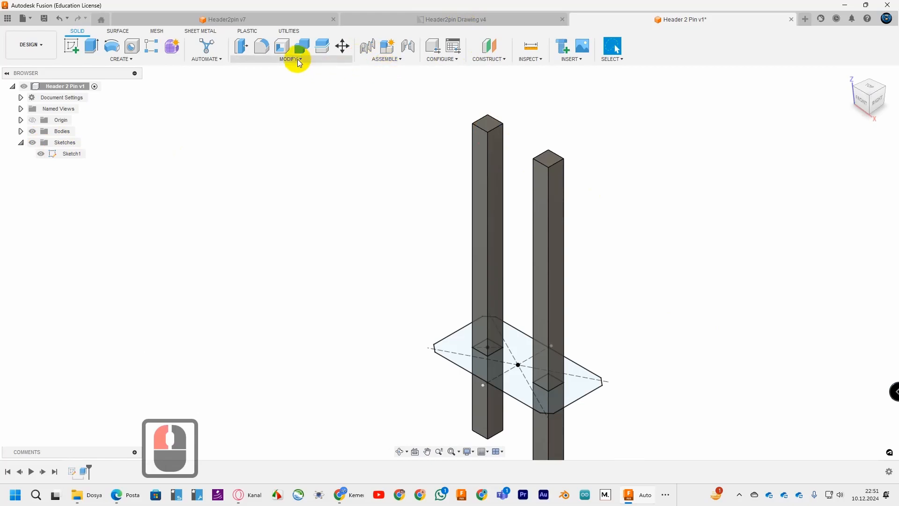
click(261, 247)
double_click(707, 370)
scroll(731, 389, down, 3)
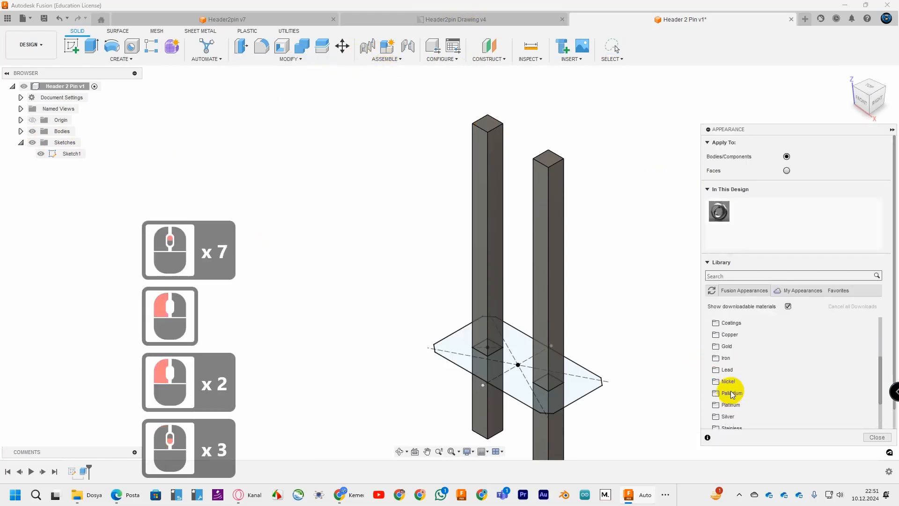
scroll(730, 381, down, 2)
scroll(731, 356, up, 3)
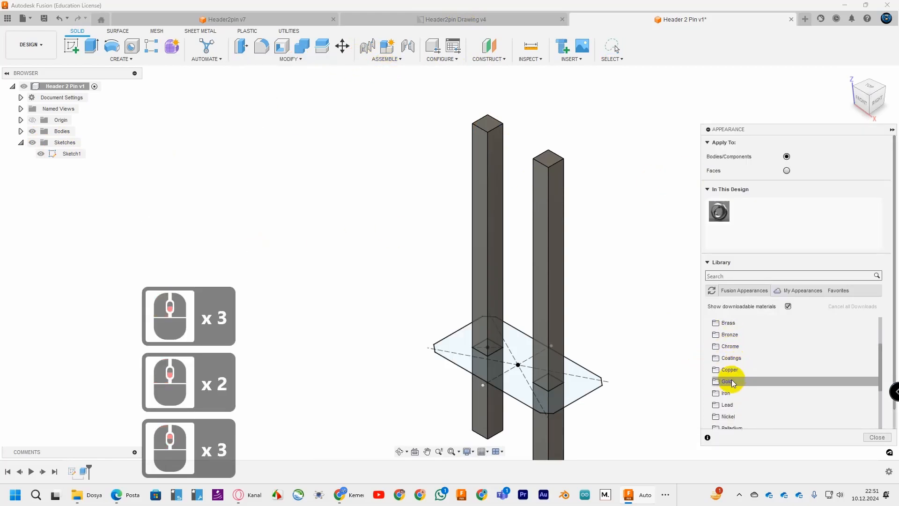
click(727, 382)
drag(729, 400, 554, 277)
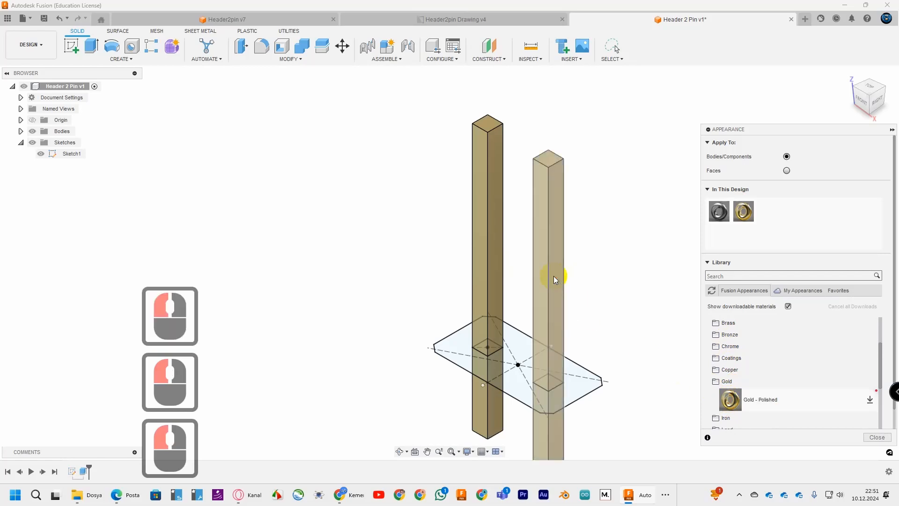
Set up a Two Distance chamfer on all four top edges of both pins.
click(293, 59)
click(257, 89)
scroll(552, 145, up, 6)
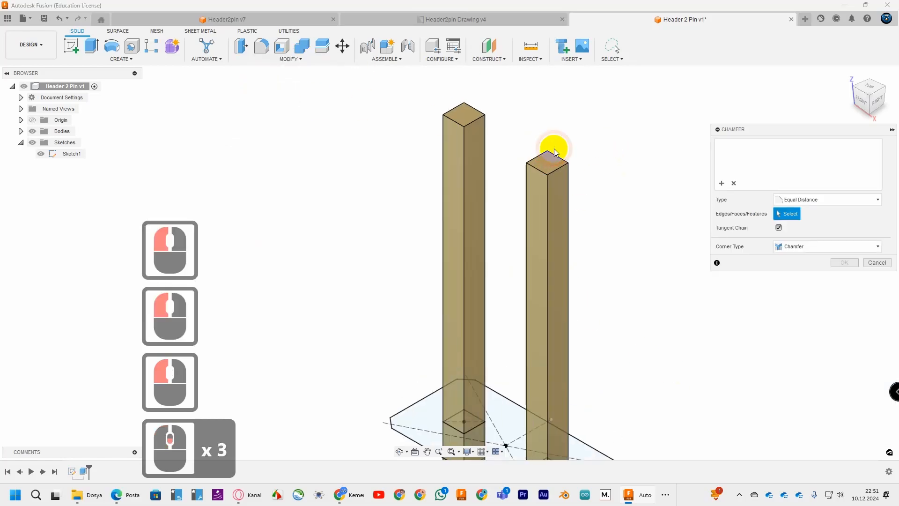
click(538, 175)
click(527, 158)
click(556, 159)
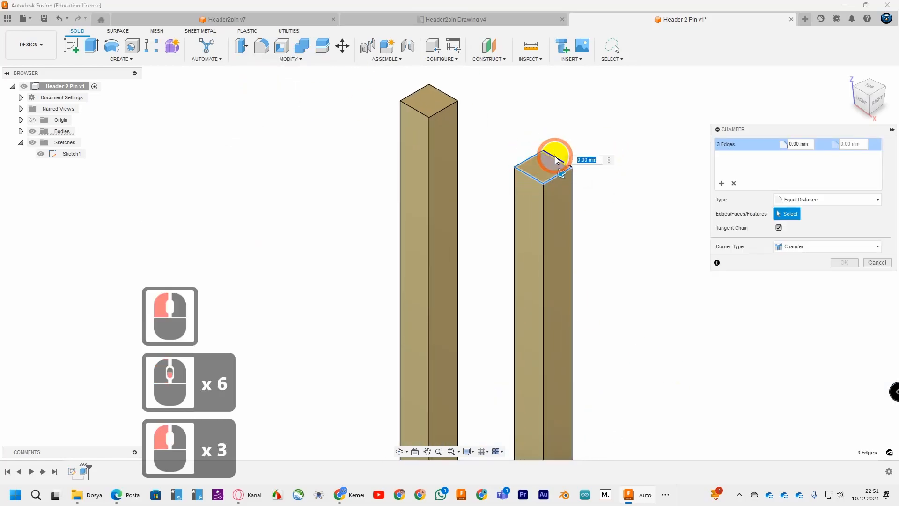
click(445, 109)
click(413, 109)
click(416, 93)
click(441, 92)
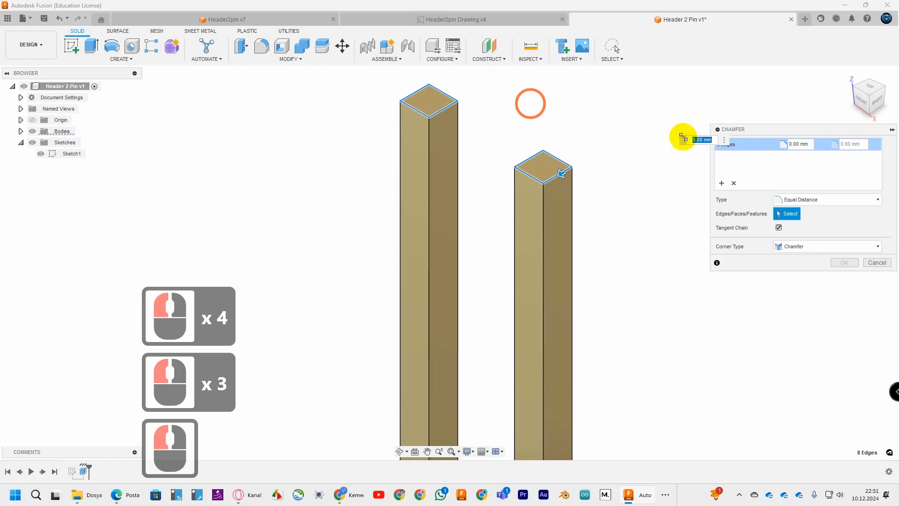
click(828, 201)
click(822, 218)
Add the four front-facing edges at the bottom ends of both pins to the chamfer selection.
scroll(653, 328, down, 3)
scroll(651, 325, down, 10)
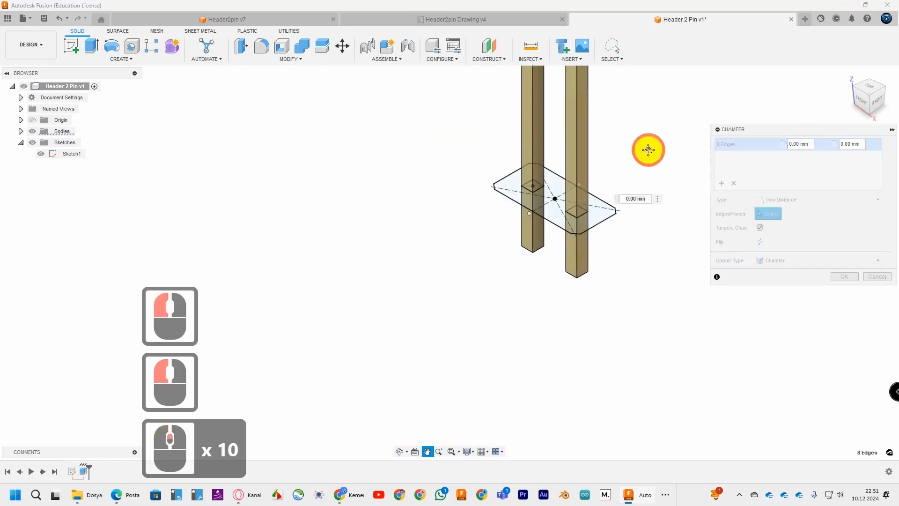
scroll(572, 291, up, 6)
click(544, 271)
click(485, 239)
click(482, 231)
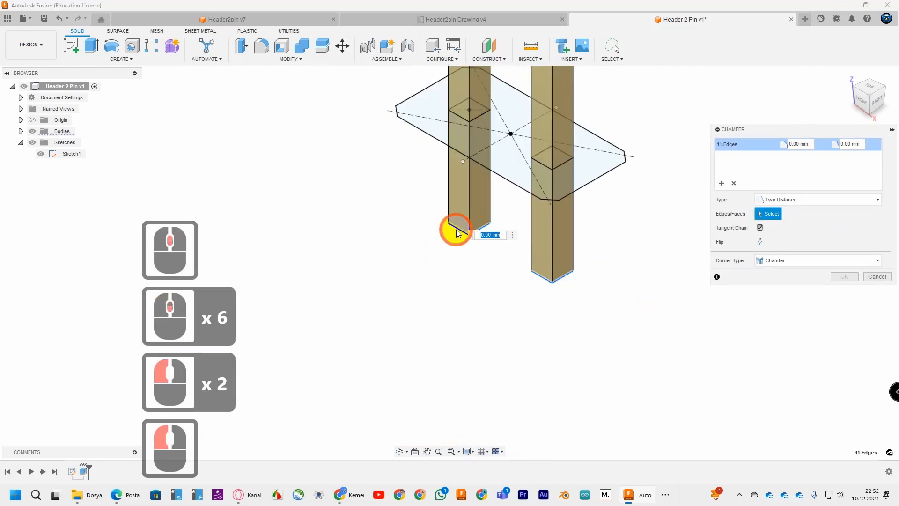
click(457, 229)
Add the remaining four bottom-end edges of both pins to the chamfer selection, making 16 edges in all.
drag(880, 97, 751, 118)
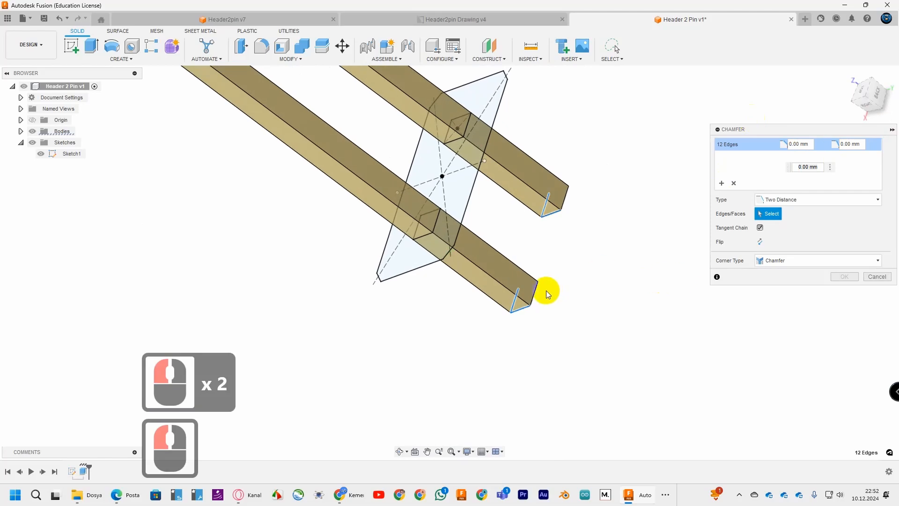
click(535, 291)
click(566, 197)
click(871, 80)
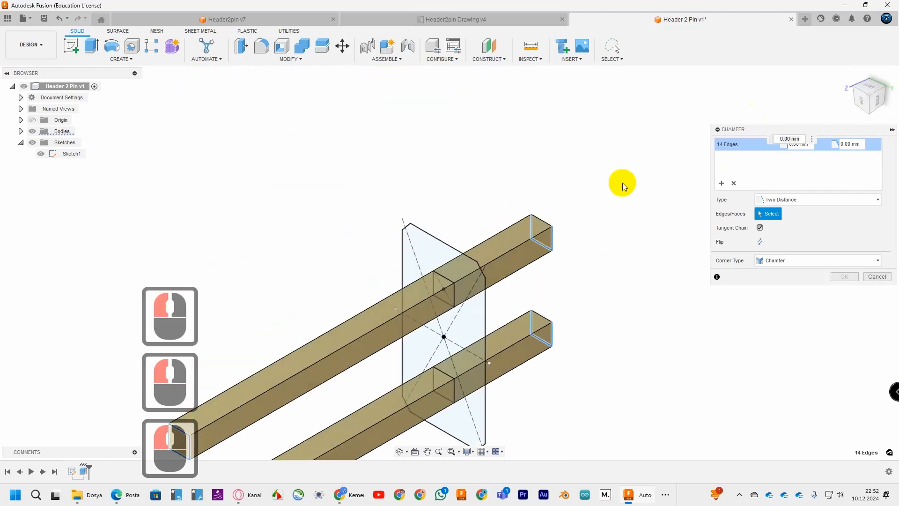
click(540, 220)
click(537, 313)
click(846, 74)
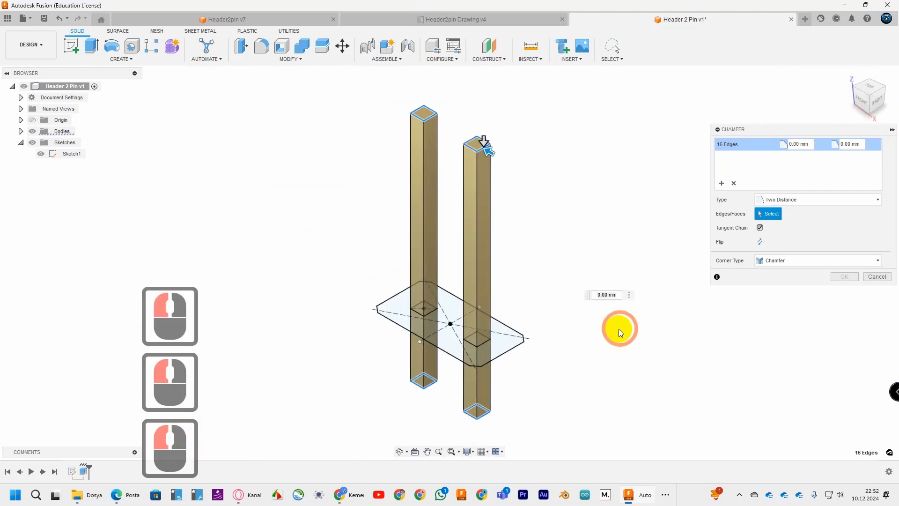
Set the two chamfer distances to 0.20 mm and 0.254 mm and apply the chamfer to both pins' ends.
scroll(536, 218, down, 3)
middle_drag(536, 218, 594, 292)
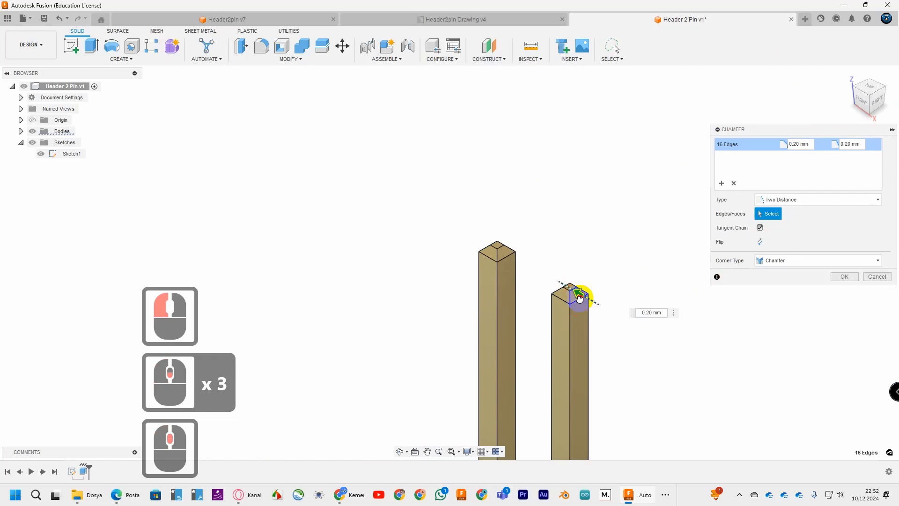
click(580, 298)
scroll(583, 307, down, 10)
drag(571, 282, 571, 291)
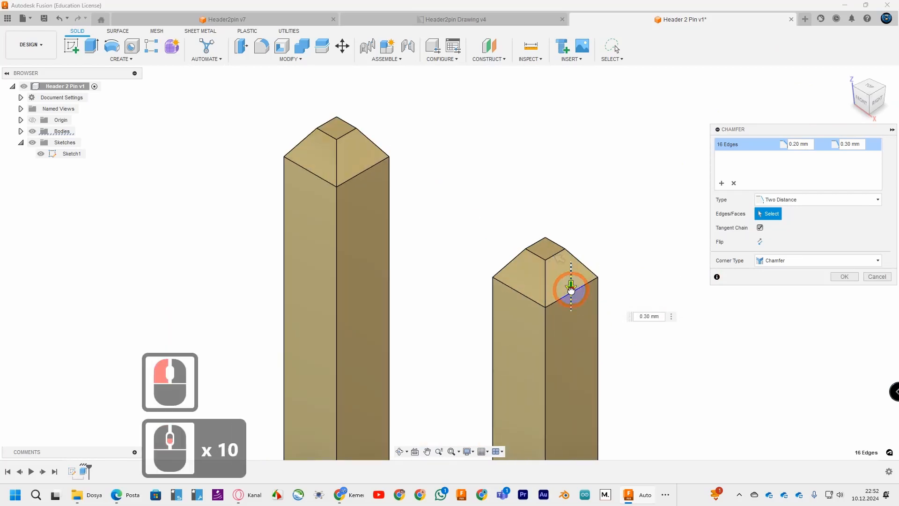
drag(651, 316, 645, 317)
text(254)
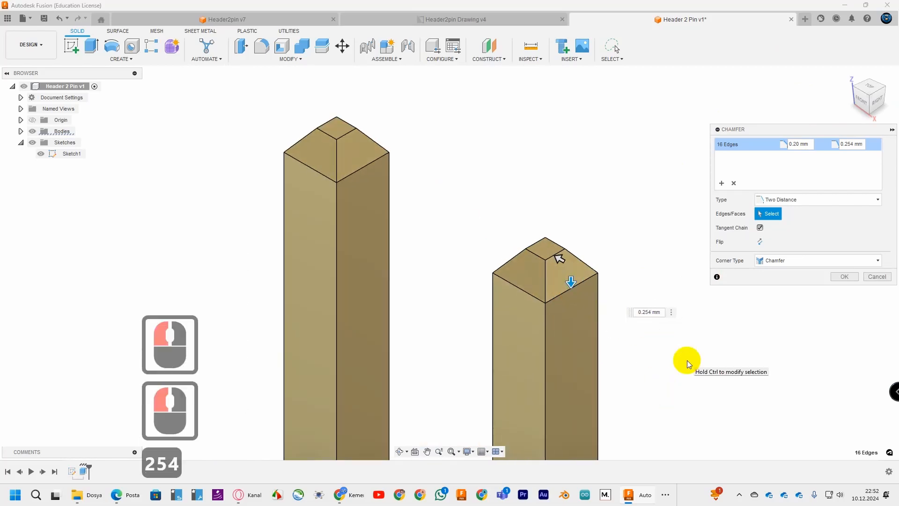
scroll(801, 399, up, 8)
middle_drag(801, 398, 586, 113)
scroll(633, 369, up, 8)
middle_drag(633, 369, 626, 277)
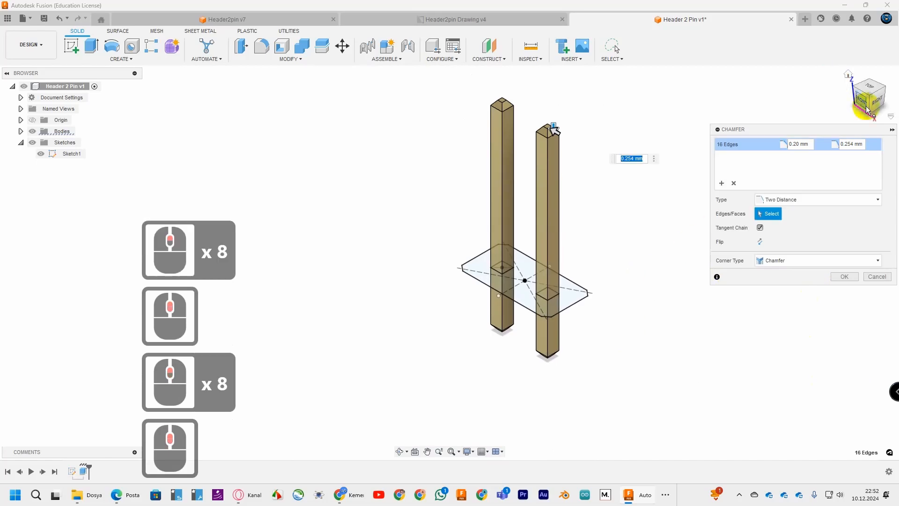
drag(867, 110, 890, 104)
click(841, 277)
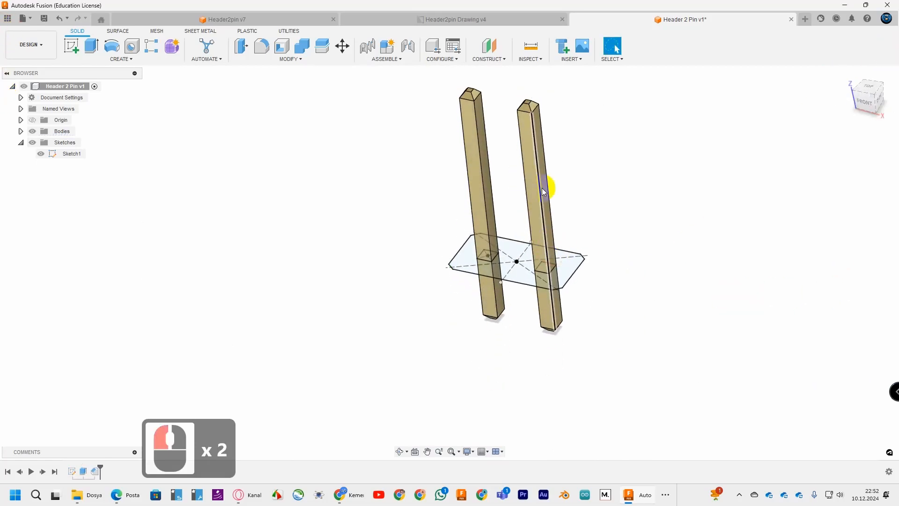
Extrude the chamfered body profile around the pins 2.54 mm upward as a new body.
scroll(597, 264, down, 4)
click(849, 74)
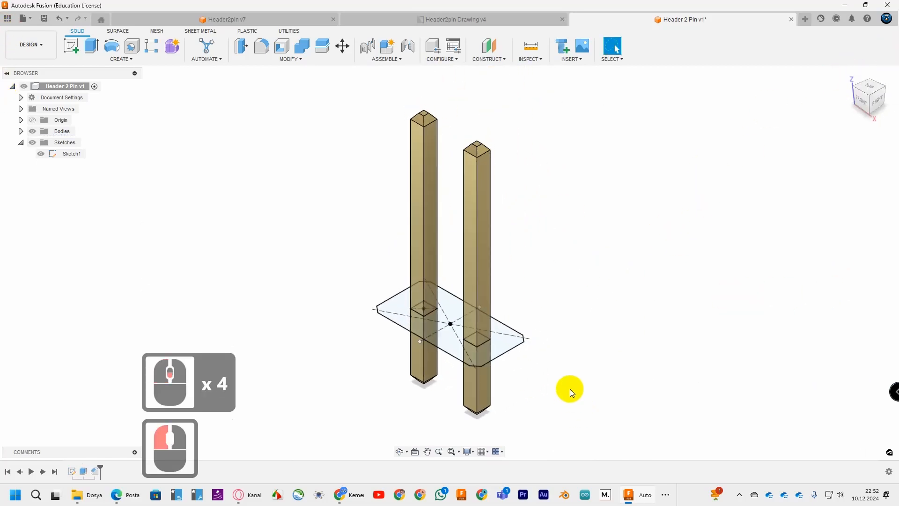
click(91, 45)
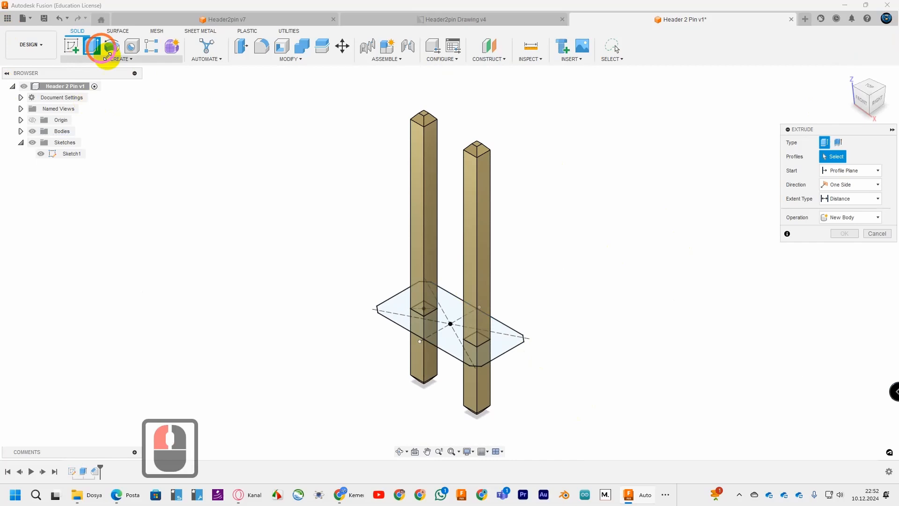
click(405, 301)
text(2)
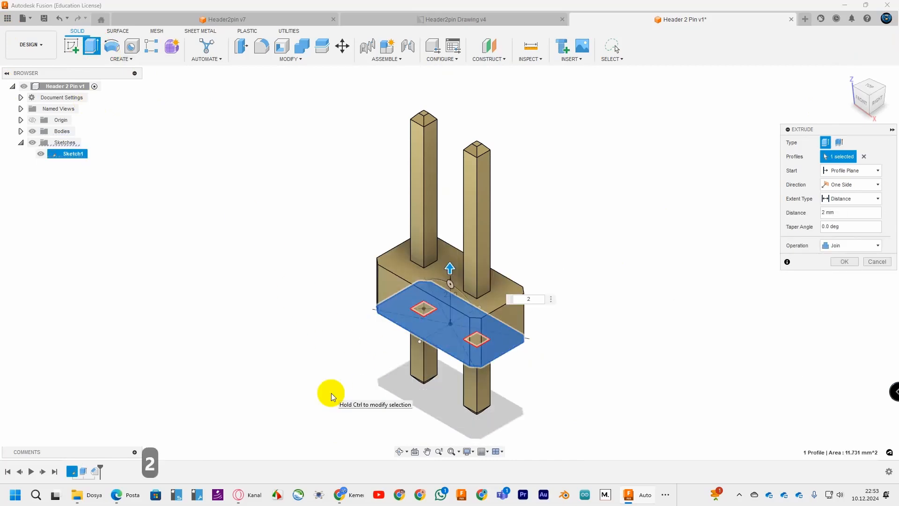
text(,54)
click(850, 245)
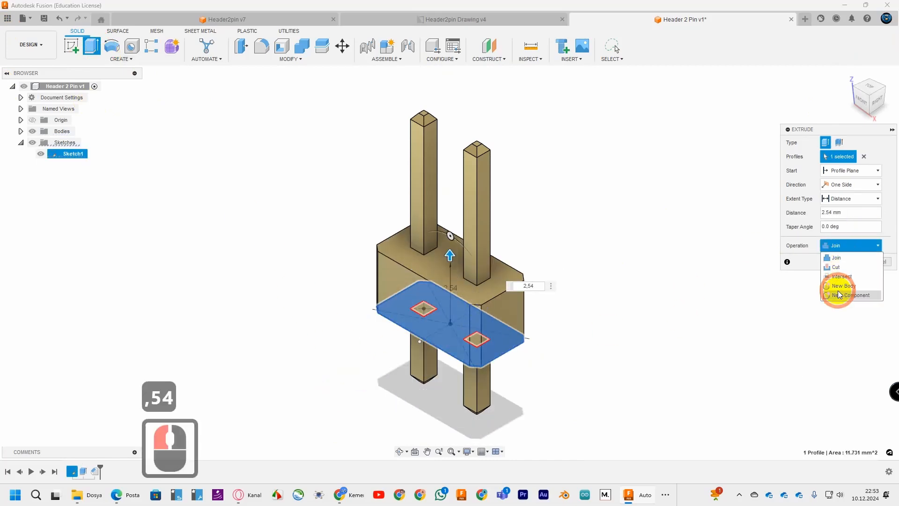
click(839, 283)
click(847, 264)
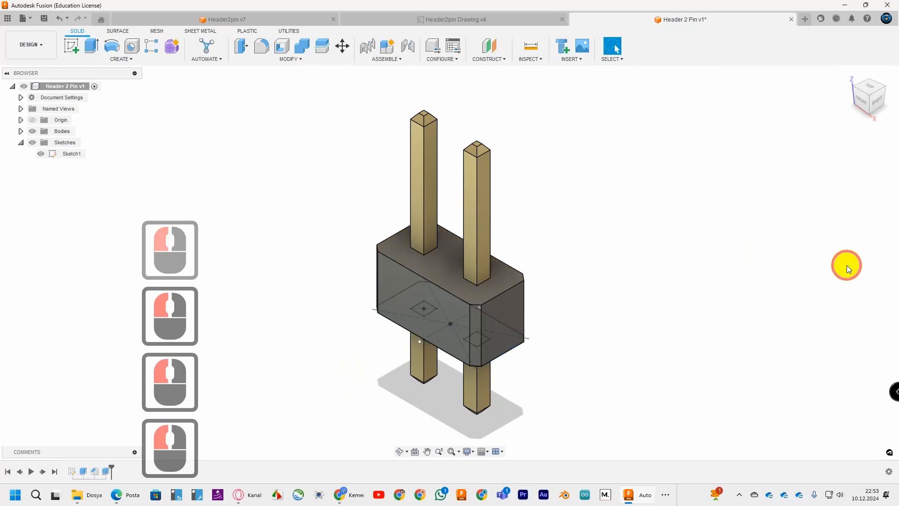
Rename the two pin bodies as Pin1 and Pin2.
click(20, 131)
right_click(45, 142)
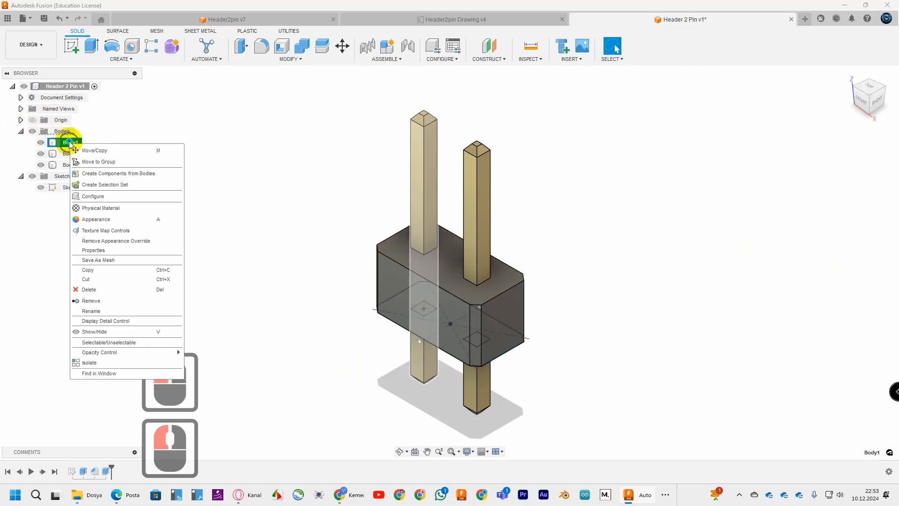
click(95, 287)
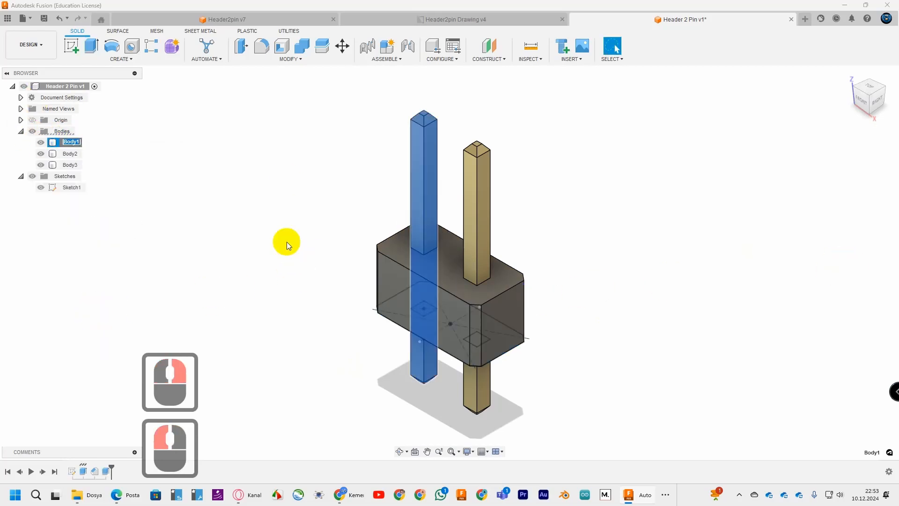
text(Pin1)
click(65, 154)
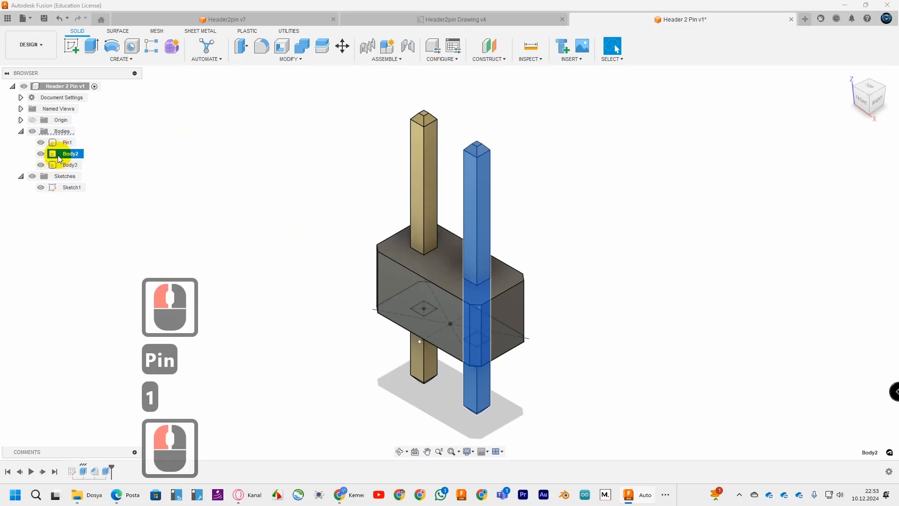
double_click(69, 153)
right_click(68, 153)
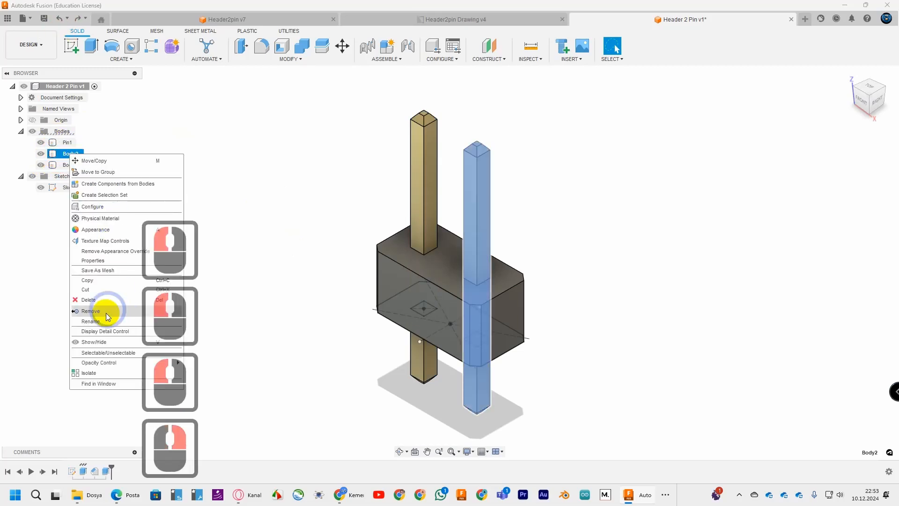
click(91, 322)
text(Pin2)
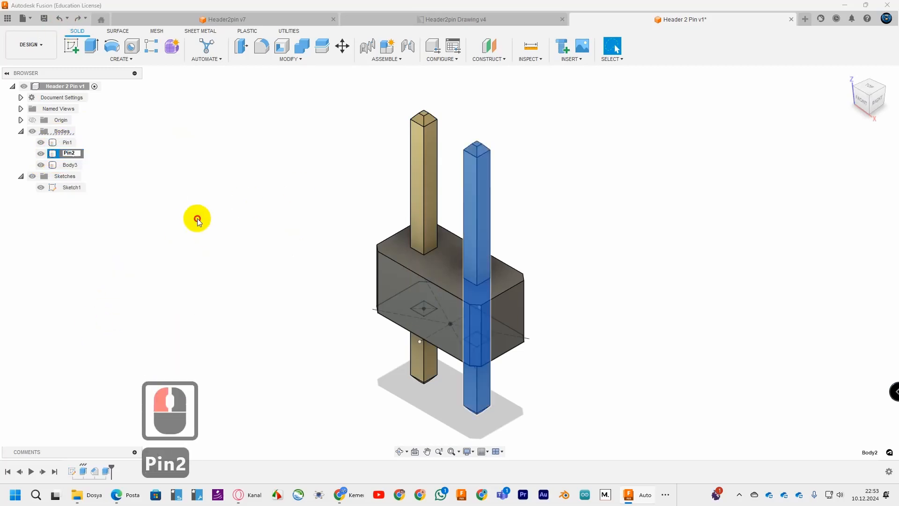
Rename the extruded block body as Plastic Body.
click(71, 165)
right_click(70, 165)
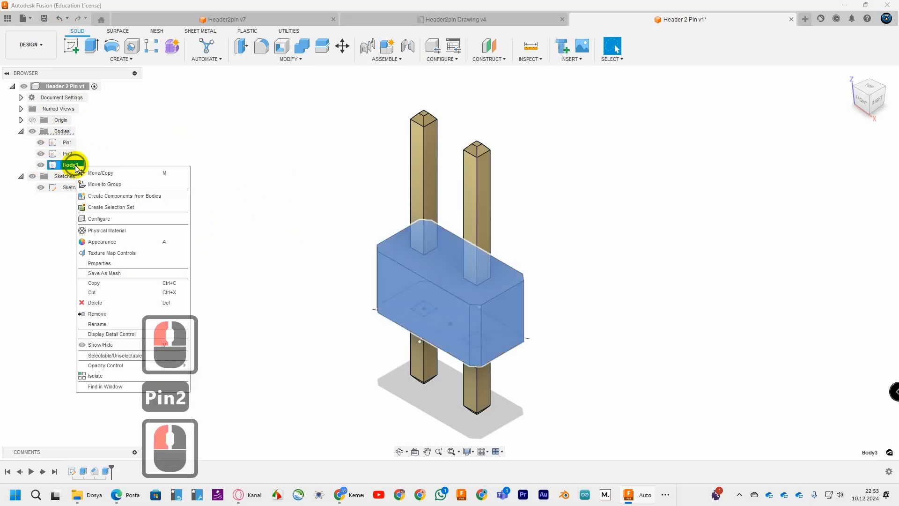
click(98, 324)
text(Plastic)
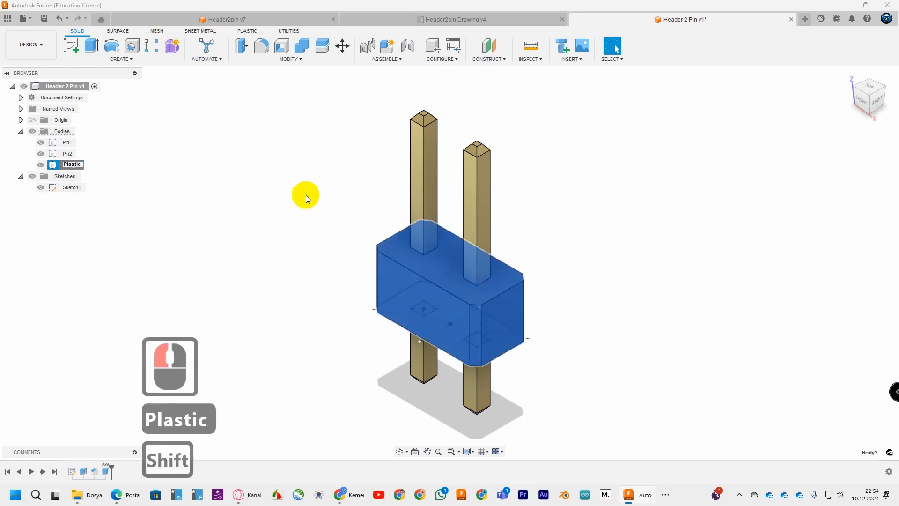
text(,)
key(BackSpace)
text(Bfo)
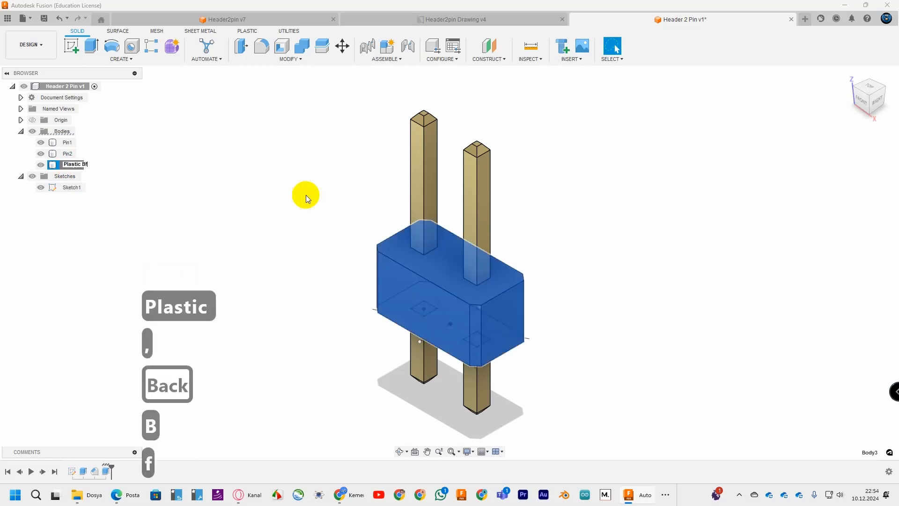
key(BackSpace)
key(BackSpace)
click(196, 226)
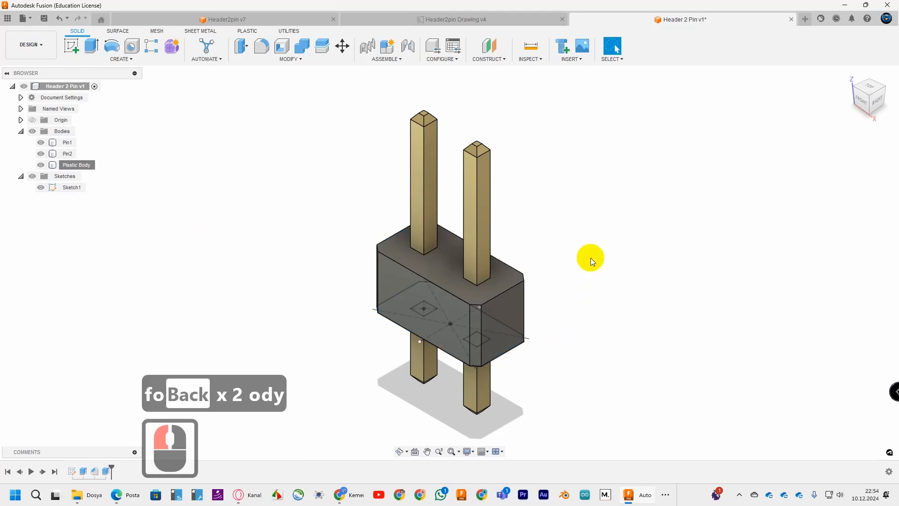
Hide the Plastic Body and open Sketch1 for editing.
scroll(590, 253, up, 2)
click(40, 165)
right_click(69, 190)
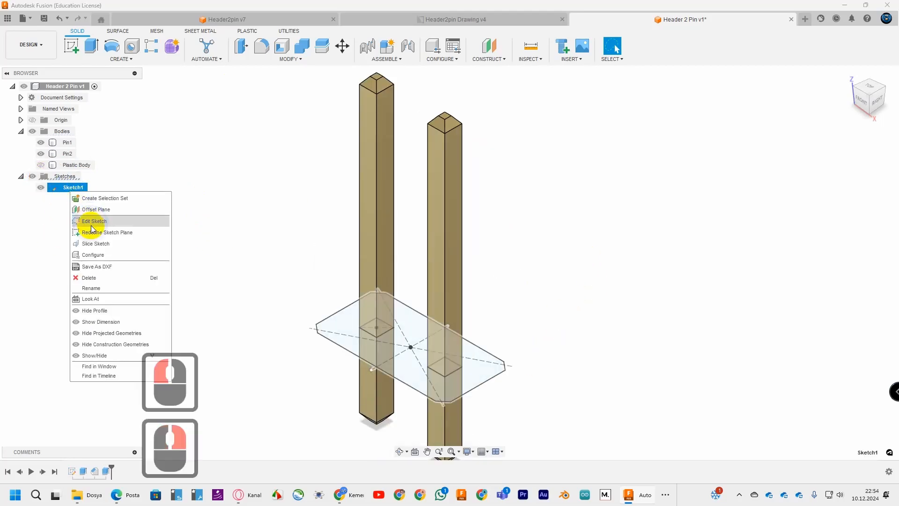
click(89, 224)
scroll(572, 307, up, 5)
Draw two horizontal and two vertical lines joining opposite chamfer corners across the body profile, and finish the sketch.
click(71, 45)
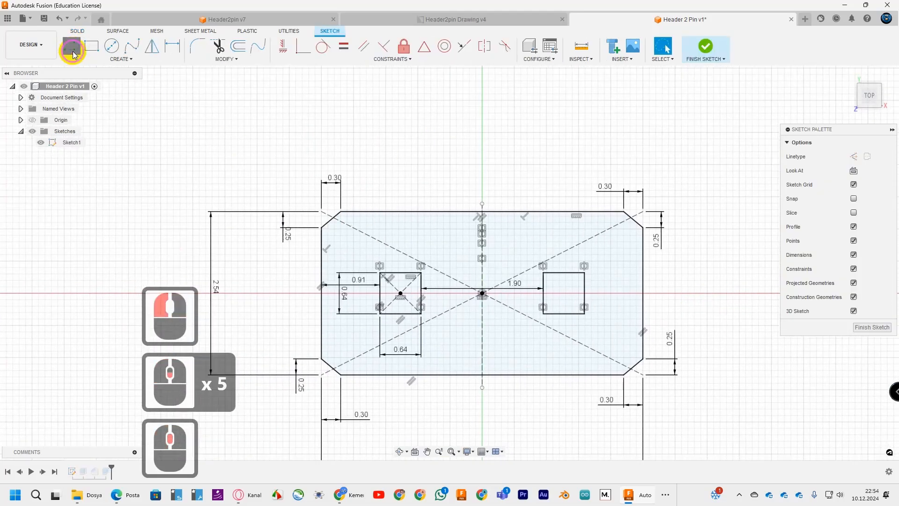
click(321, 358)
click(643, 358)
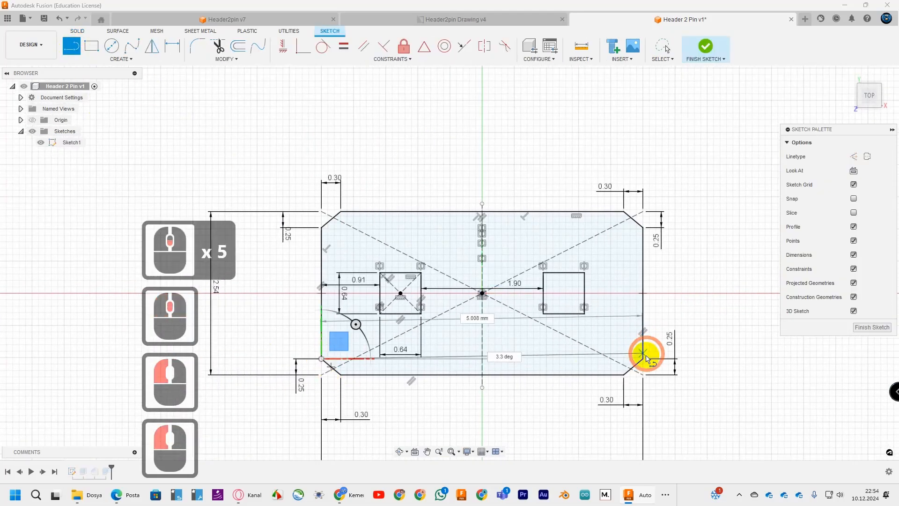
click(644, 228)
click(341, 213)
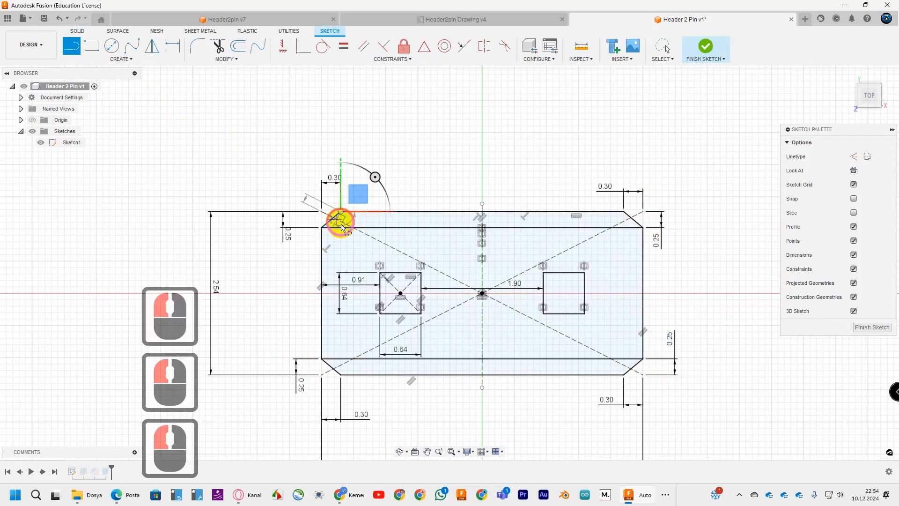
click(342, 374)
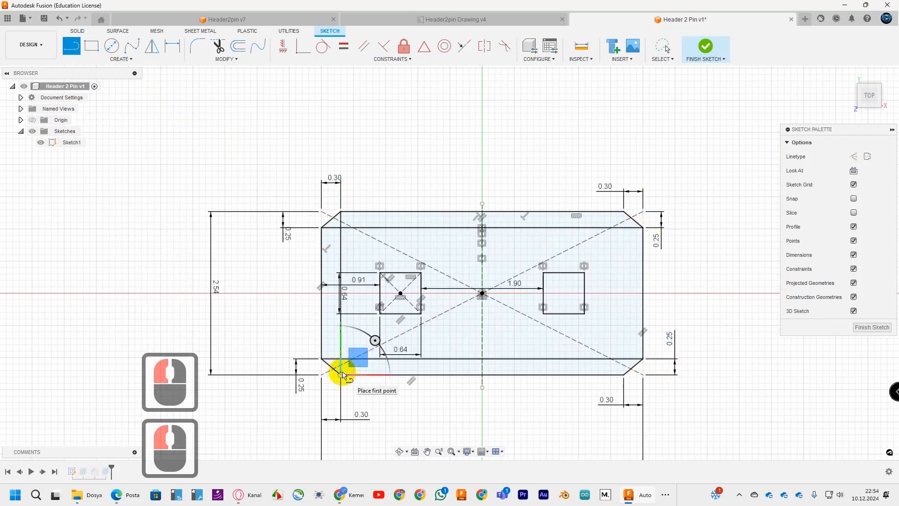
click(625, 376)
click(625, 212)
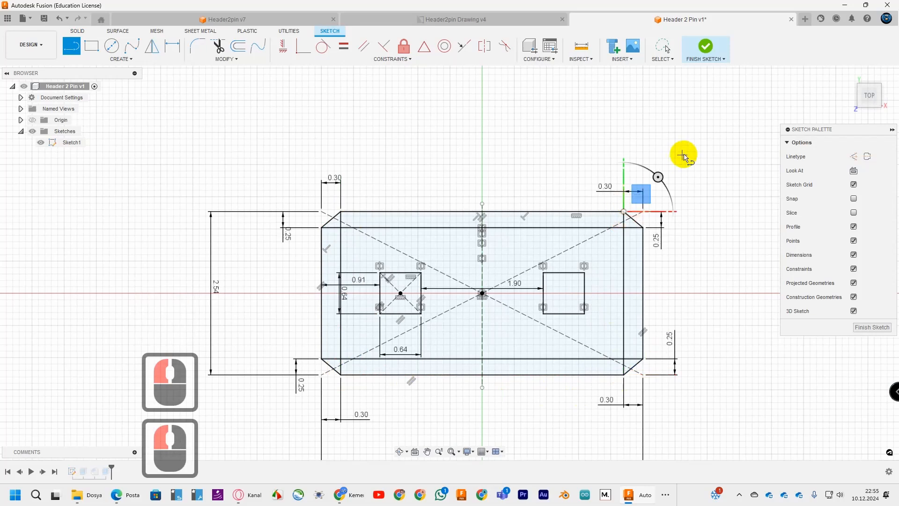
click(862, 327)
Extrude the central profile of Sketch1, excluding the pin squares, and the two long edge strips upward by about 0.20 mm.
click(844, 71)
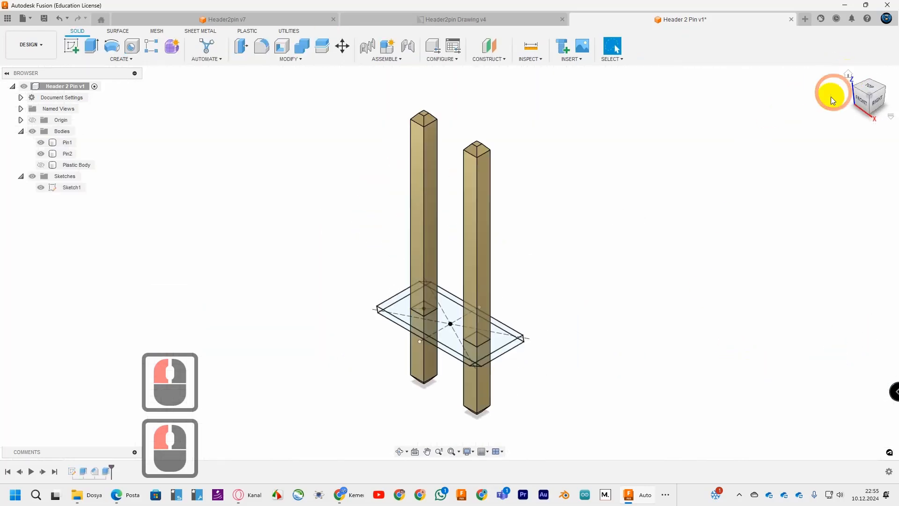
scroll(341, 367, up, 2)
click(91, 46)
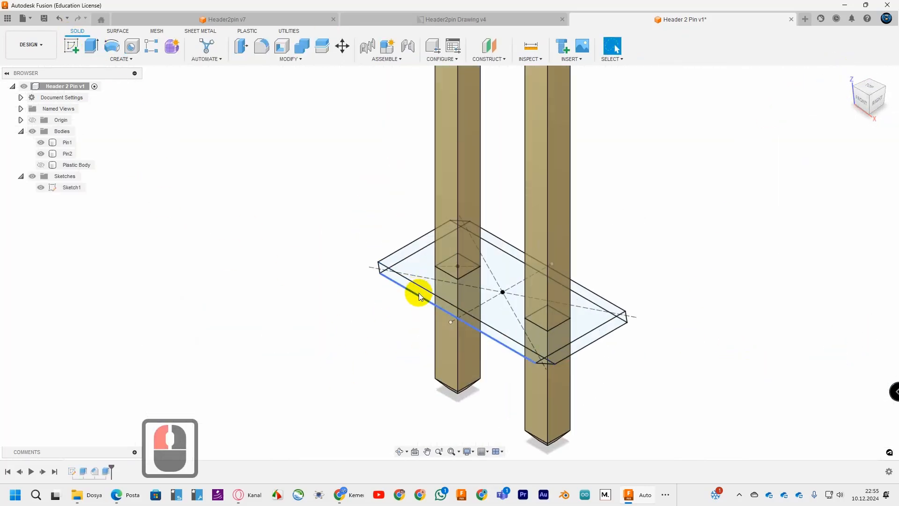
click(419, 293)
scroll(418, 299, up, 7)
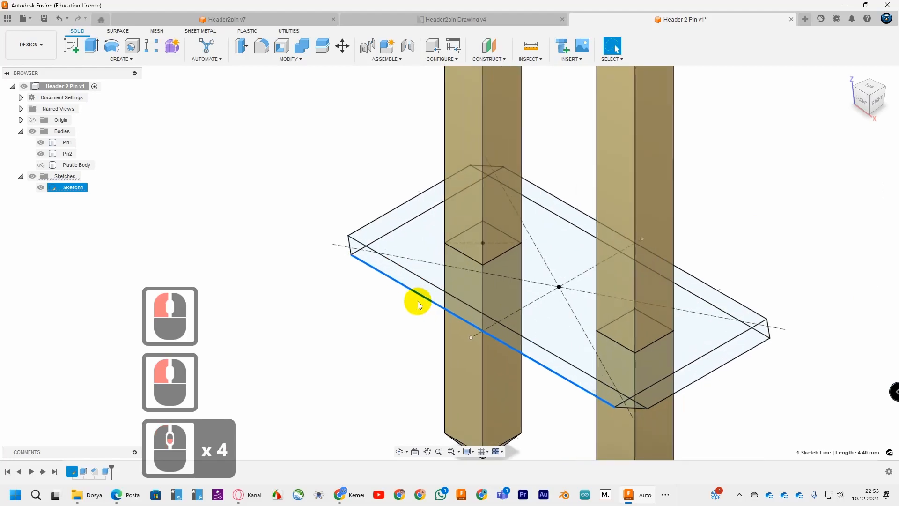
click(408, 274)
click(95, 50)
click(399, 242)
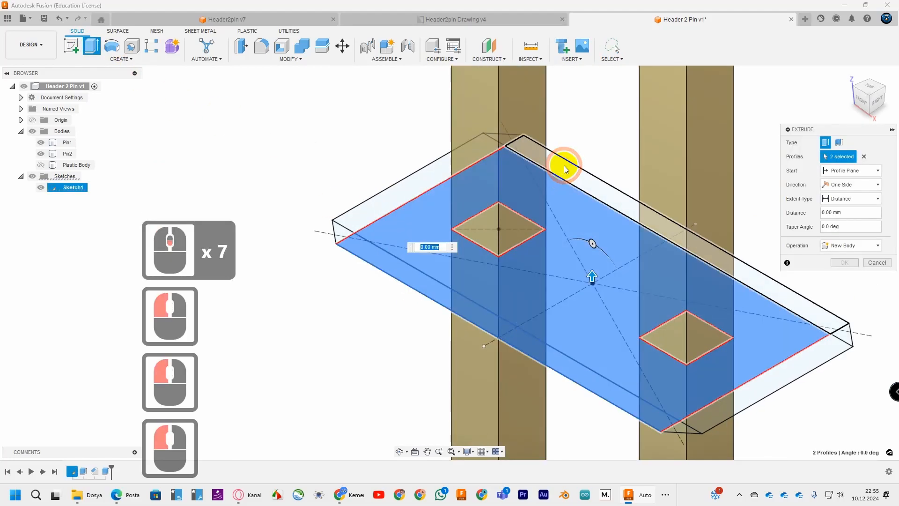
click(682, 372)
drag(677, 228, 681, 210)
Show the Plastic Body, hide both pins, and cut the selected profiles into the body to a depth of 0.254 mm.
click(40, 165)
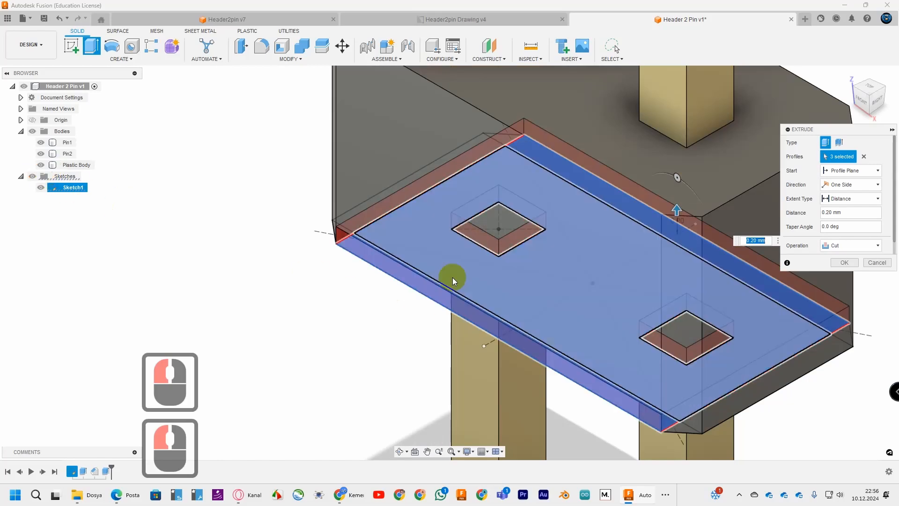
click(39, 142)
click(43, 155)
click(754, 241)
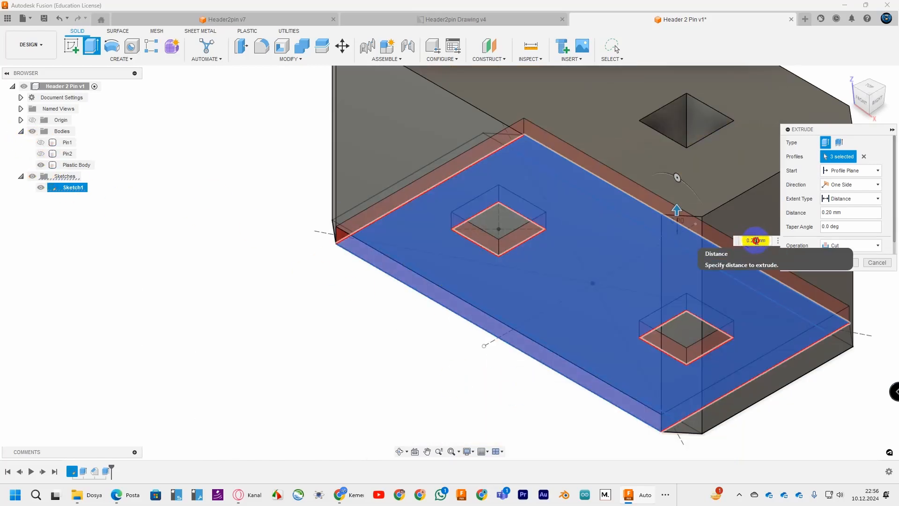
drag(756, 241, 753, 241)
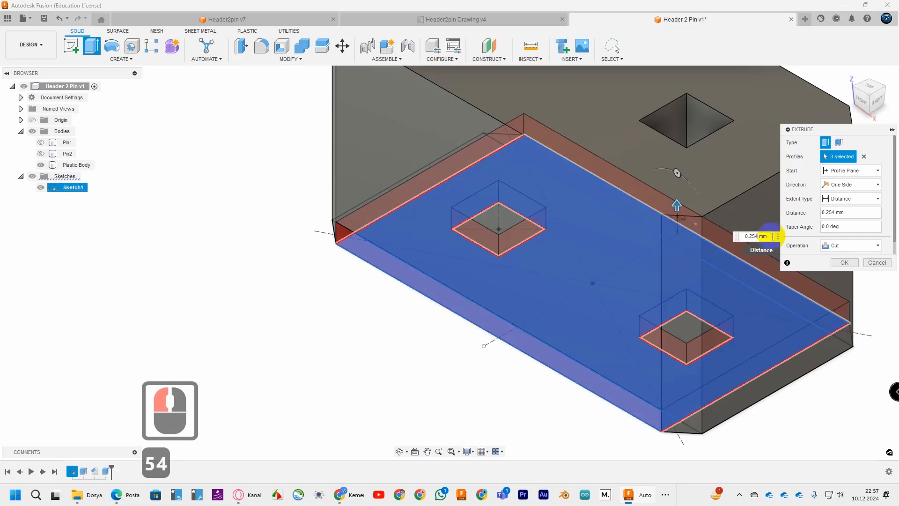
drag(869, 99, 883, 58)
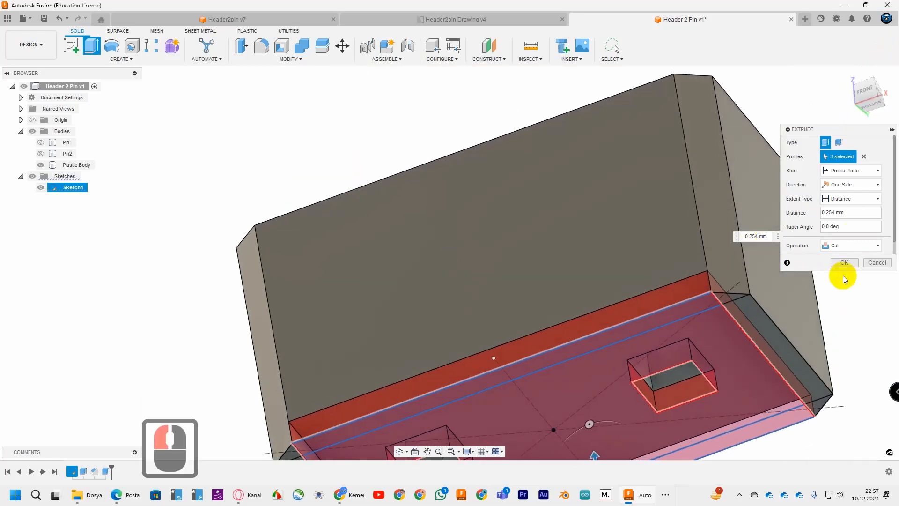
click(845, 263)
scroll(534, 343, down, 5)
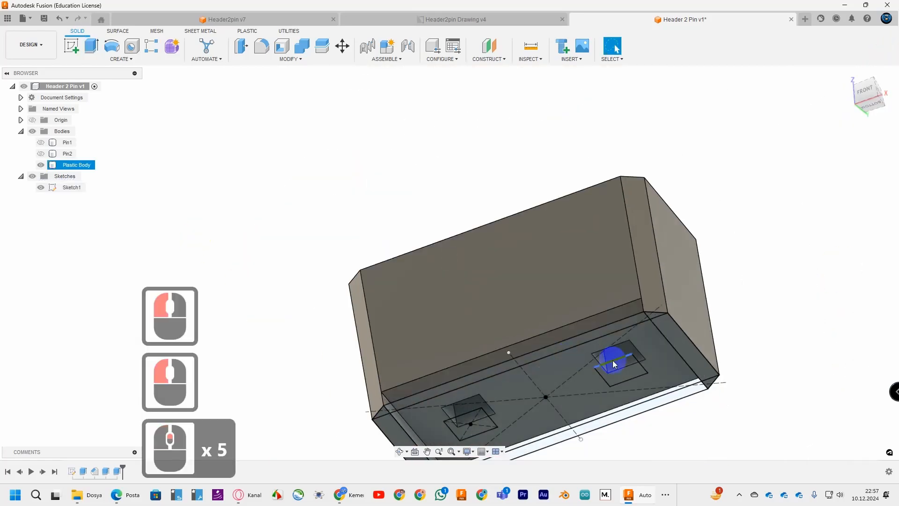
Set up an extruded cut of the two long edge strips of Sketch1 into the Plastic Body, 0.54 mm deep.
click(875, 79)
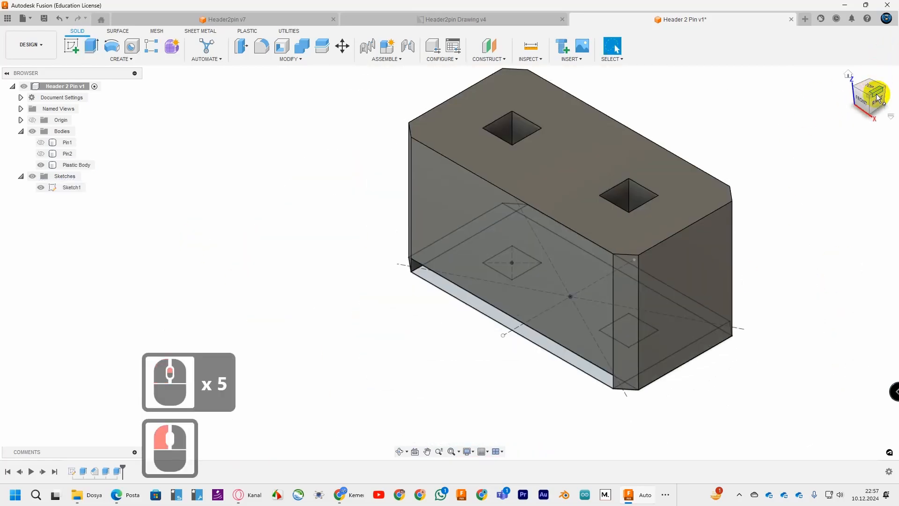
click(89, 46)
click(562, 361)
mouse_move(867, 96)
mouse_down()
mouse_move(829, 89)
mouse_move(779, 260)
mouse_up()
click(686, 244)
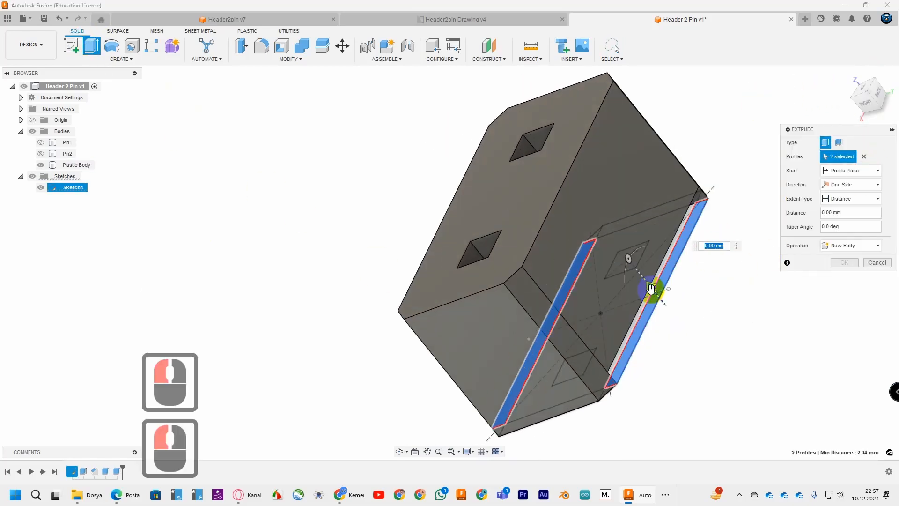
drag(652, 290, 626, 279)
click(720, 298)
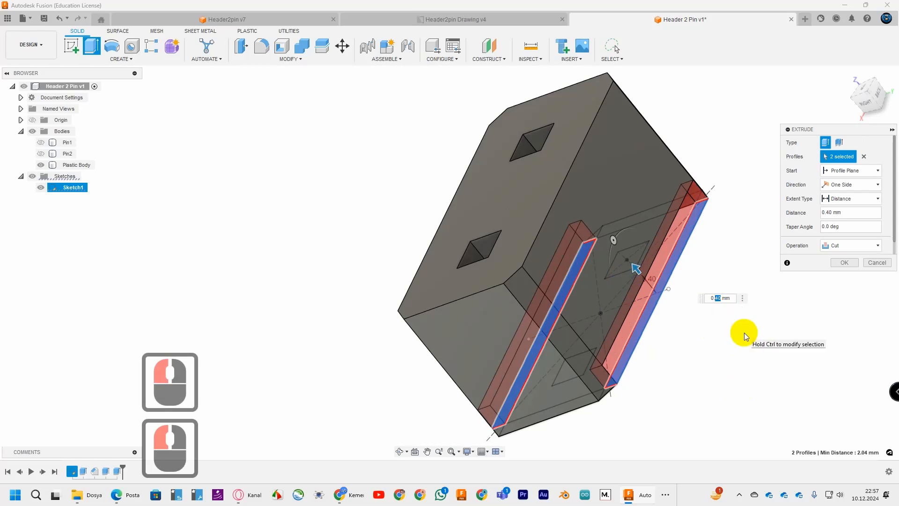
text(54)
Add the four corner triangles of the sketch to the cut's profiles and complete the cut.
drag(872, 100, 547, 202)
scroll(511, 265, up, 6)
click(508, 268)
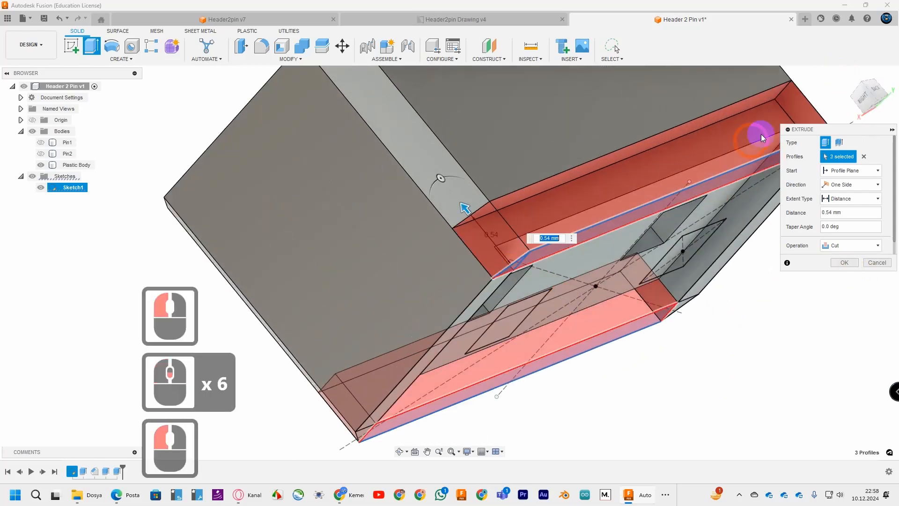
click(867, 90)
click(612, 190)
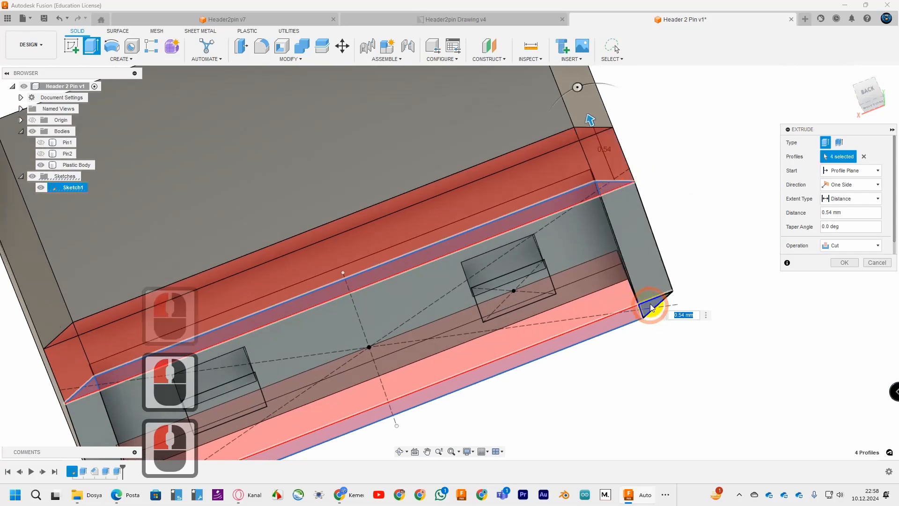
click(653, 305)
click(858, 93)
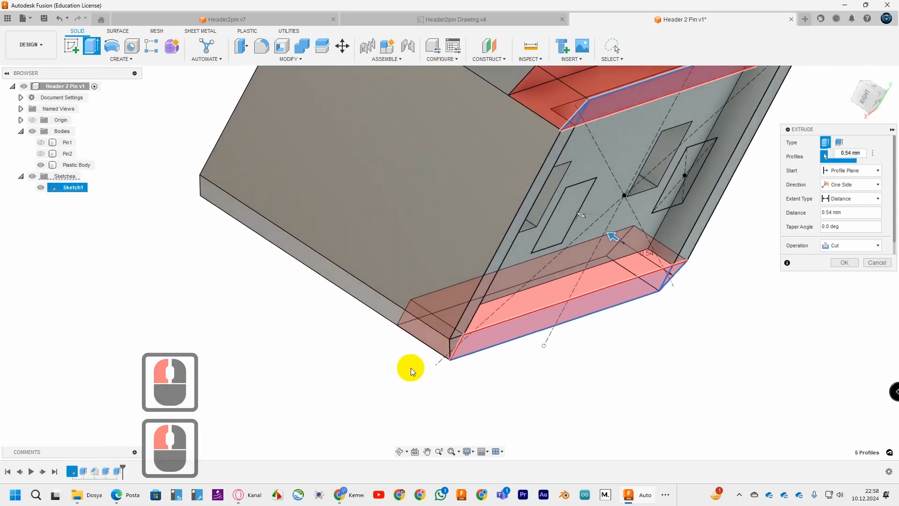
click(447, 350)
click(844, 263)
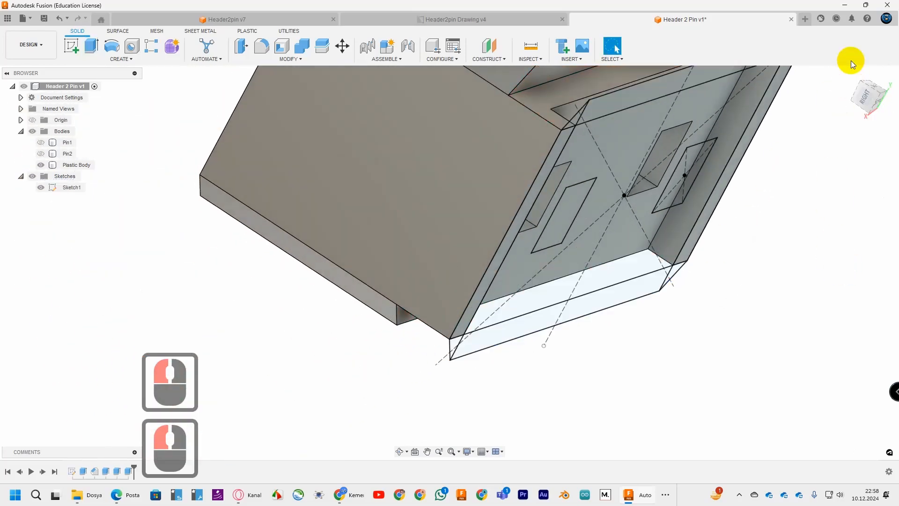
Show Pin1 and Pin2 again, hide Sketch1, and inspect the recessed underside of the header.
click(841, 93)
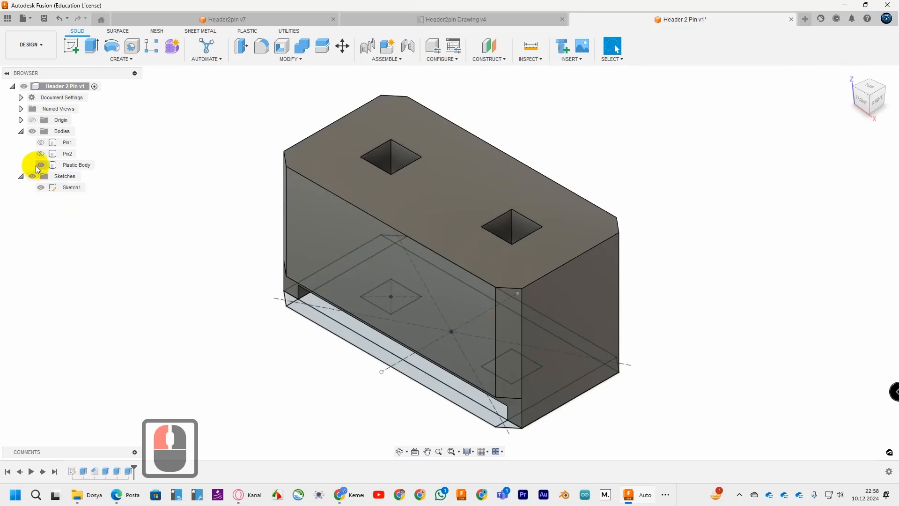
click(39, 154)
click(40, 142)
click(40, 188)
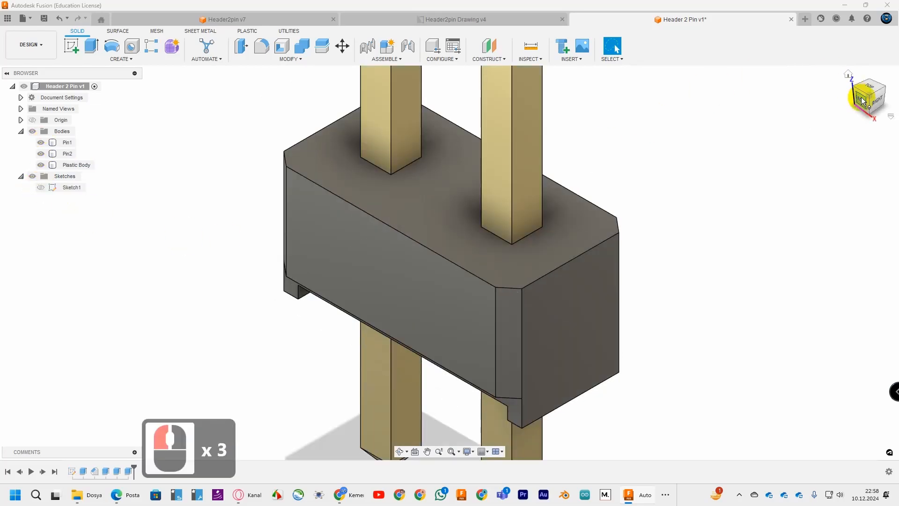
mouse_move(863, 101)
mouse_down()
mouse_move(40, 76)
mouse_move(371, 86)
mouse_up()
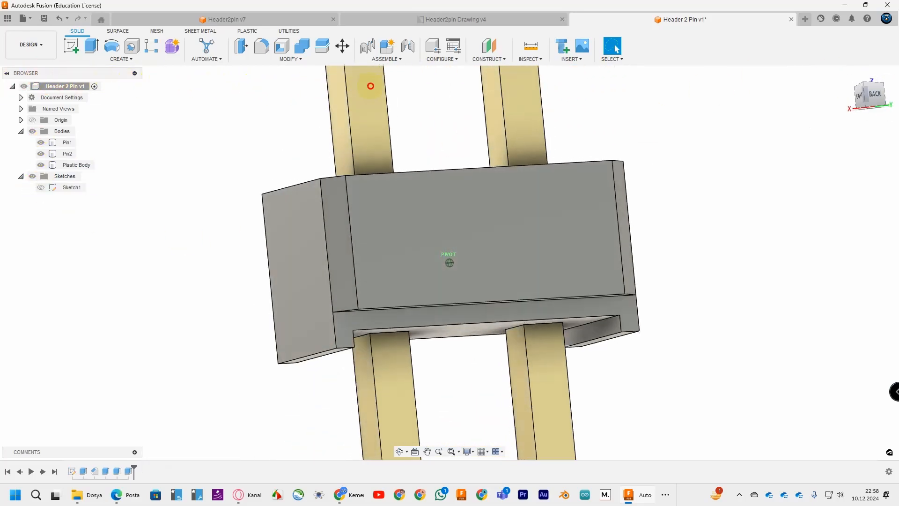
shift+middle_drag(371, 85, 285, 62)
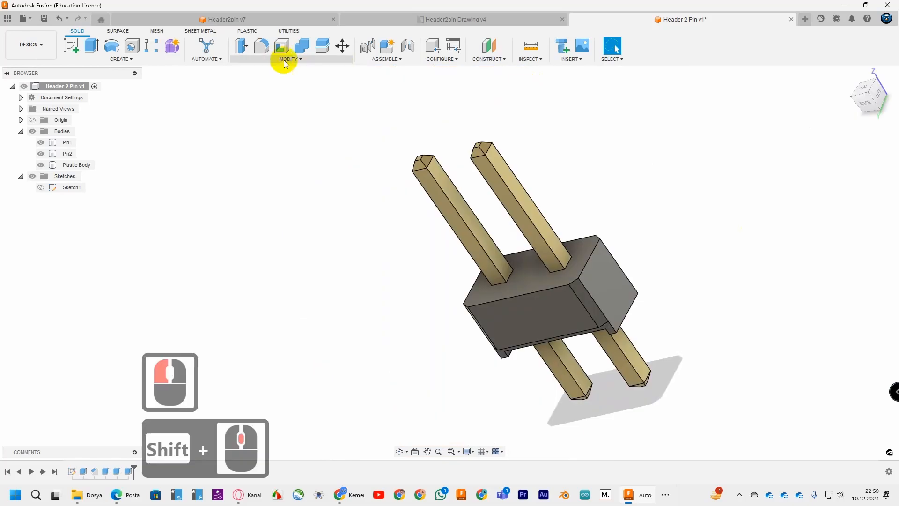
Apply the ABS (White) plastic appearance from the library to the Plastic Body.
click(285, 59)
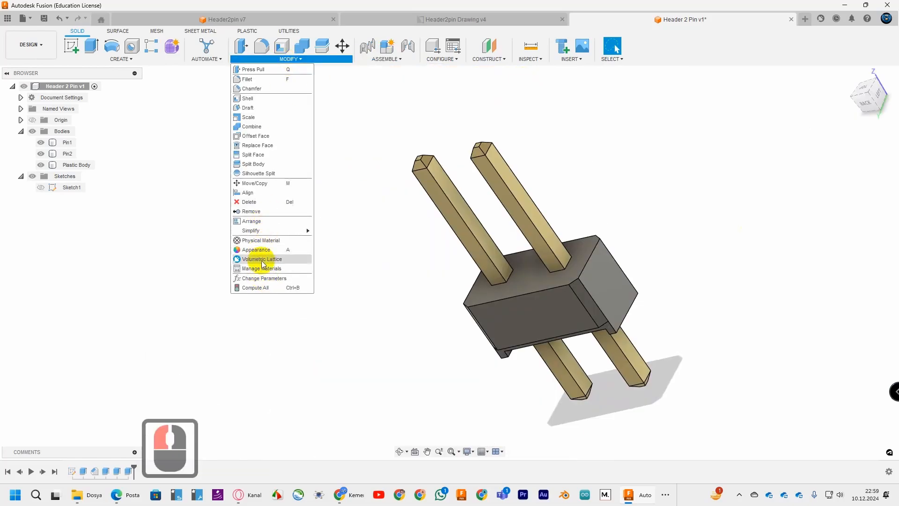
click(263, 250)
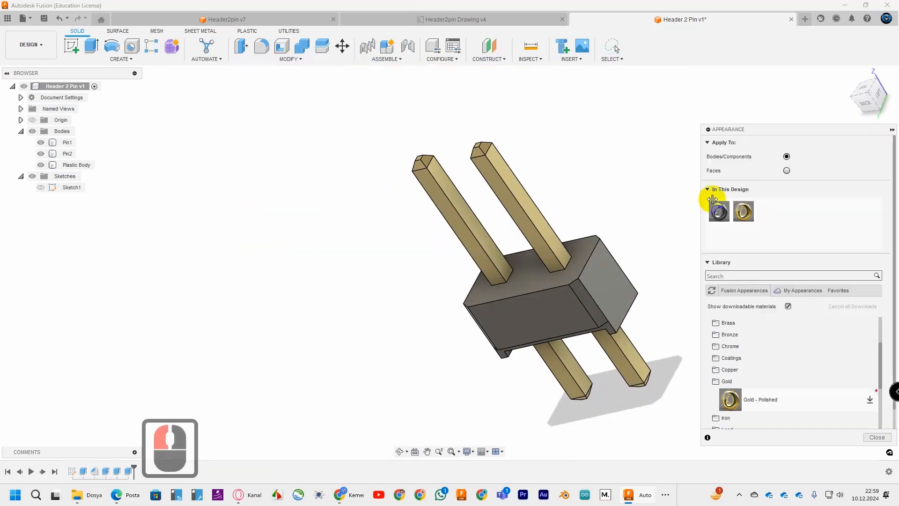
click(733, 361)
scroll(736, 367, up, 2)
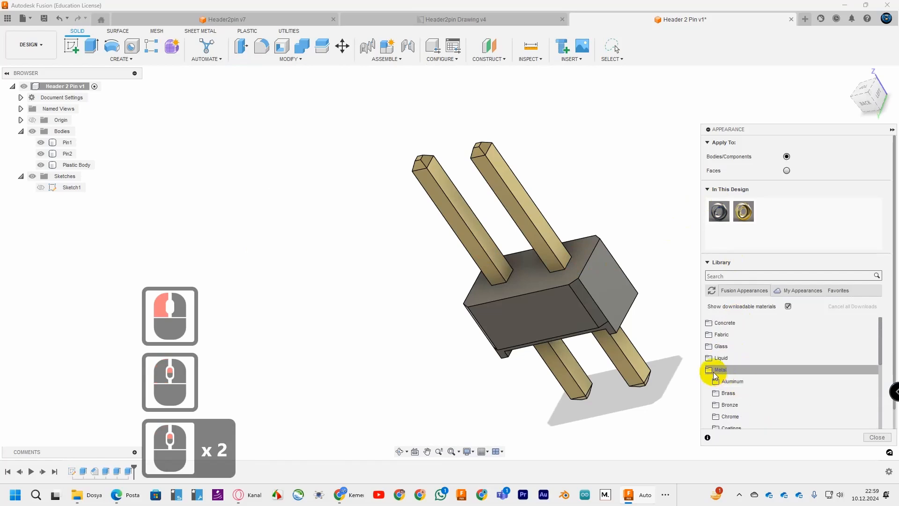
click(721, 370)
scroll(731, 393, up, 4)
scroll(725, 406, down, 1)
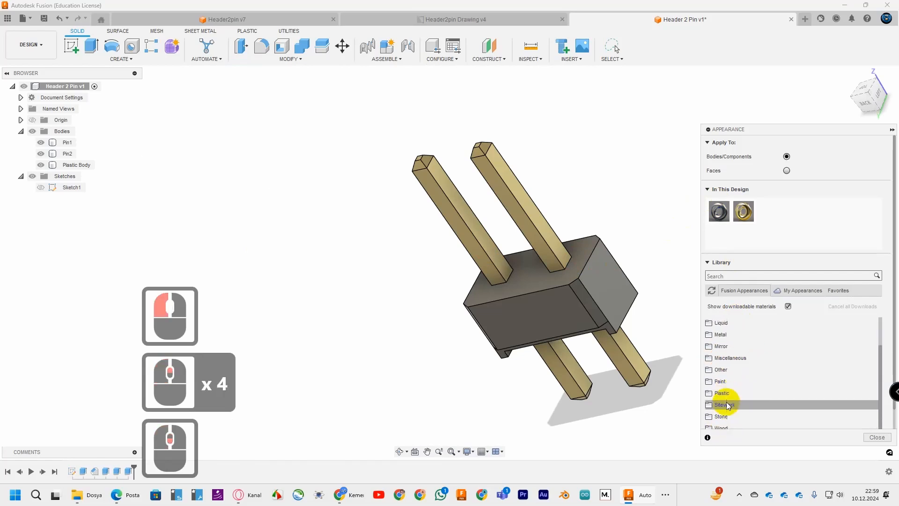
click(726, 395)
drag(726, 408, 610, 289)
Change the colour of the plastic body's appearance to black and finish editing appearances.
double_click(769, 214)
click(682, 321)
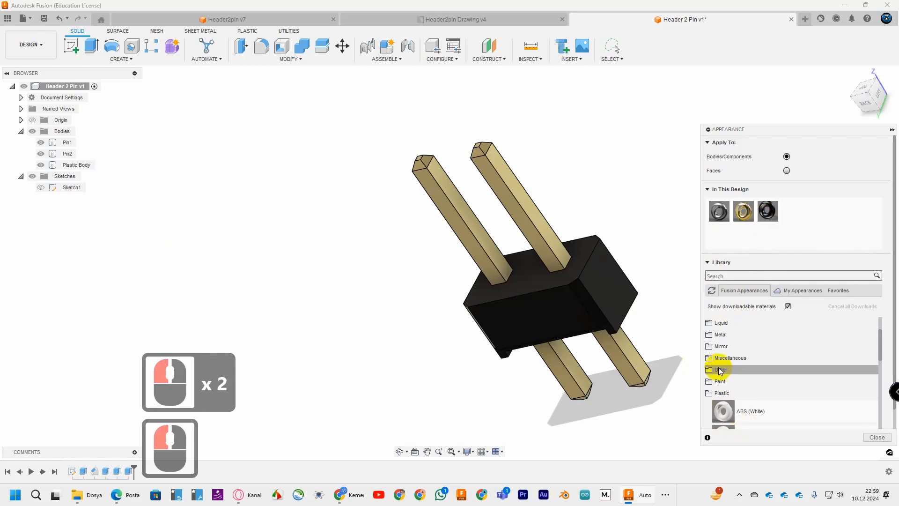
click(853, 76)
click(877, 437)
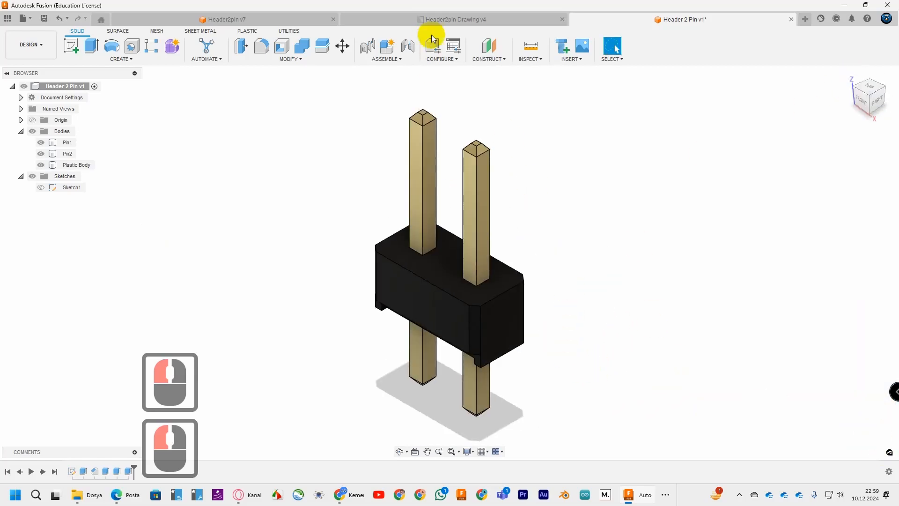
Save the header design as a new version.
click(44, 18)
click(462, 268)
click(603, 271)
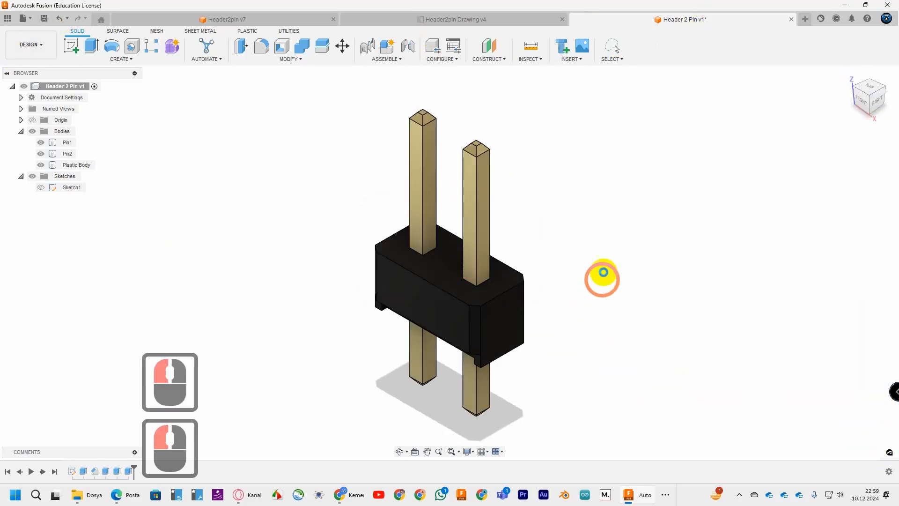
click(872, 83)
drag(868, 90, 267, 149)
click(846, 73)
scroll(501, 325, down, 2)
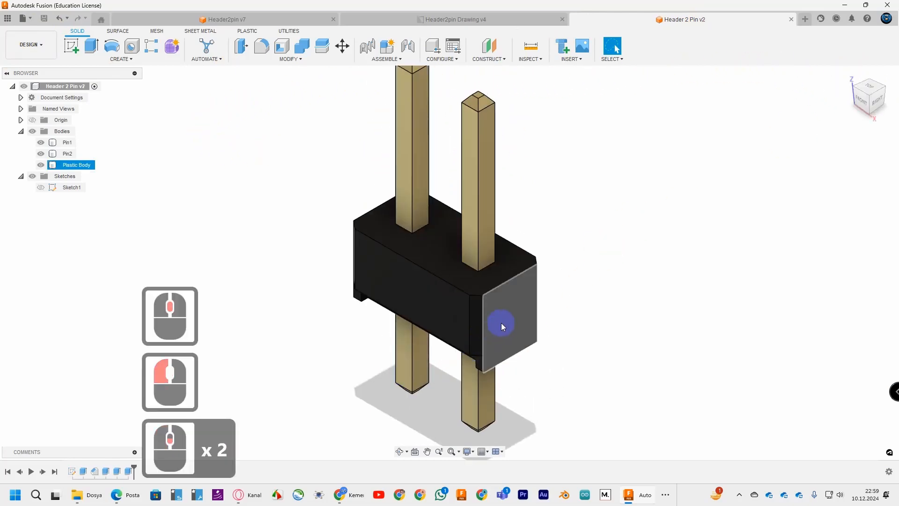
drag(876, 104, 68, 93)
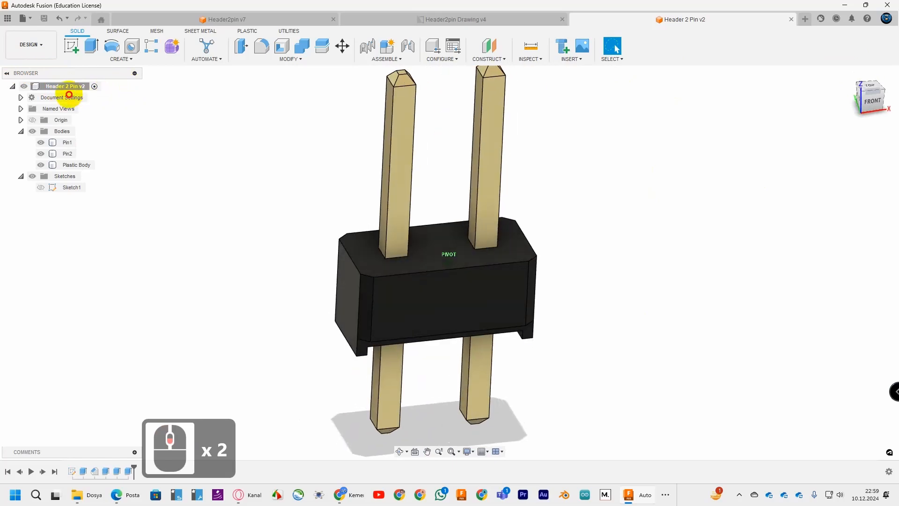
click(848, 76)
Convert the Pin1, Pin2 and Plastic Body bodies into separate components.
click(66, 143)
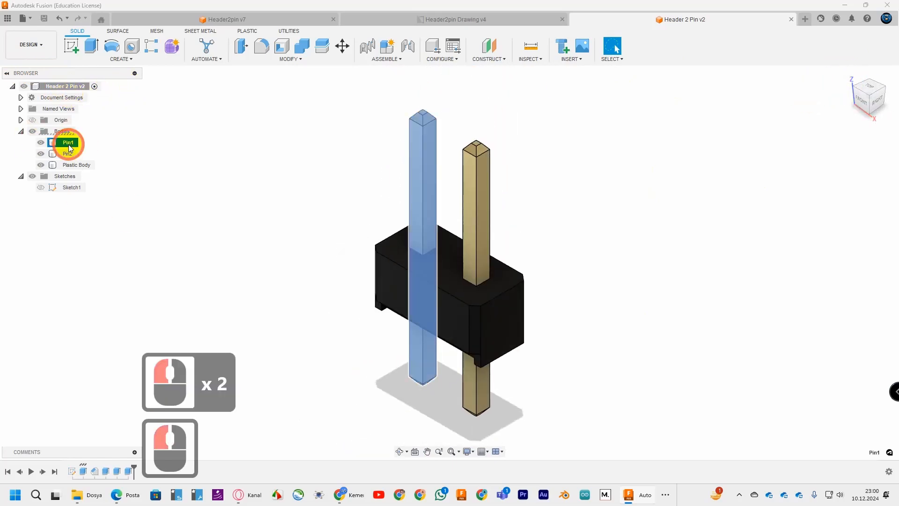
right_click(71, 147)
click(117, 175)
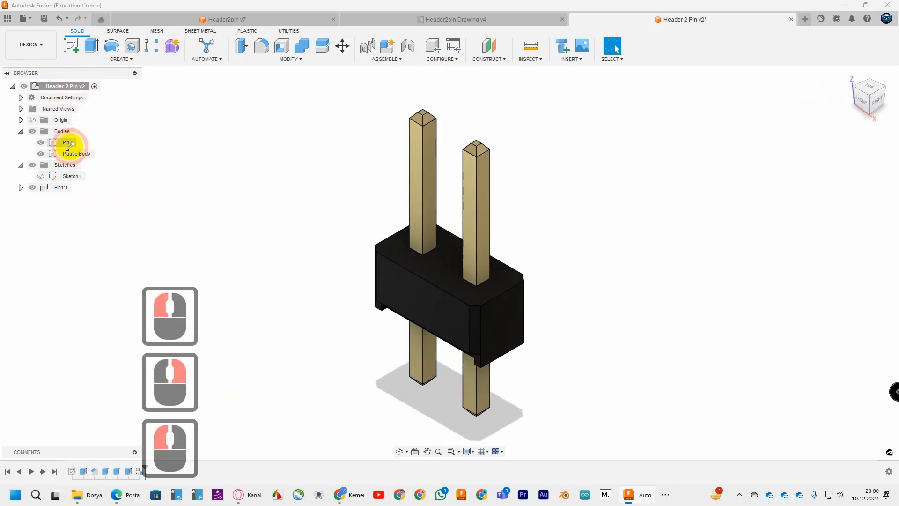
click(66, 143)
right_click(68, 145)
click(121, 176)
right_click(70, 142)
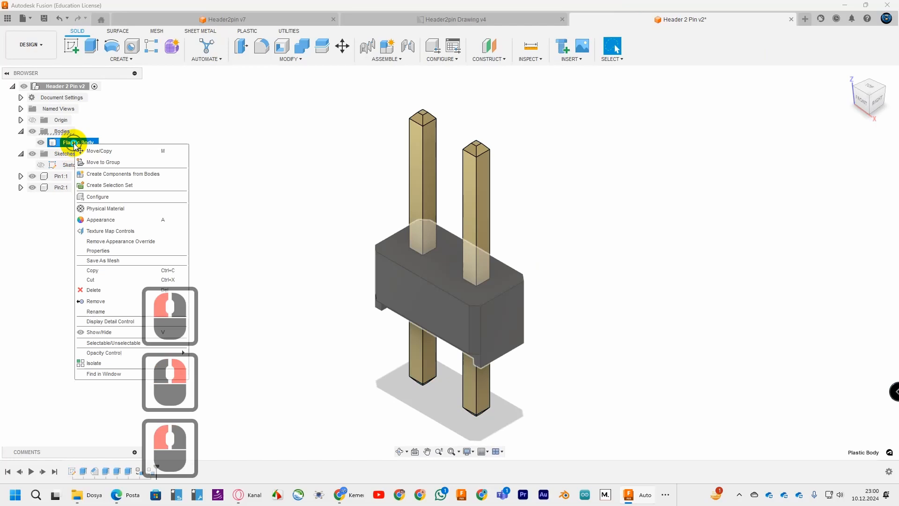
click(142, 175)
Join the Pin1, Pin2 and Plastic Body components in a rigid group and move the assembly to test it.
click(406, 59)
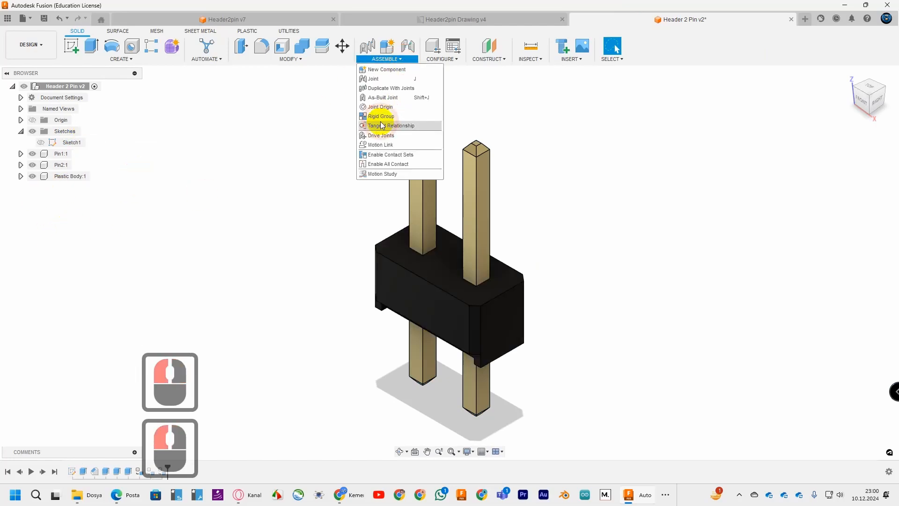
click(380, 124)
click(60, 153)
click(60, 164)
click(60, 177)
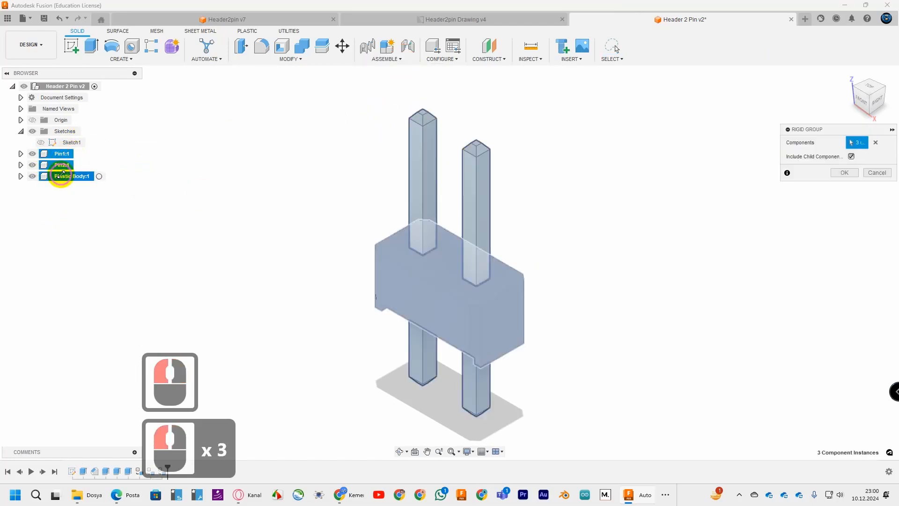
click(850, 173)
drag(462, 316, 506, 293)
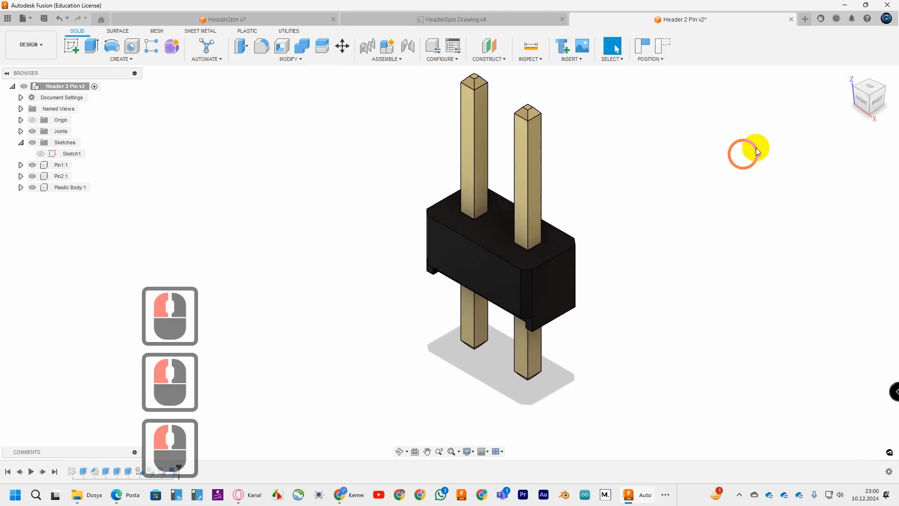
Save the design with its rigid group as a new version.
mouse_move(756, 149)
shift+middle_down()
mouse_move(811, 92)
mouse_move(839, 103)
mouse_move(801, 134)
mouse_move(678, 139)
mouse_move(755, 173)
mouse_move(635, 126)
shift+middle_up()
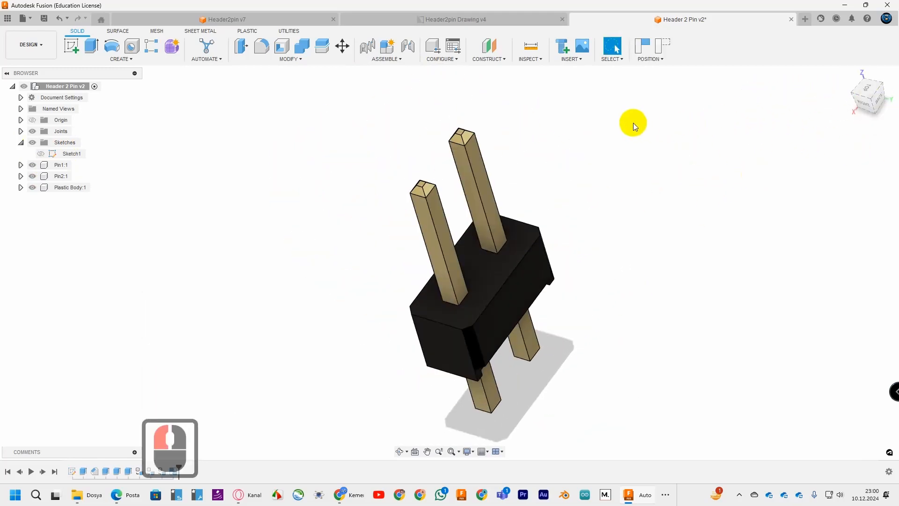
click(45, 19)
click(445, 267)
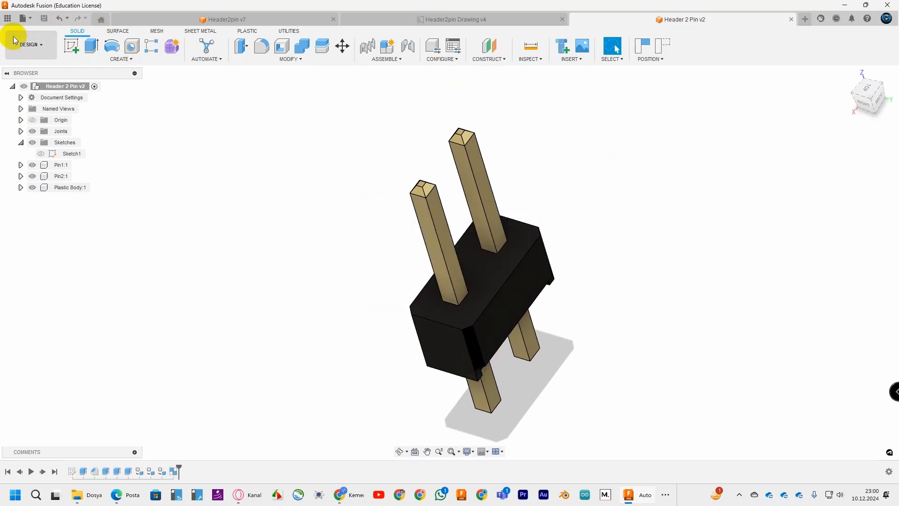
Open the Jumper project from the project list and insert the Jumper Cap design into the header design.
click(7, 18)
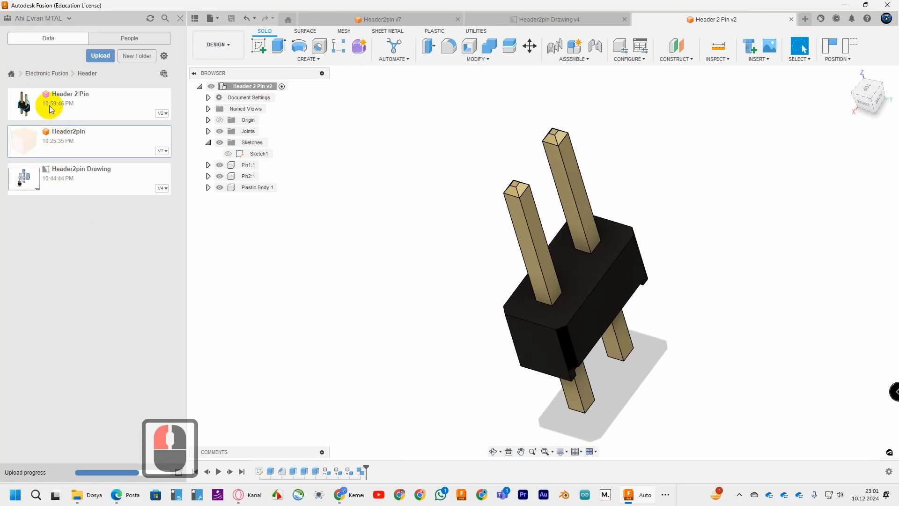
click(11, 75)
scroll(116, 260, down, 10)
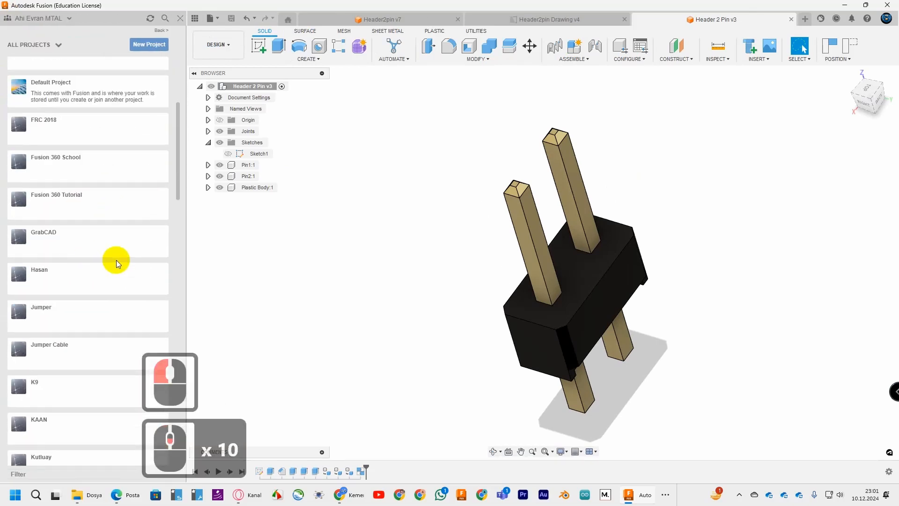
double_click(53, 332)
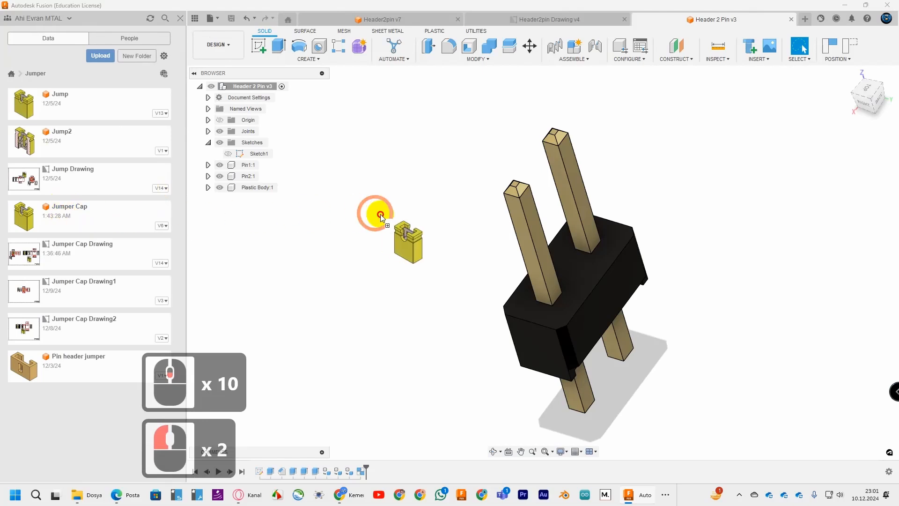
drag(381, 215, 426, 285)
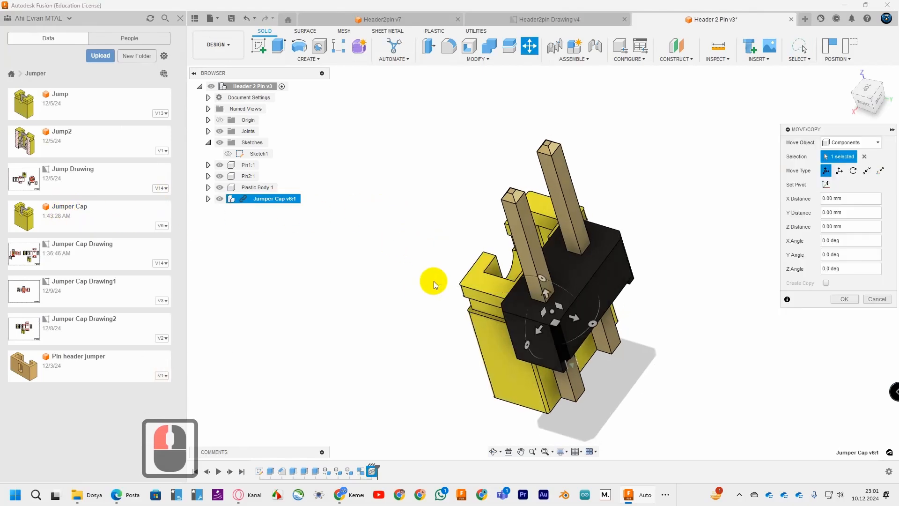
Move the inserted jumper cap clear of the header, raising it 4.5 mm in Z, and accept the placement.
drag(883, 104, 241, 215)
drag(881, 115, 789, 86)
drag(569, 342, 427, 211)
drag(869, 94, 809, 189)
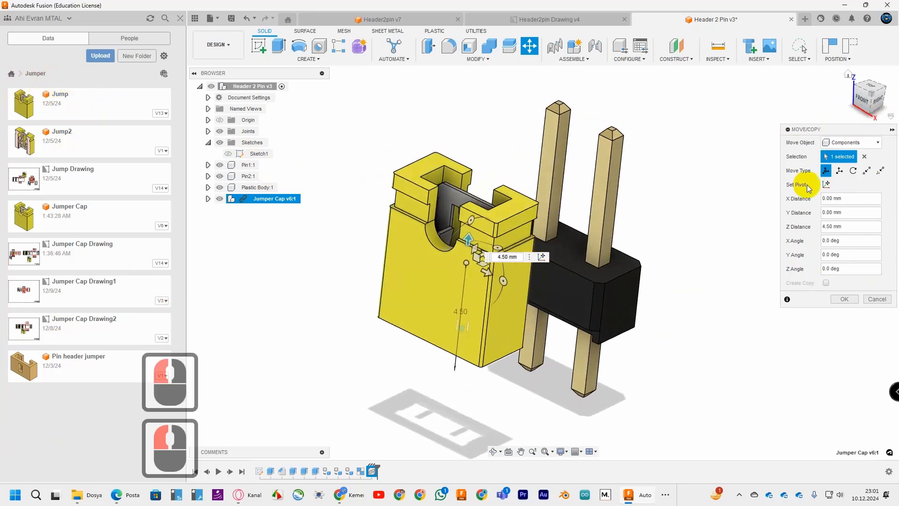
click(839, 300)
Joint the edge of the jumper cap's pin opening to the matching pin-side edge of the black plastic body.
drag(866, 91, 358, 142)
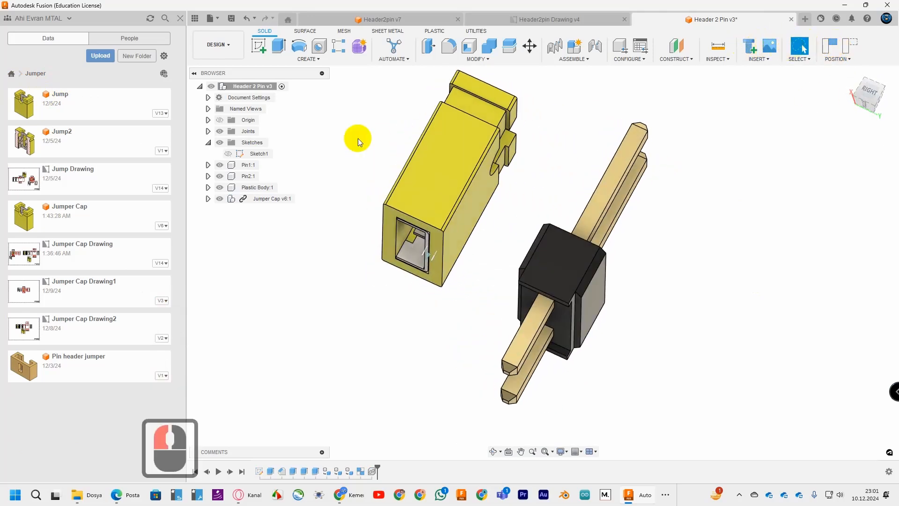
click(574, 59)
click(574, 74)
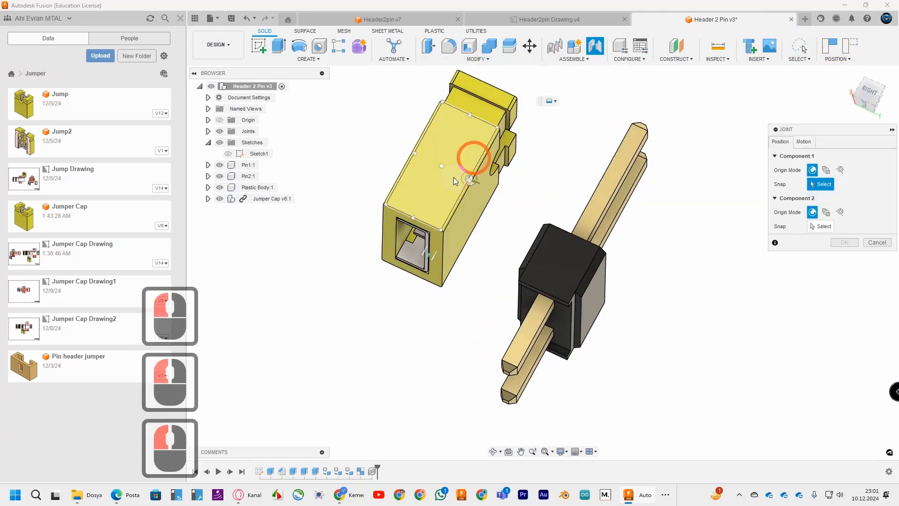
scroll(411, 222, up, 3)
scroll(412, 221, up, 2)
click(419, 220)
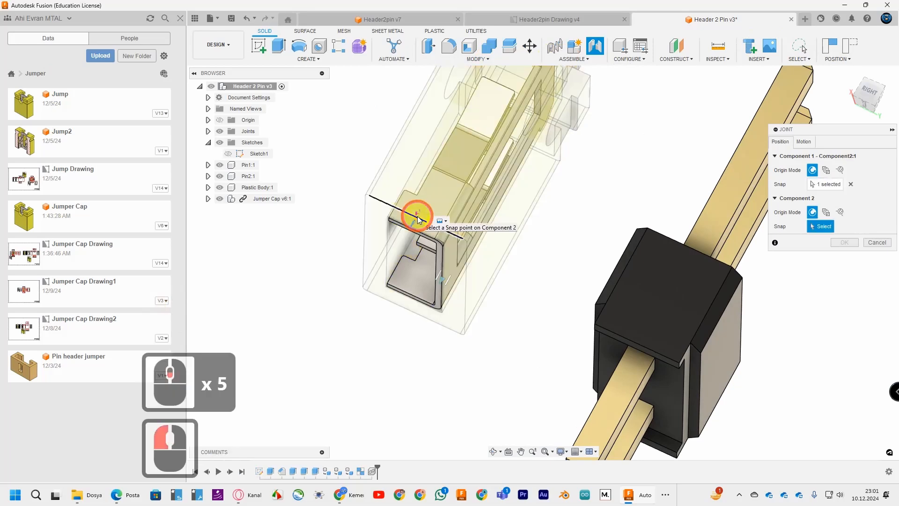
click(694, 252)
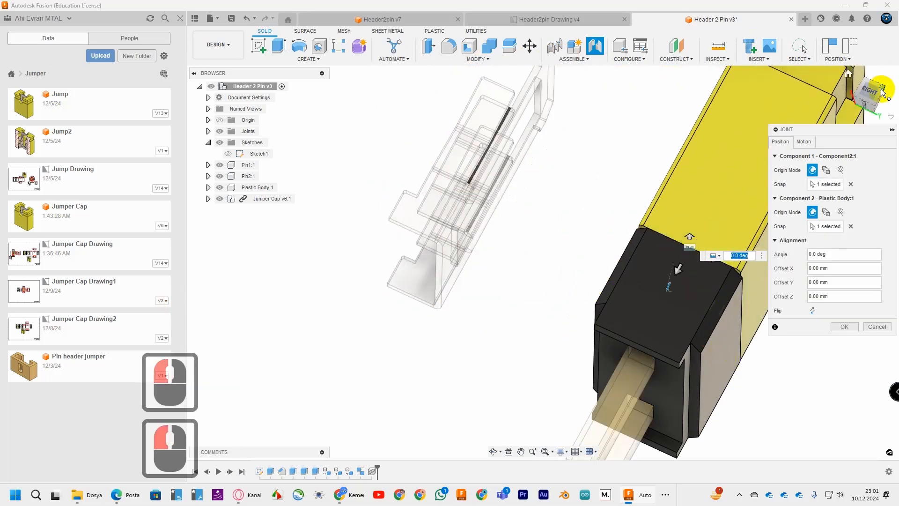
drag(882, 92, 850, 194)
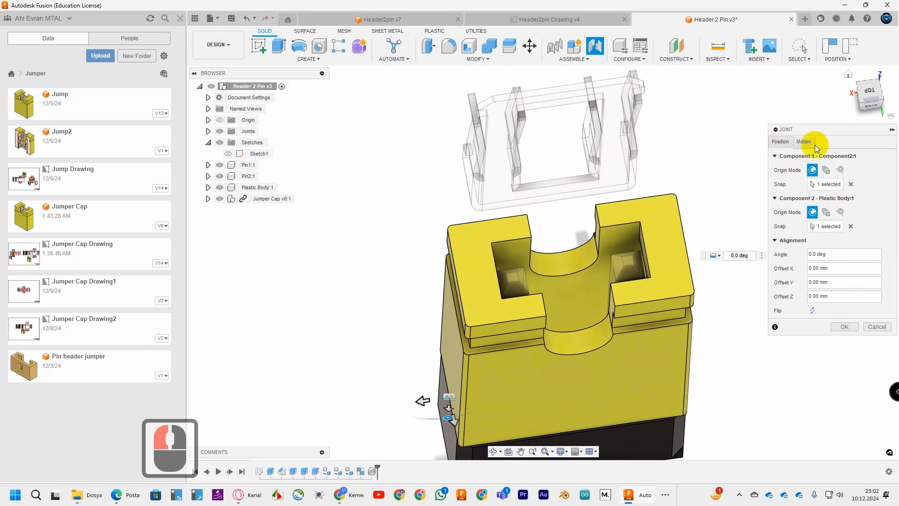
click(814, 142)
click(844, 186)
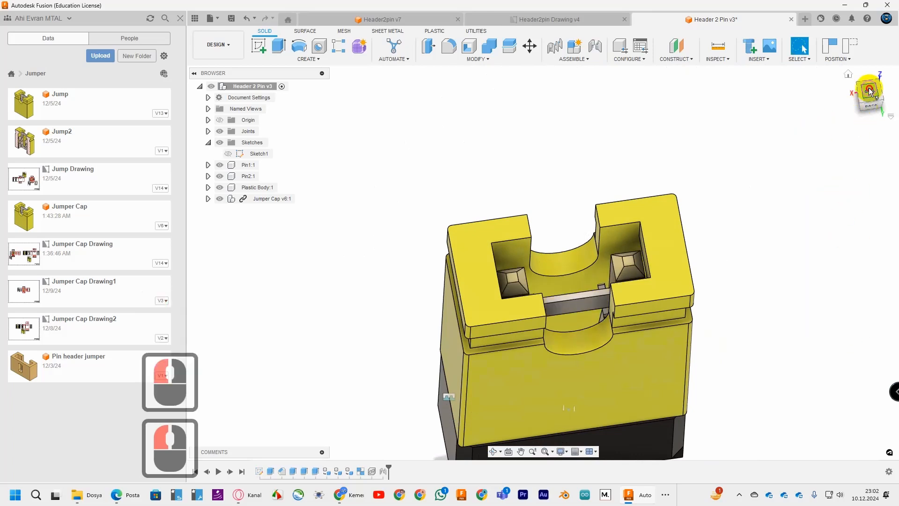
Check how the jumper cap sits on the header pins and hide the Jumper Cap component.
drag(870, 92, 142, 96)
scroll(624, 259, down, 7)
drag(869, 94, 848, 78)
click(220, 198)
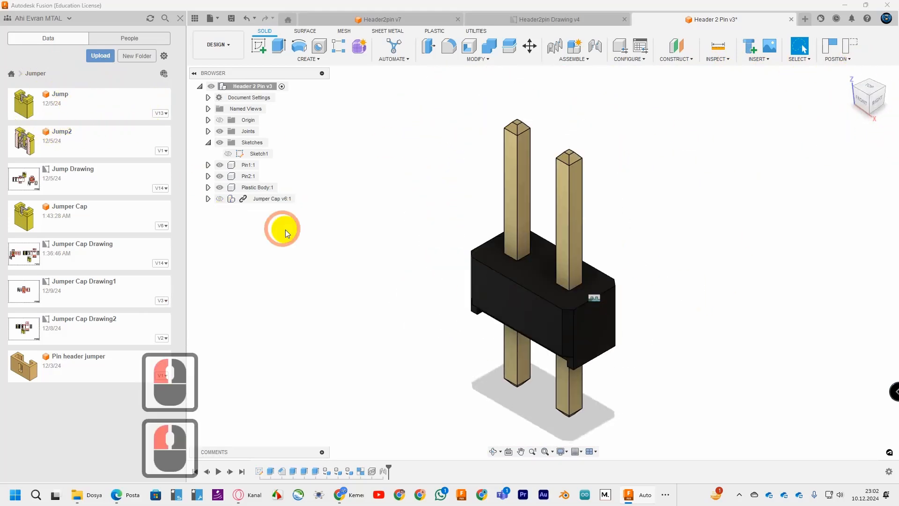
Start a component move of Pin1, Pin2 and Plastic Body with Create Copy enabled.
click(255, 166)
click(528, 45)
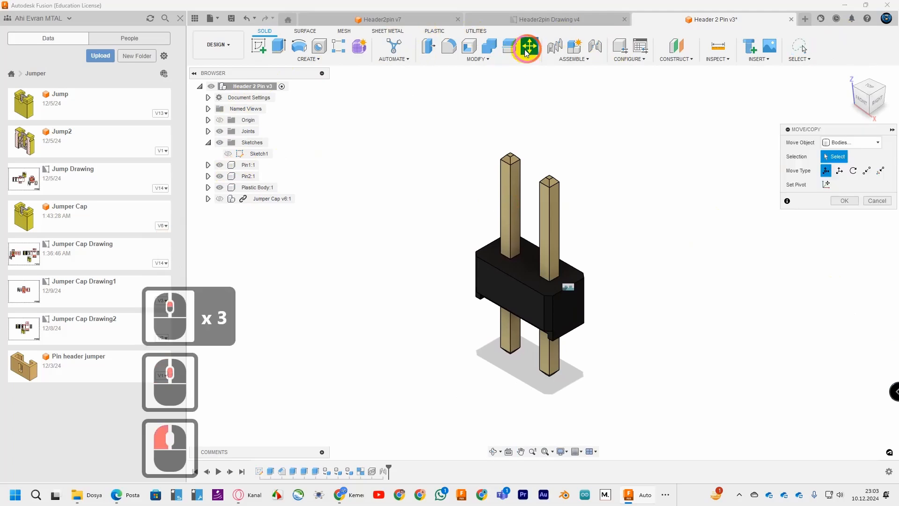
click(241, 165)
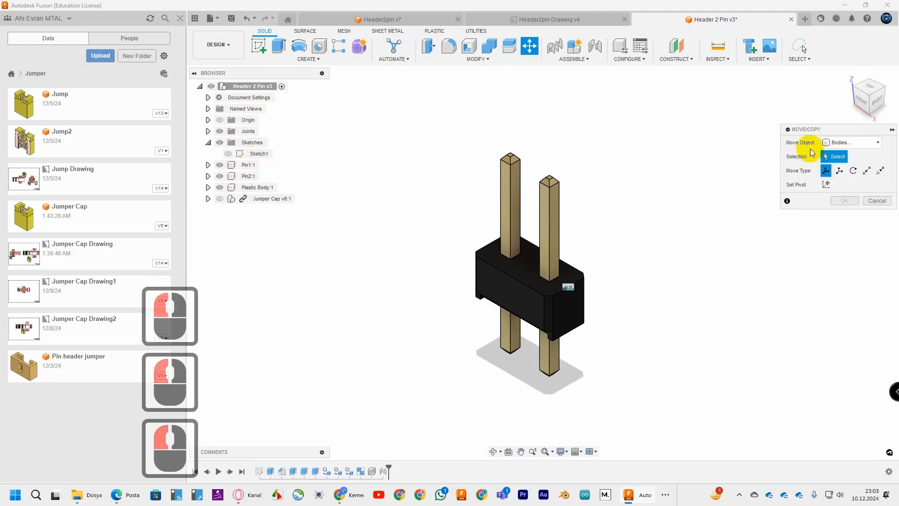
click(845, 155)
click(247, 164)
click(249, 176)
click(257, 187)
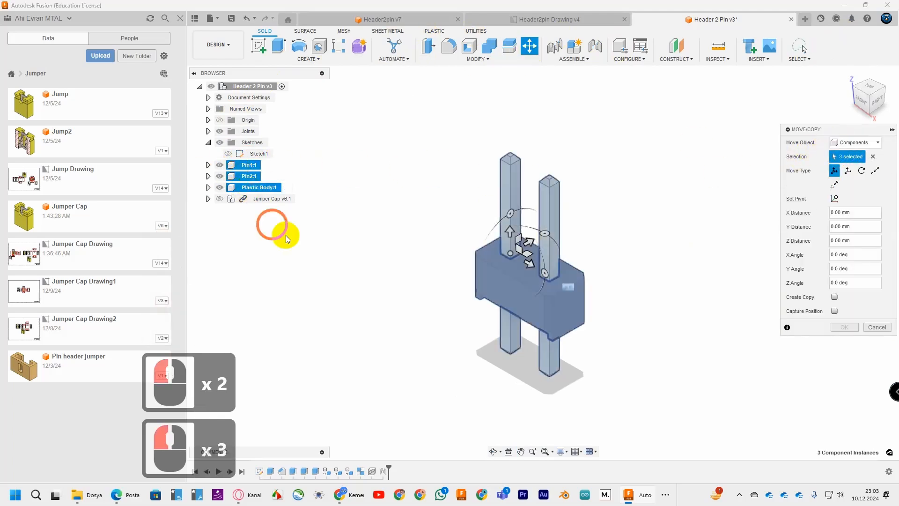
click(835, 297)
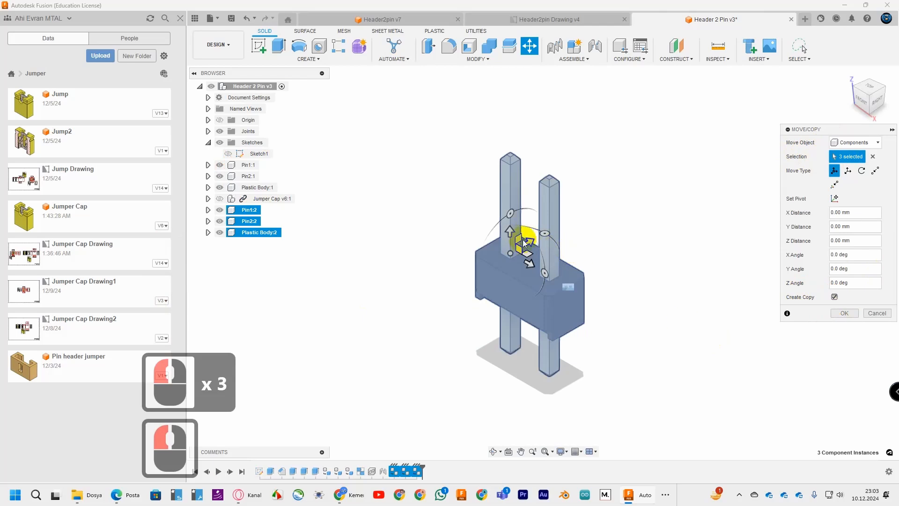
Offset the copied header components 2.54 mm in Y from the originals and finish the copy.
drag(524, 242, 581, 227)
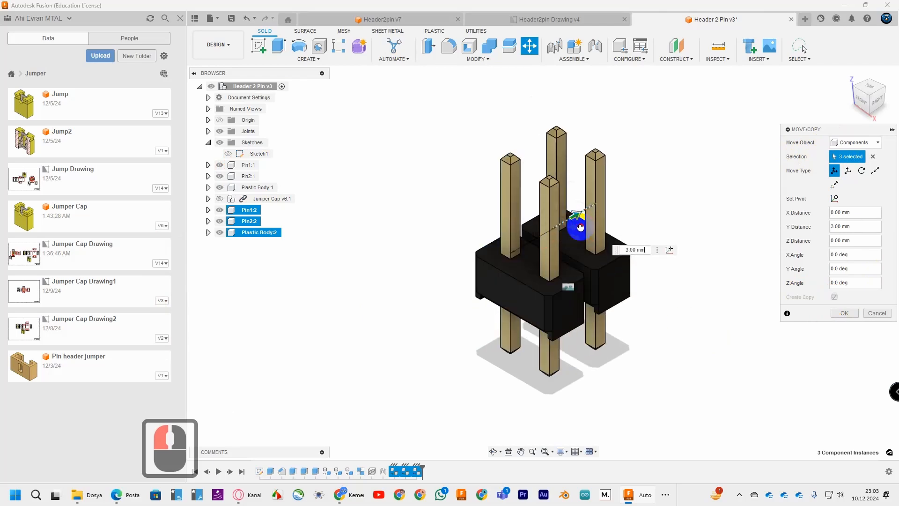
double_click(874, 88)
scroll(609, 259, up, 5)
click(636, 250)
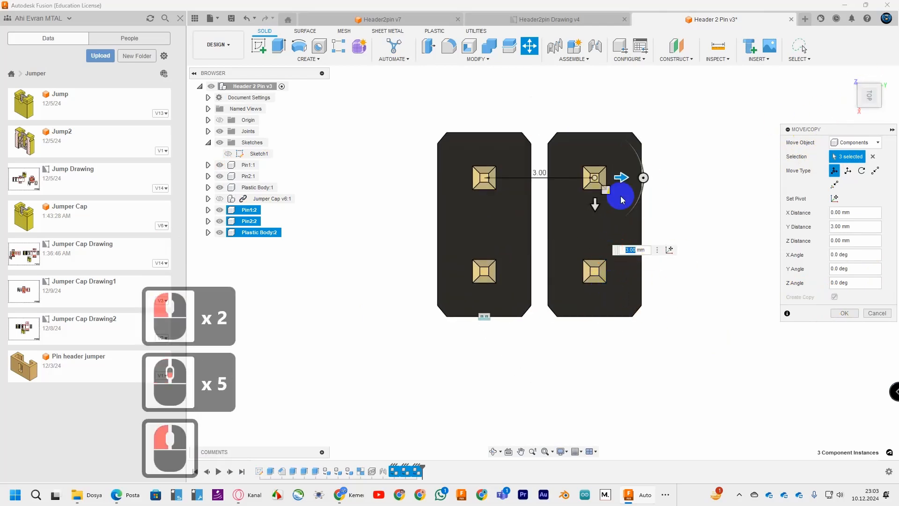
text(2,54)
scroll(510, 259, up, 10)
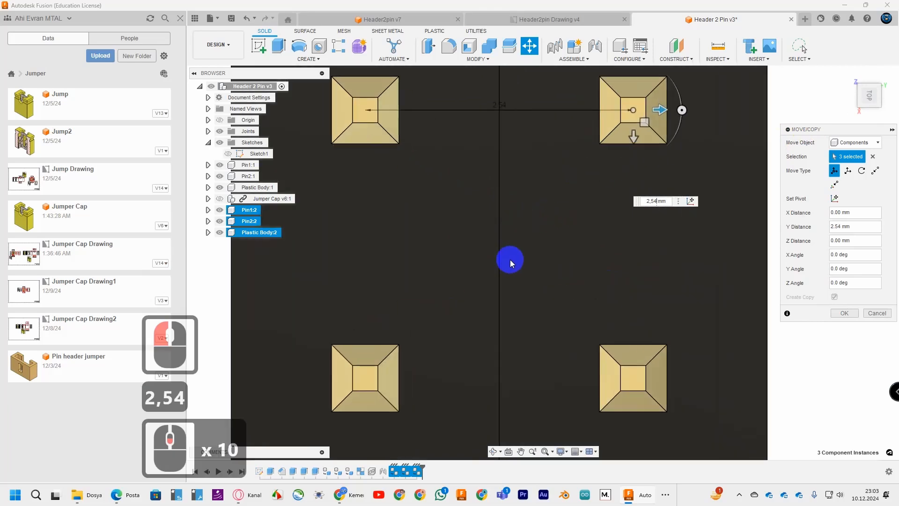
scroll(510, 259, down, 6)
click(849, 75)
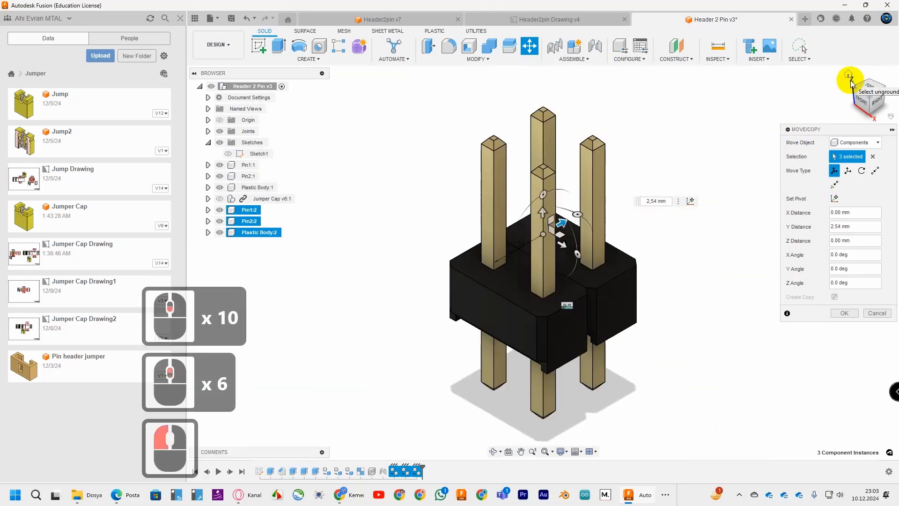
click(844, 313)
scroll(673, 251, down, 3)
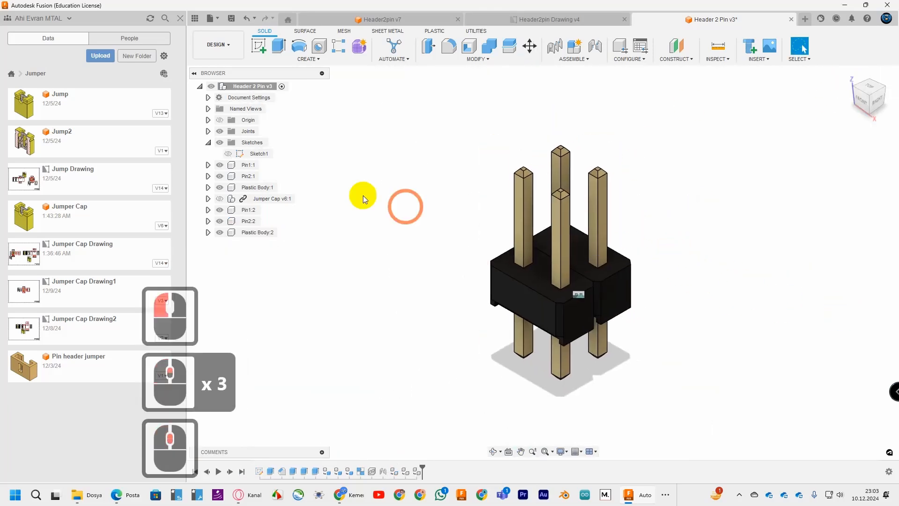
Show the Jumper Cap component again and check its clearance to the copied header.
click(219, 199)
drag(823, 100, 619, 110)
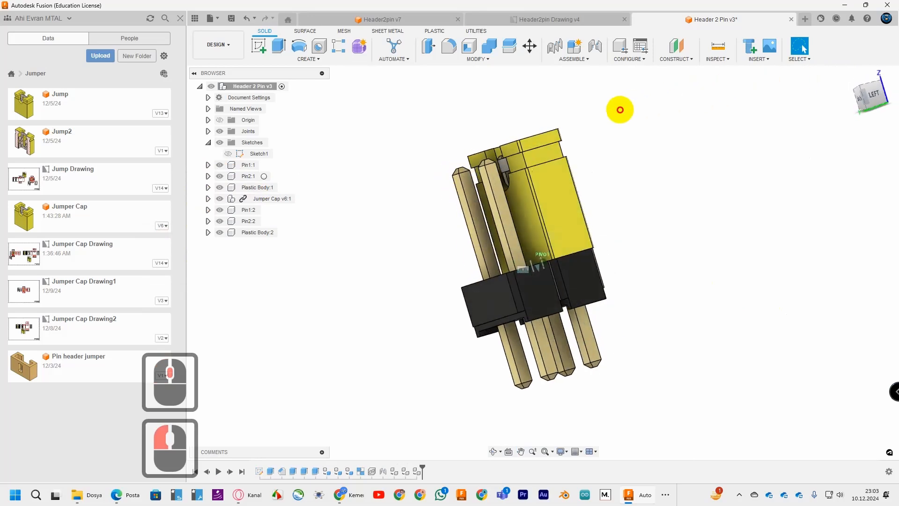
shift+middle_drag(620, 110, 809, 160)
Start a rectangular component pattern of the original Pin1, Pin2 and Plastic Body along the plastic body's short direction.
click(309, 57)
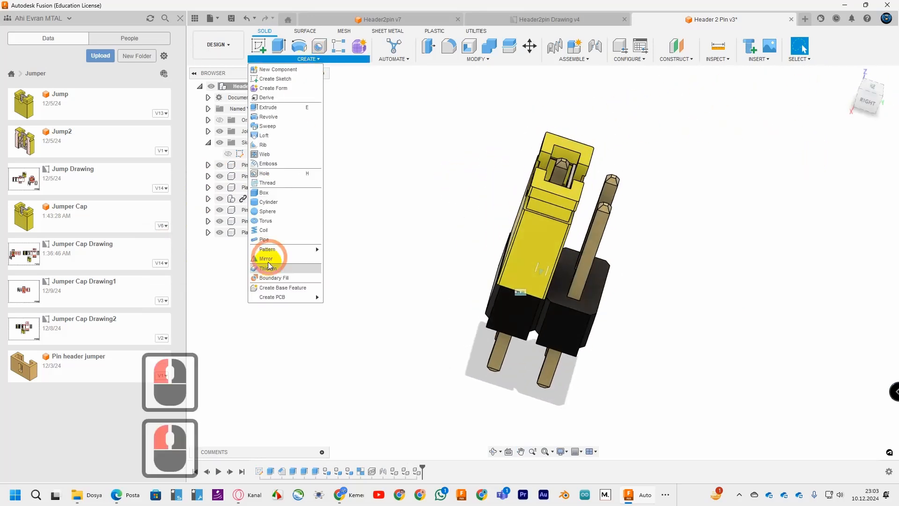
click(346, 249)
click(863, 156)
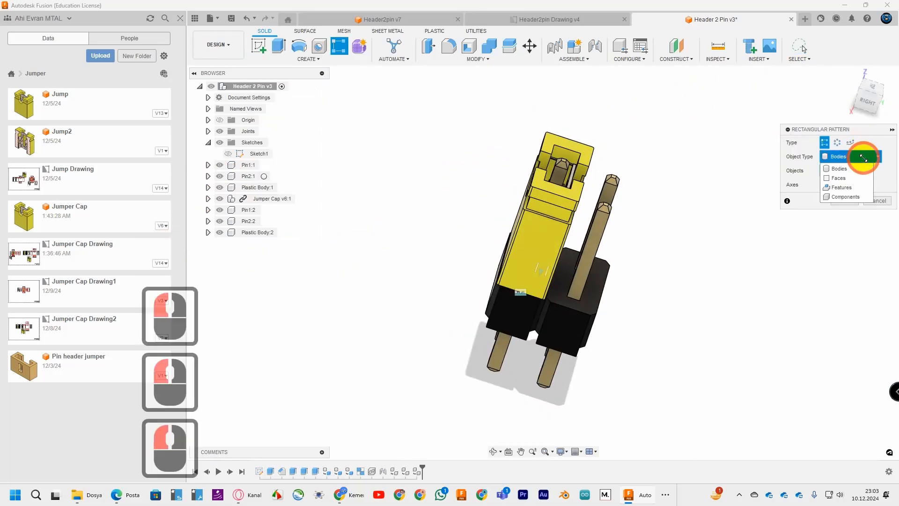
click(848, 197)
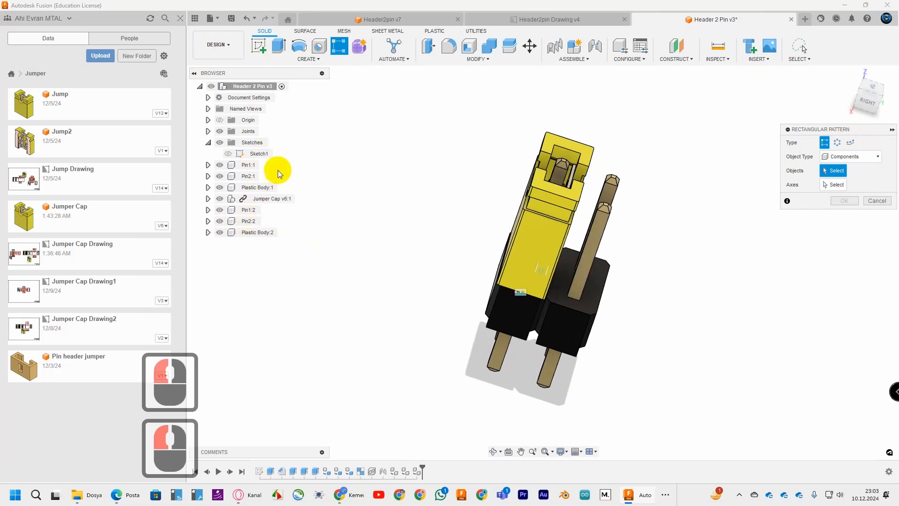
click(248, 165)
click(248, 177)
click(247, 188)
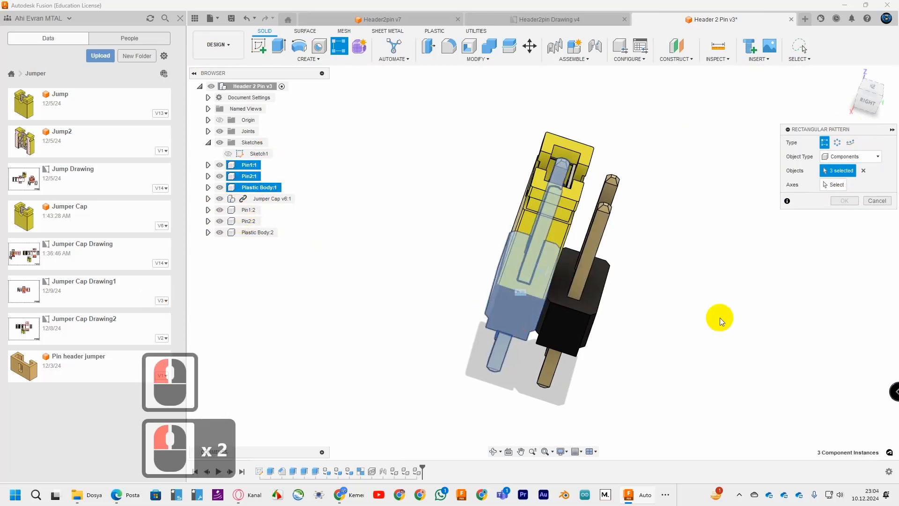
click(837, 185)
click(555, 323)
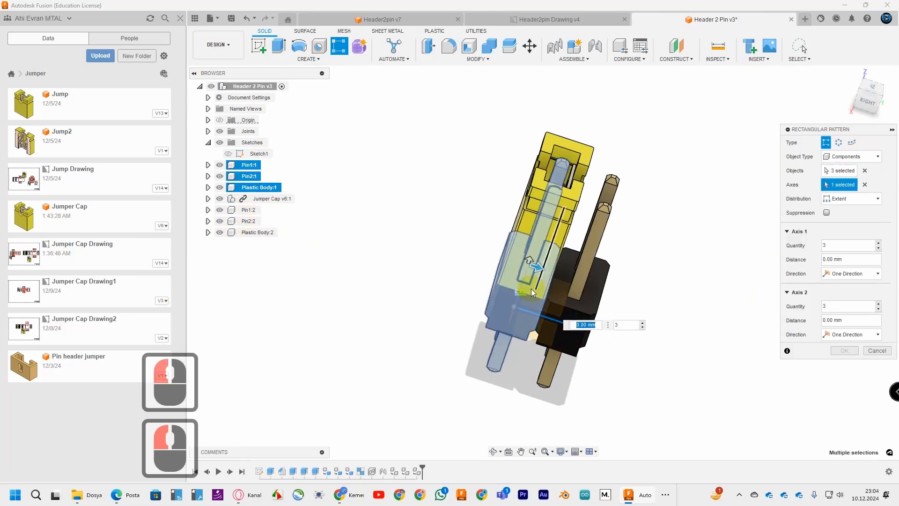
Set the pattern's distribution to Spacing with a distance of 2.54 mm along axis 1.
drag(558, 323, 750, 324)
click(848, 253)
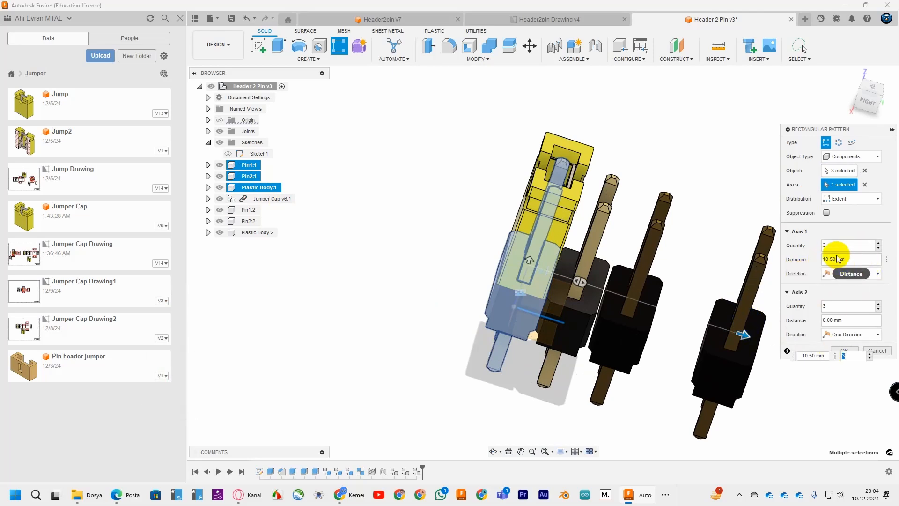
click(848, 199)
click(840, 220)
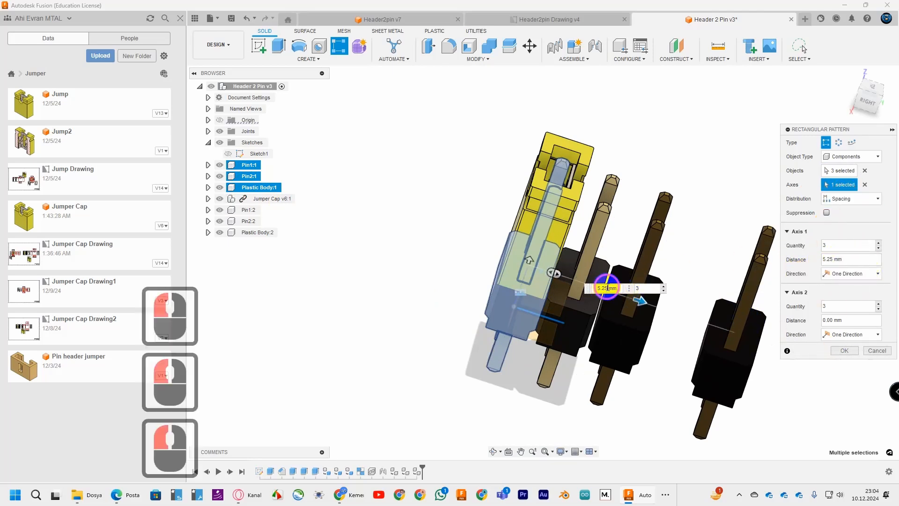
double_click(608, 288)
text(2,54)
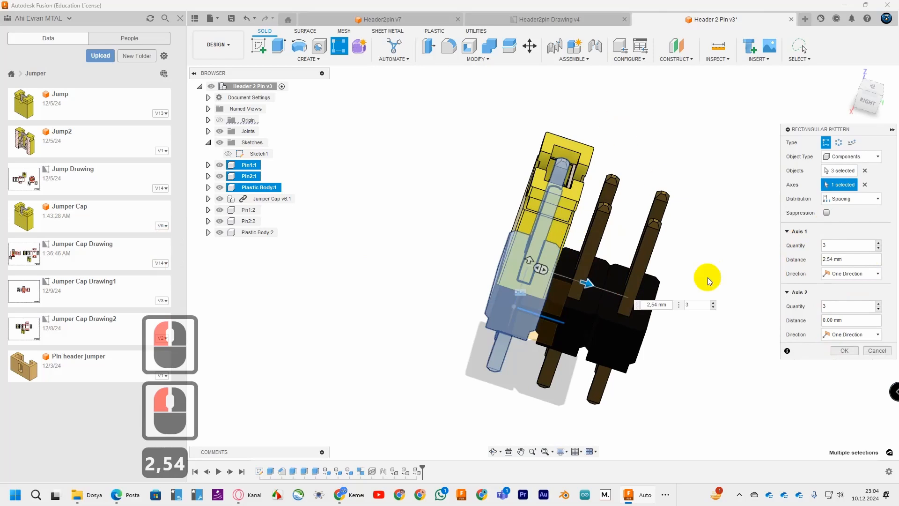
Set the pattern quantity to 1 along axis 2 and to 10 along axis 1.
click(873, 99)
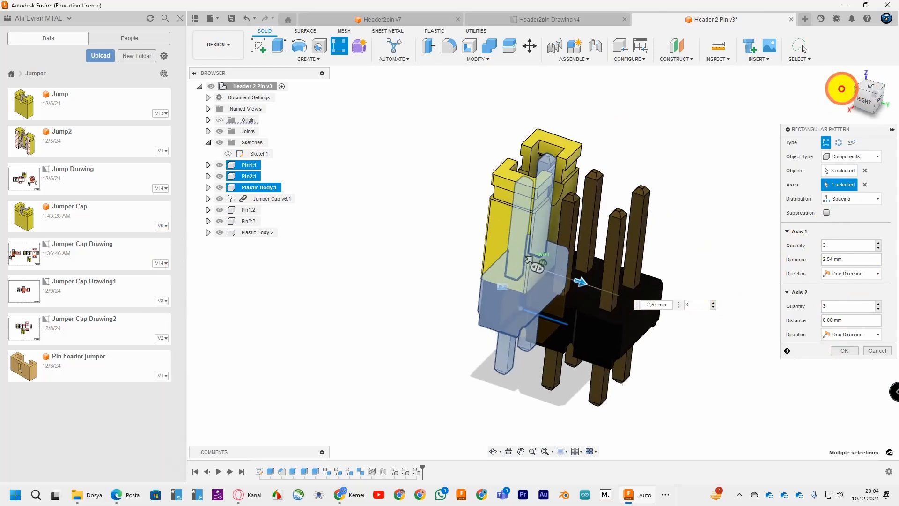
click(879, 309)
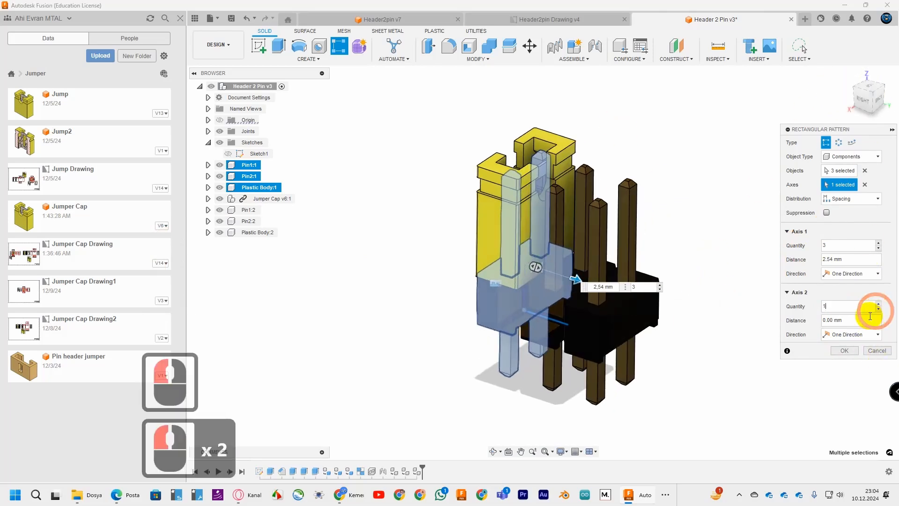
drag(662, 289, 705, 302)
click(704, 299)
click(704, 299)
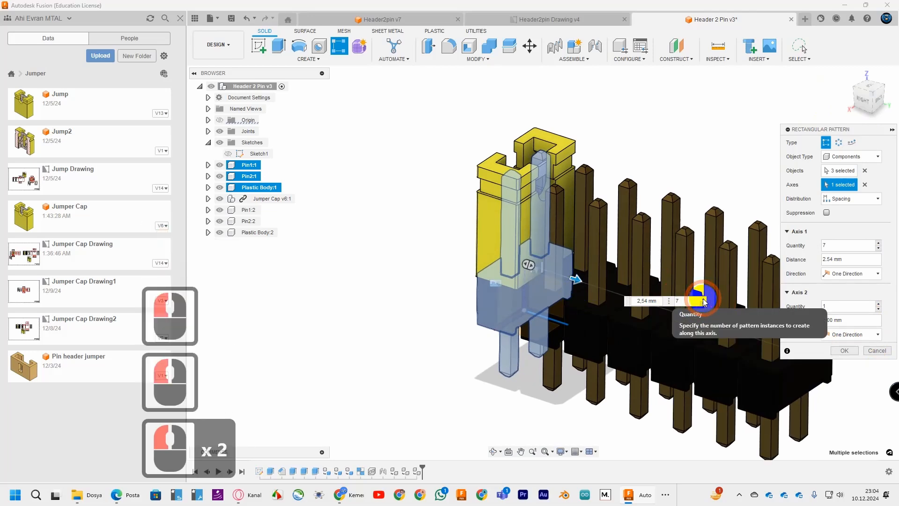
click(703, 299)
click(703, 299)
click(704, 299)
Check the pattern preview along the whole row and finish the rectangular pattern.
middle_drag(702, 297, 706, 63)
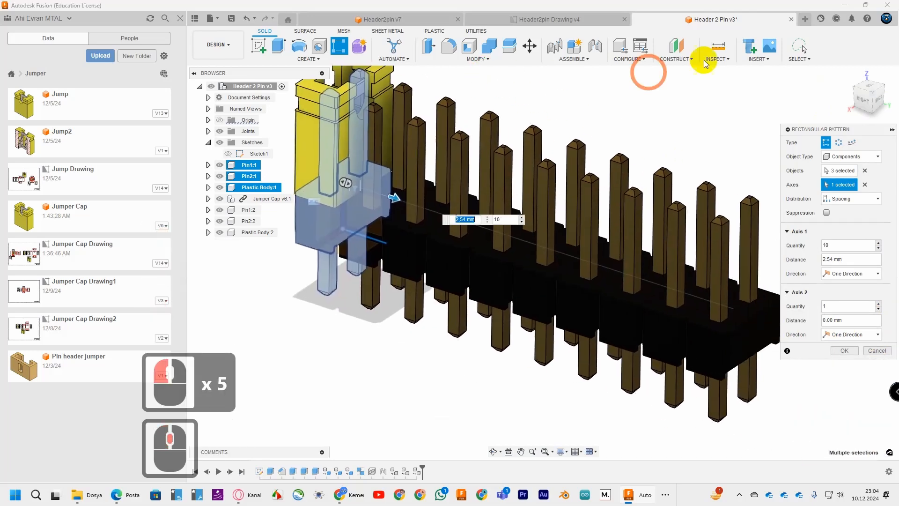
click(846, 76)
middle_drag(644, 304, 464, 305)
scroll(464, 305, down, 6)
middle_drag(617, 330, 645, 374)
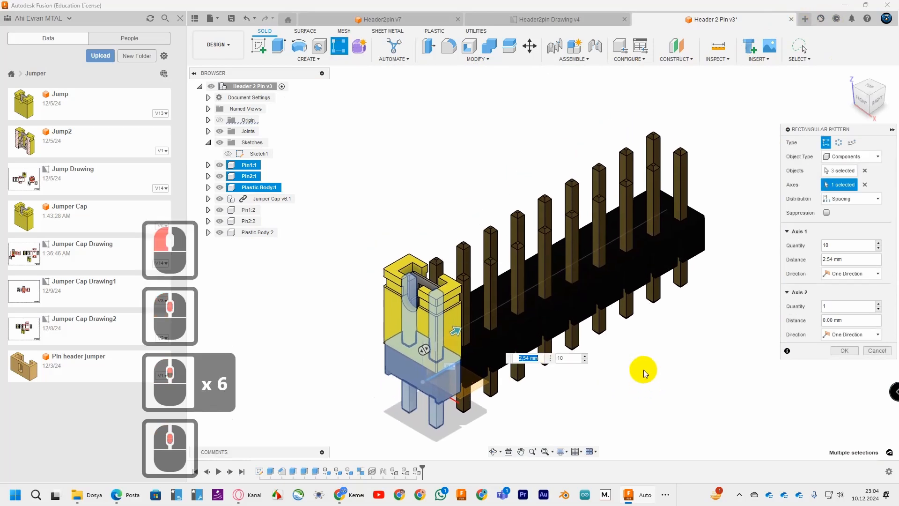
click(845, 350)
Return to the home view and save the design as a new version.
drag(867, 92, 829, 81)
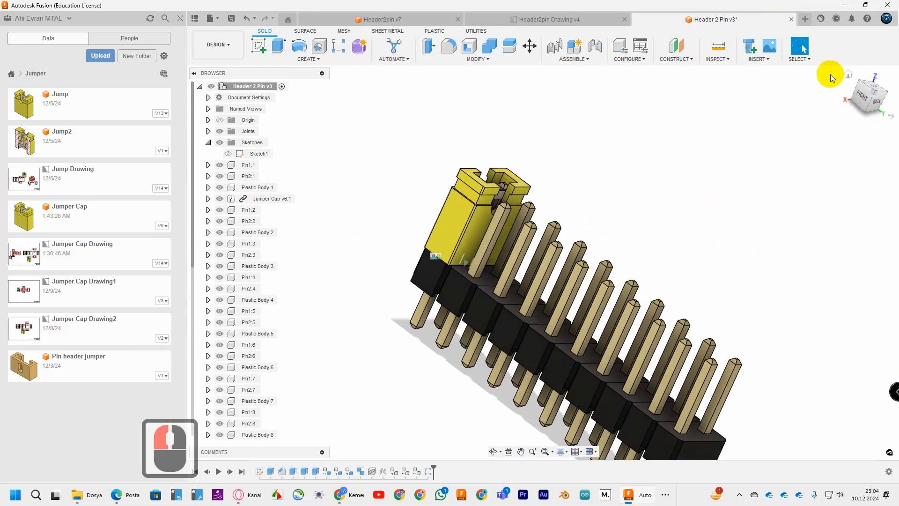
click(847, 74)
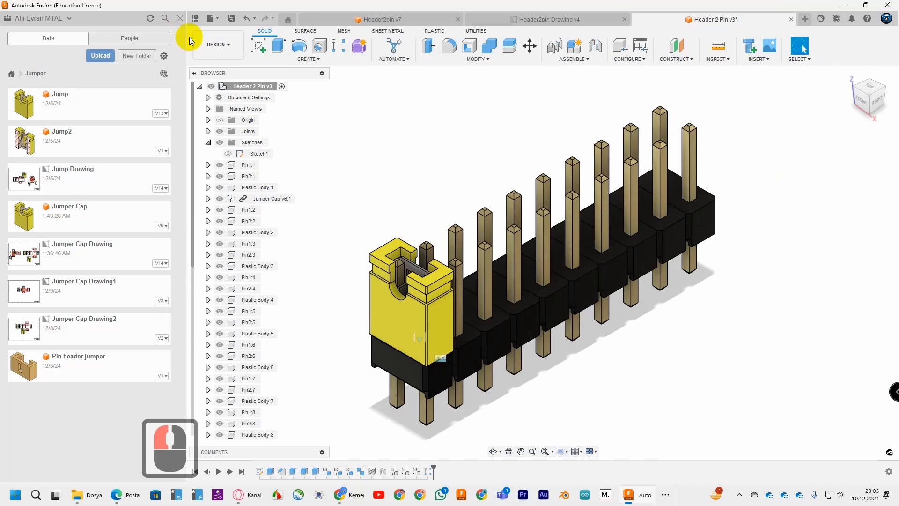
click(232, 20)
click(451, 268)
click(739, 130)
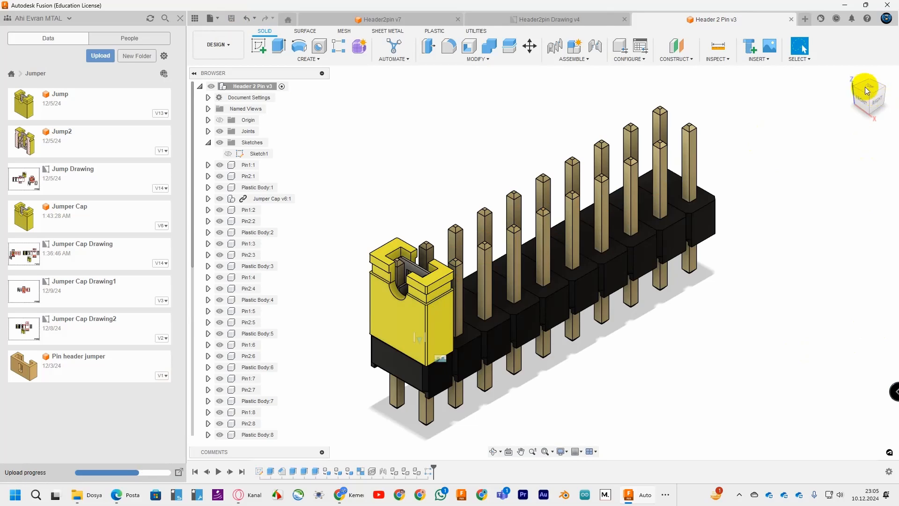
Create a midplane between the two opposite faces of Pin2:7, across the header's length direction.
click(872, 101)
mouse_move(872, 100)
mouse_down()
mouse_move(767, 96)
mouse_move(652, 117)
mouse_move(638, 156)
mouse_move(696, 175)
mouse_move(746, 170)
mouse_move(732, 132)
mouse_up()
click(852, 76)
scroll(548, 297, up, 5)
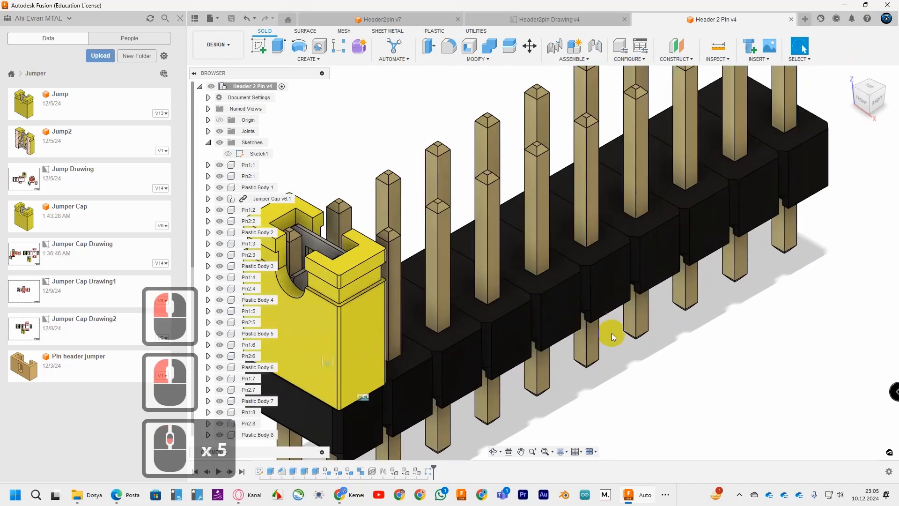
middle_drag(612, 331, 553, 377)
scroll(732, 187, down, 3)
click(677, 59)
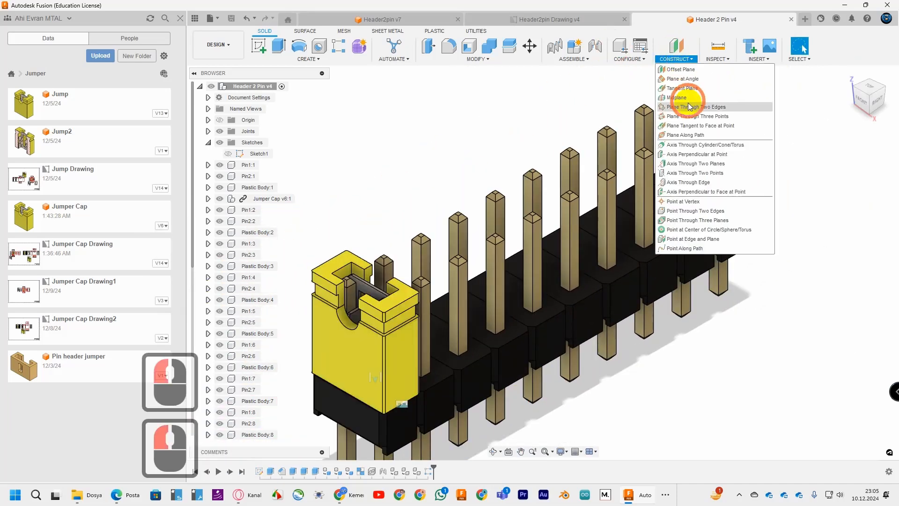
click(684, 95)
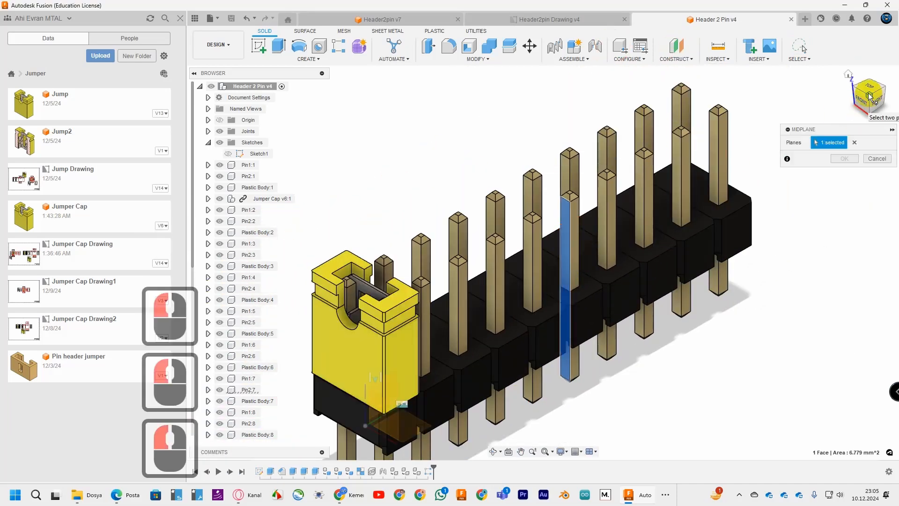
drag(870, 97, 752, 140)
scroll(526, 227, up, 5)
click(530, 217)
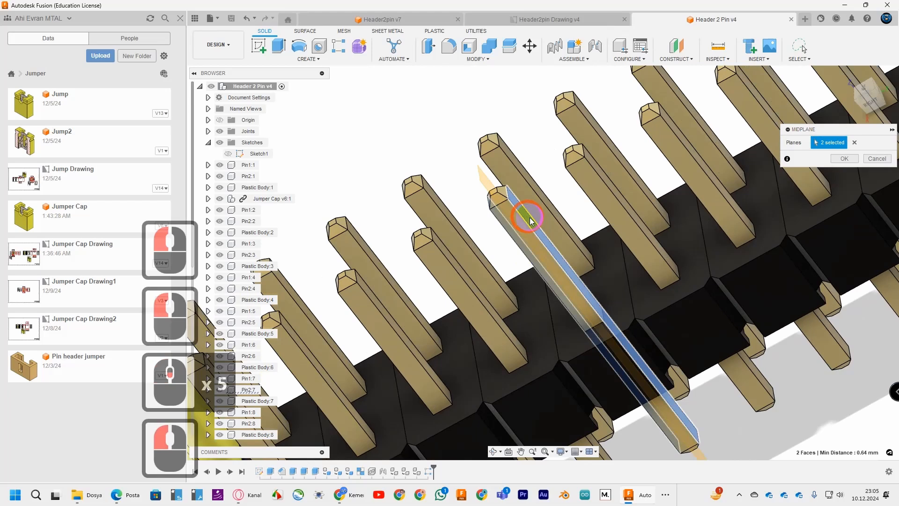
click(844, 158)
Create a second midplane between the matching opposite faces of the neighbouring pin, Pin2:8.
click(677, 56)
click(684, 95)
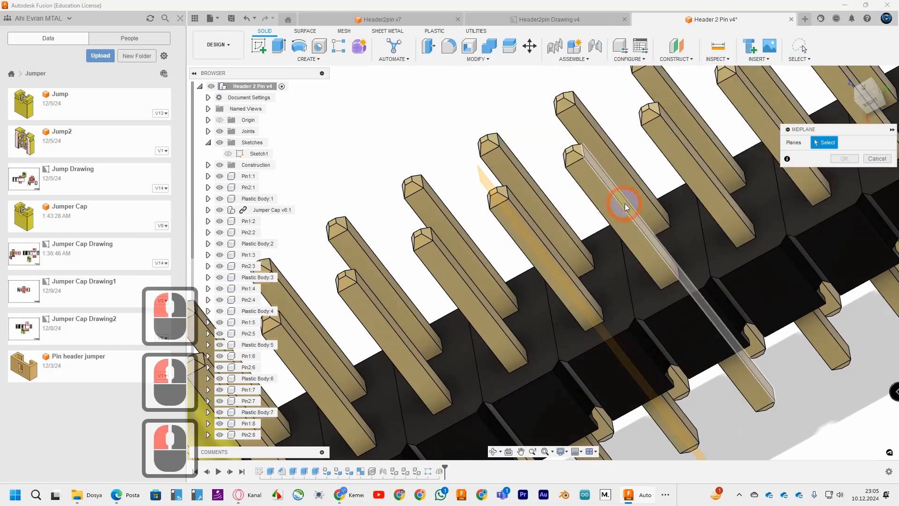
click(625, 203)
drag(880, 89, 633, 177)
click(727, 184)
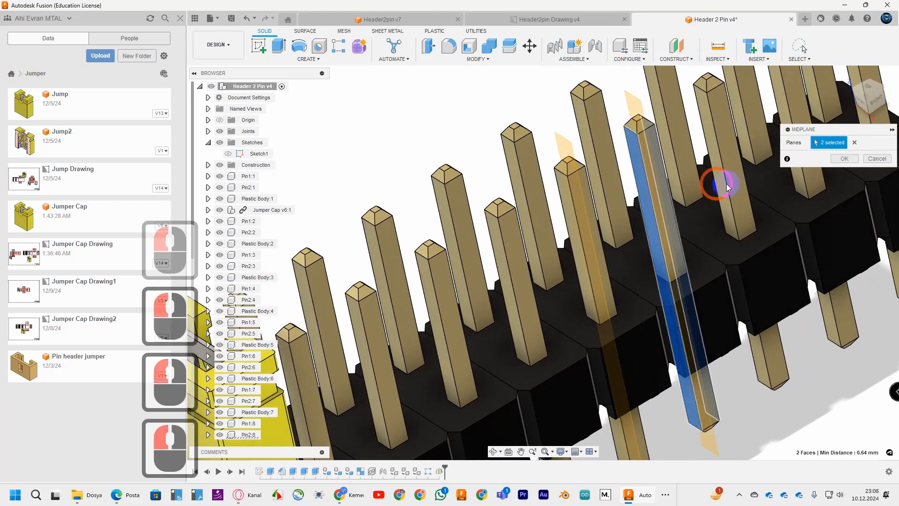
click(844, 161)
Measure the distance between the midplanes of the two adjacent pins in the same row.
click(718, 45)
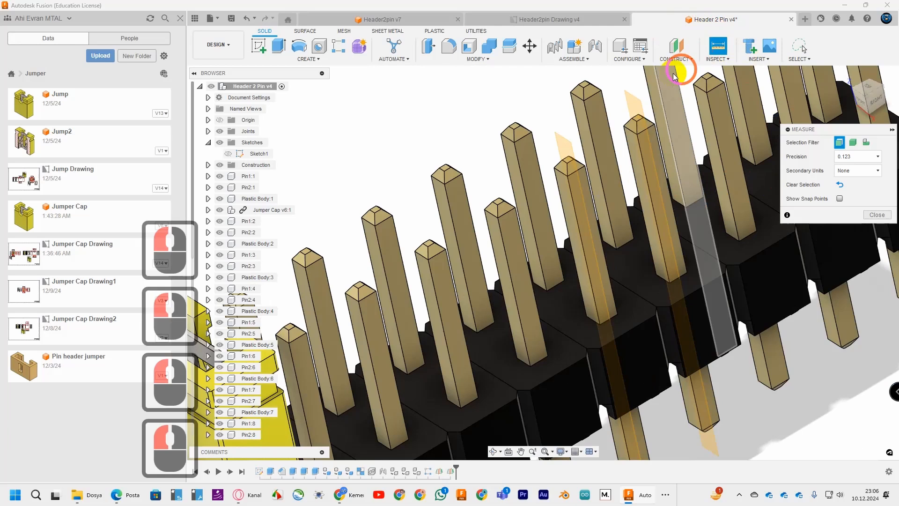
click(633, 104)
click(569, 146)
scroll(733, 314, down, 3)
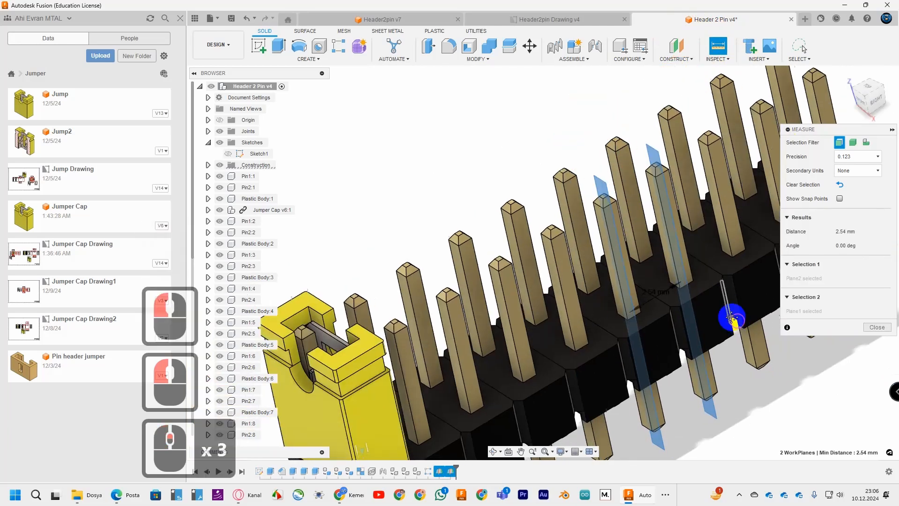
middle_drag(734, 315, 680, 243)
mouse_move(867, 102)
mouse_down()
mouse_move(822, 82)
mouse_move(825, 99)
mouse_move(878, 90)
mouse_move(861, 97)
mouse_up()
scroll(625, 240, up, 15)
scroll(658, 256, up, 6)
scroll(638, 312, up, 9)
middle_drag(638, 313, 601, 236)
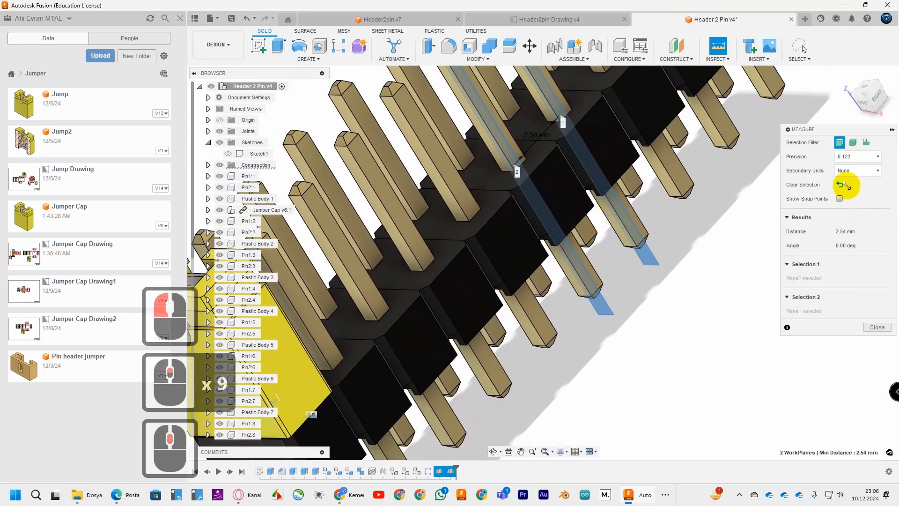
Clear the measurement, measure the two adjacent midplanes again and examine the pin spacing from the right side.
click(843, 185)
click(720, 249)
click(613, 295)
click(648, 257)
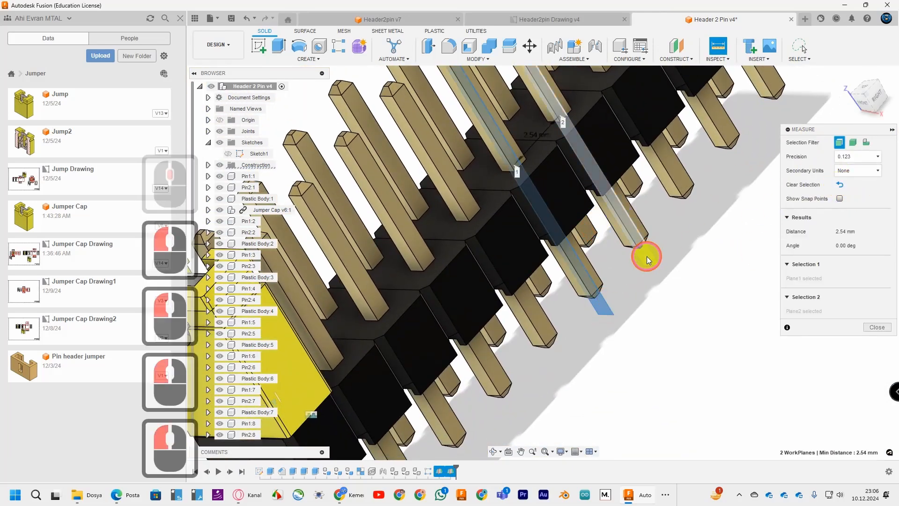
scroll(536, 137, up, 7)
scroll(536, 137, down, 2)
click(866, 100)
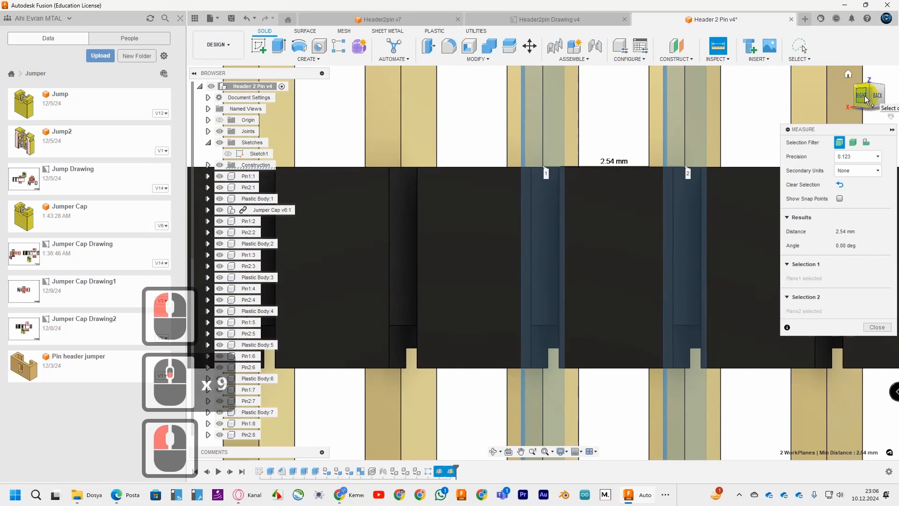
click(865, 96)
scroll(657, 150, down, 8)
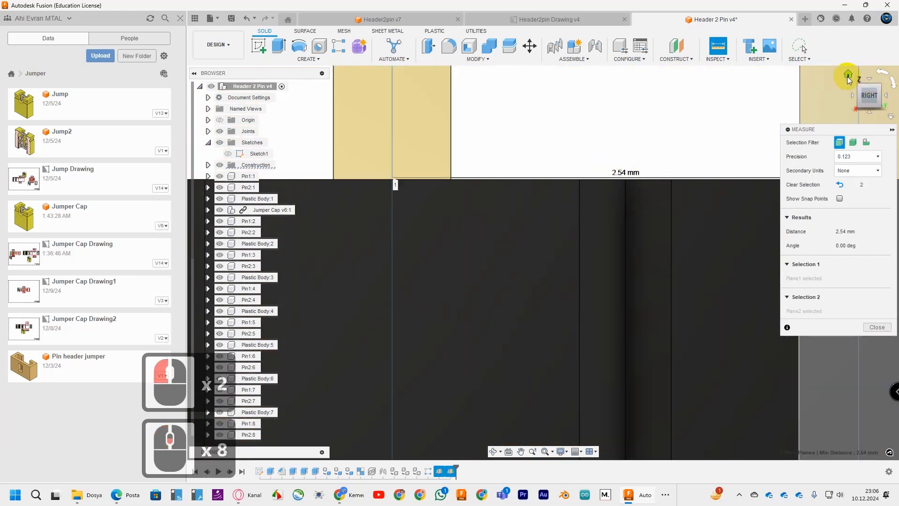
click(848, 74)
scroll(585, 316, up, 4)
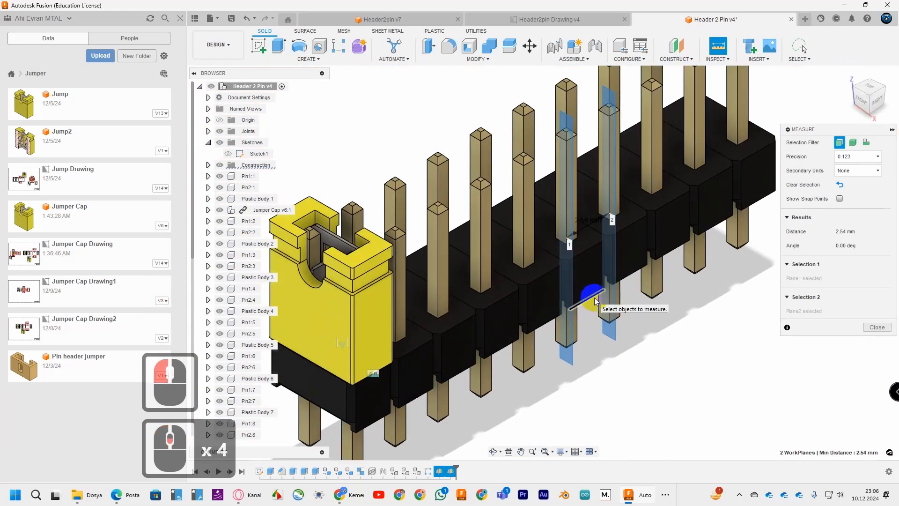
Create a midplane between two opposite side faces of Pin2:6, parallel to the header's length.
click(677, 59)
click(673, 82)
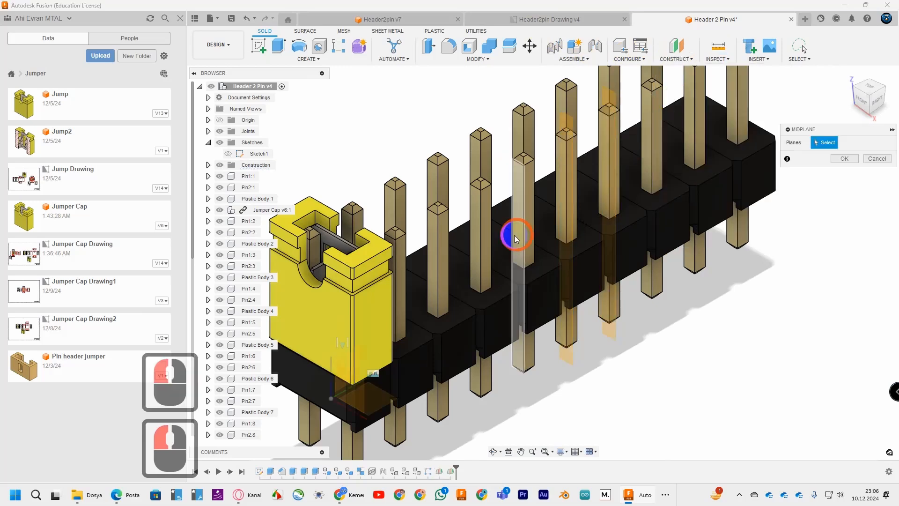
click(525, 228)
click(867, 89)
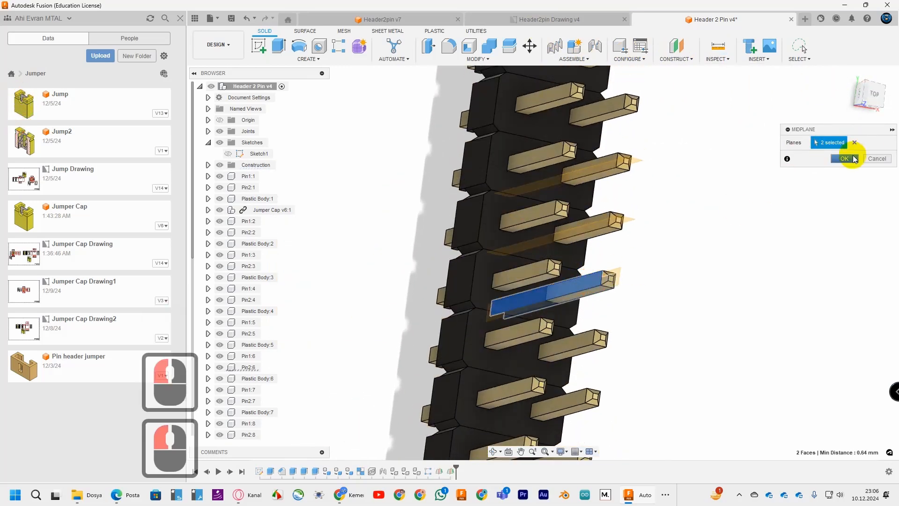
click(844, 159)
Create a matching midplane between two opposite side faces of Pin1:6 in the other row.
click(677, 60)
click(679, 86)
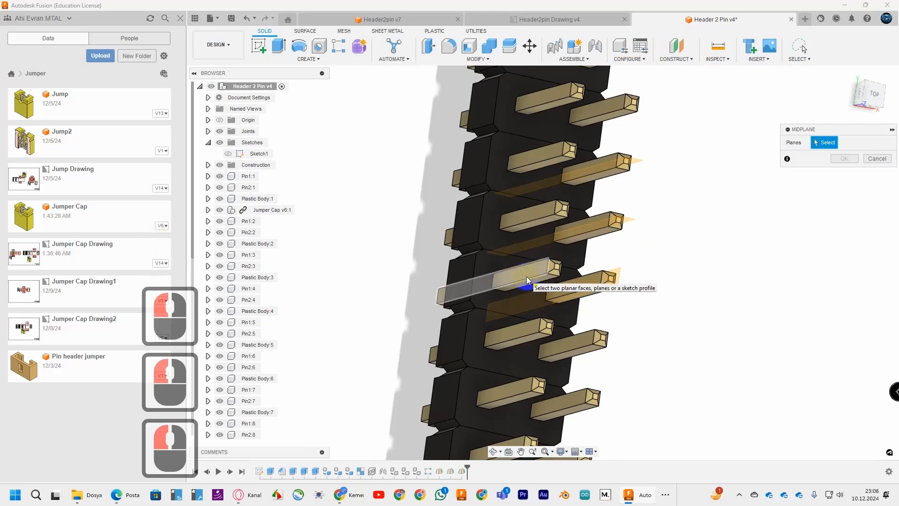
click(882, 79)
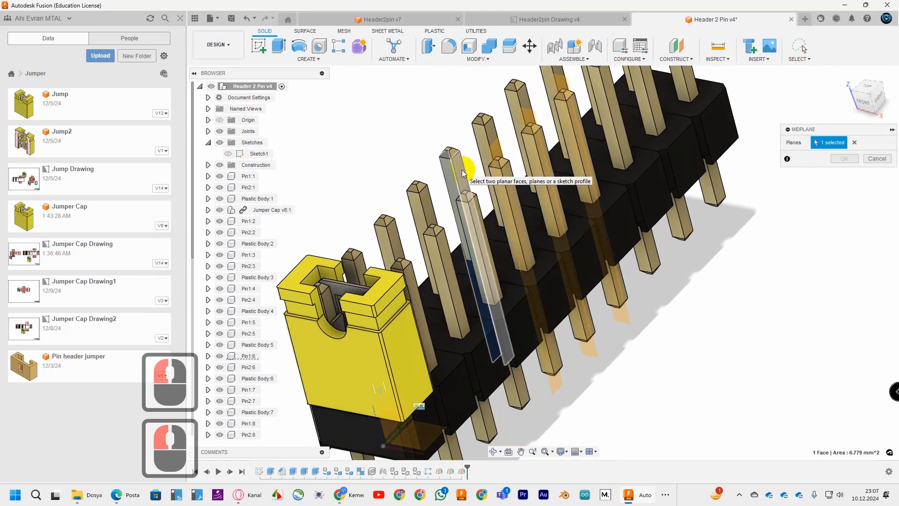
click(466, 178)
click(840, 159)
Measure the distance between the midplanes of Pin1:6 and Pin2:6 across the two rows.
click(711, 48)
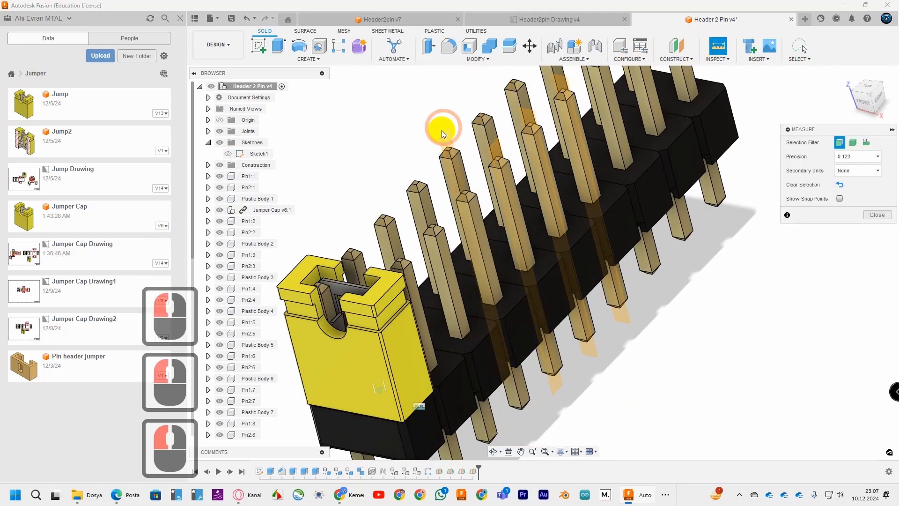
click(442, 130)
click(493, 153)
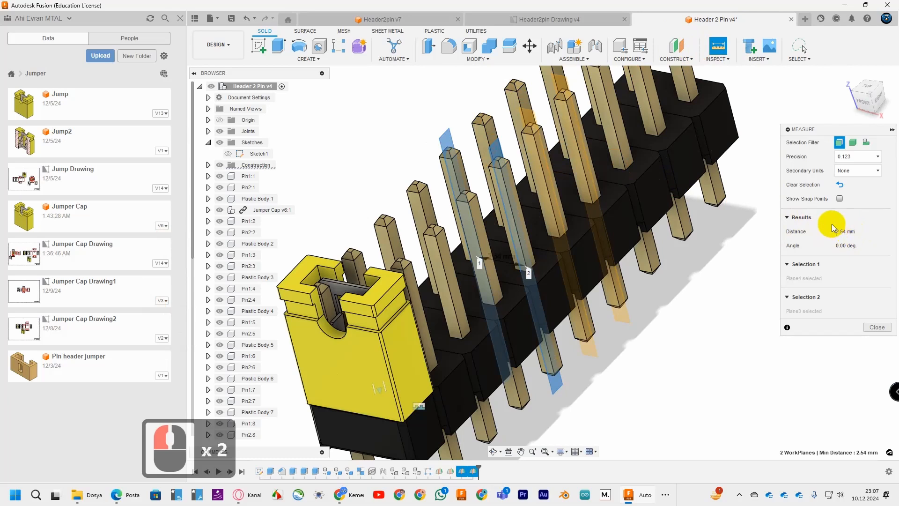
scroll(520, 257, up, 20)
scroll(538, 272, down, 20)
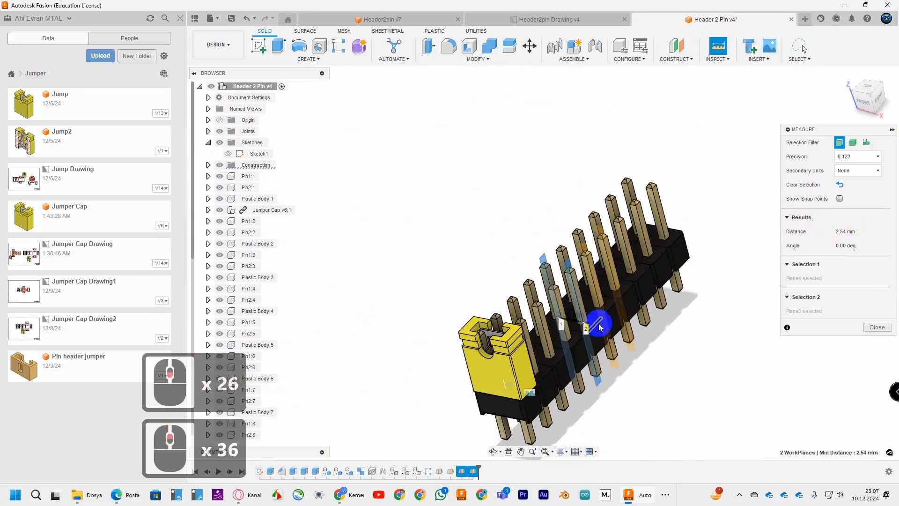
click(875, 327)
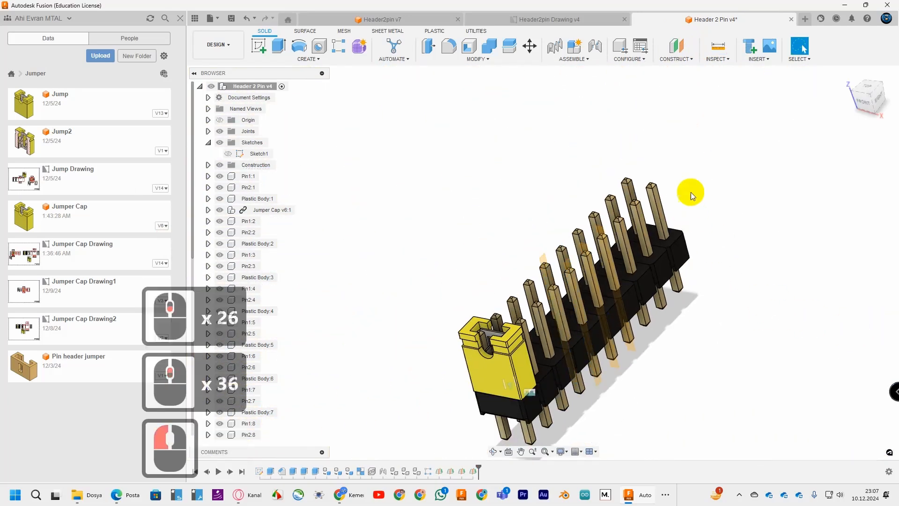
Insert a second Jumper Cap beyond the header's far end, placed with a Z distance of 2 mm.
drag(236, 210, 401, 212)
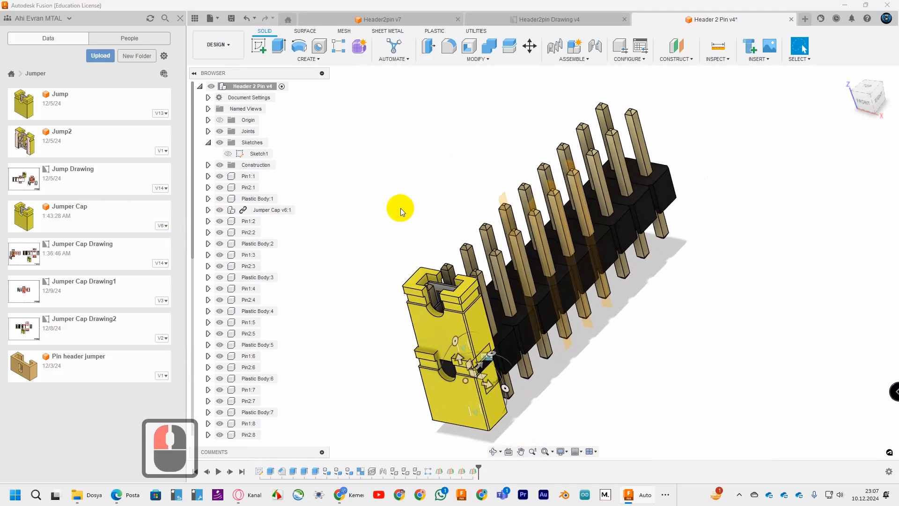
drag(481, 364, 709, 65)
drag(874, 94, 850, 75)
click(850, 76)
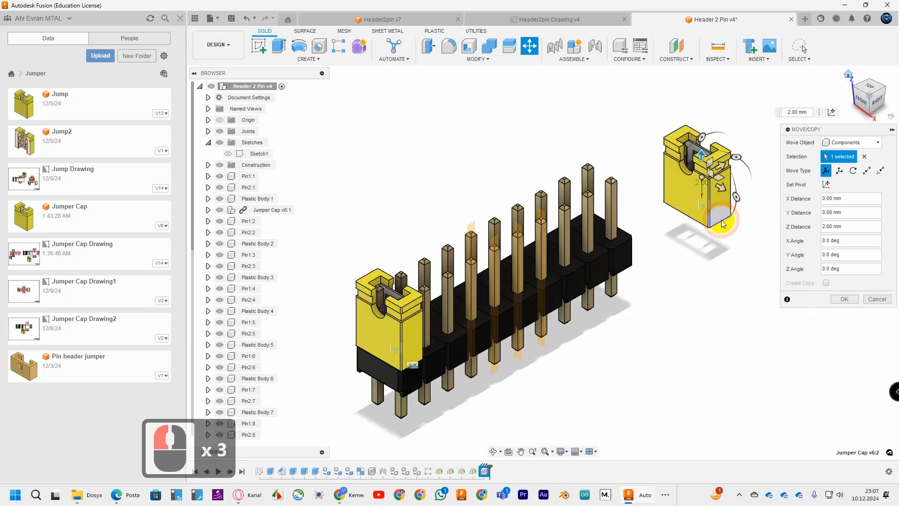
click(845, 299)
Joint the second Jumper Cap's lower edge to Plastic Body:11 at the header's far end and inspect its fit over the pins.
click(595, 46)
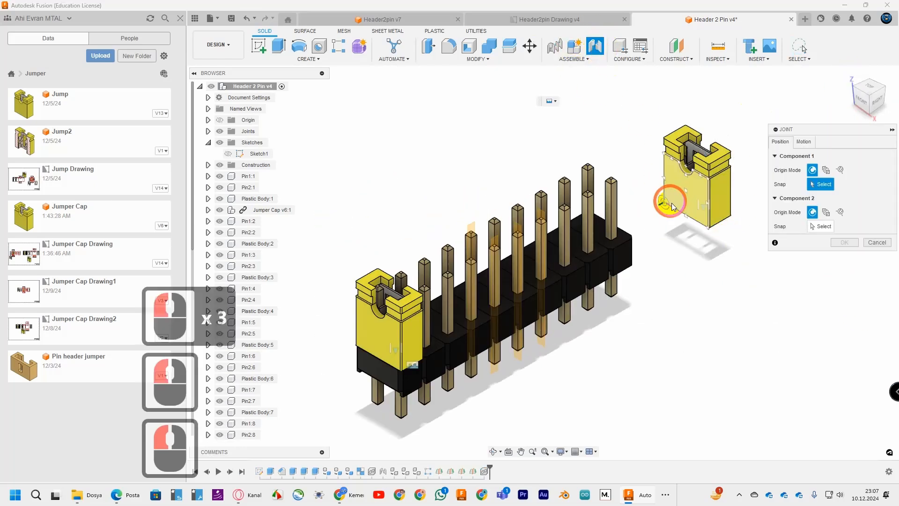
click(724, 221)
click(626, 245)
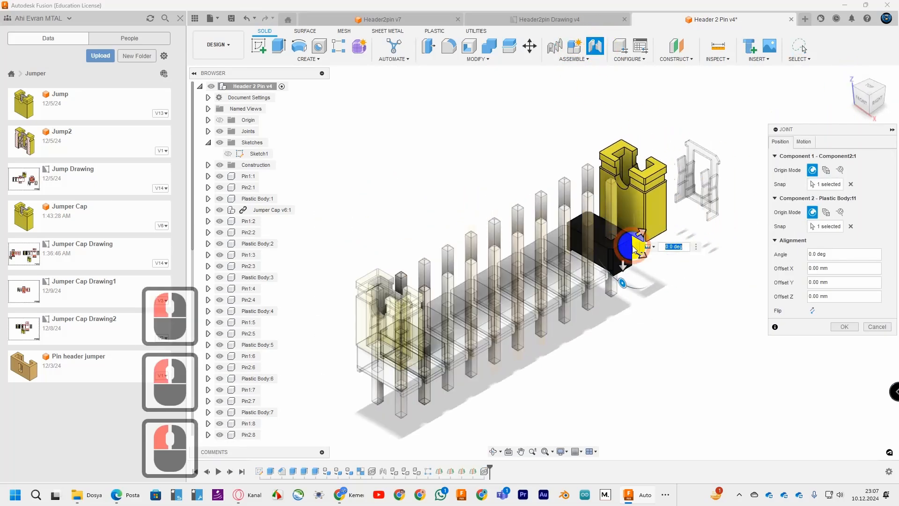
click(839, 328)
scroll(421, 235, up, 3)
drag(872, 95, 863, 131)
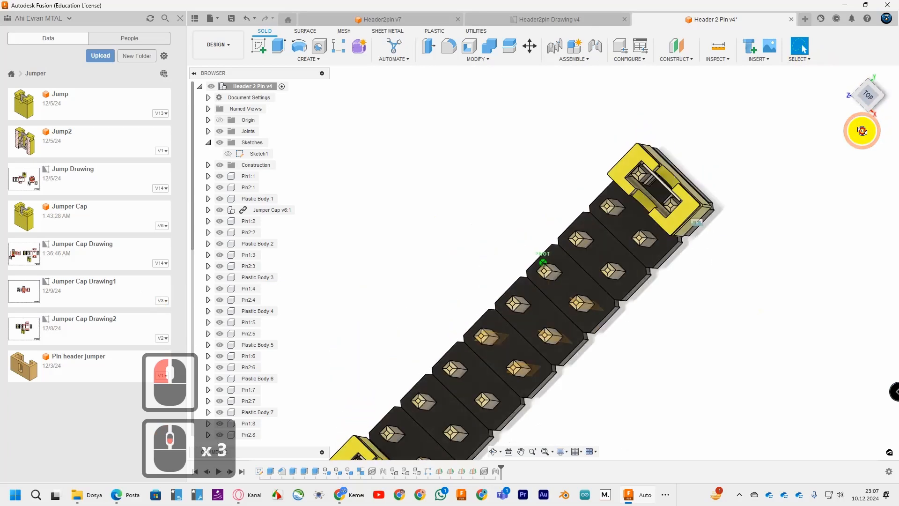
scroll(682, 167, up, 12)
drag(869, 93, 885, 83)
scroll(799, 181, down, 12)
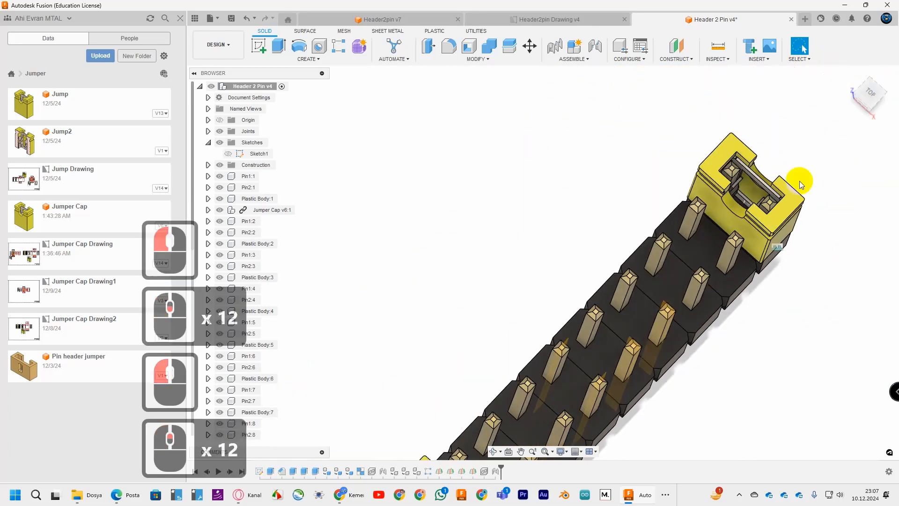
Hide Component2:1 of Jumper Cap v6:1 to expose the contact inside the cap.
click(848, 72)
click(861, 102)
scroll(532, 252, up, 3)
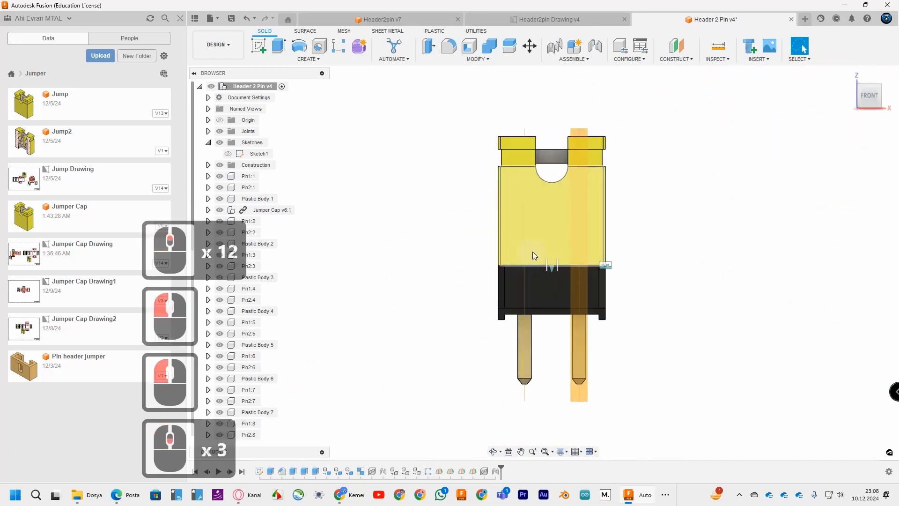
click(209, 143)
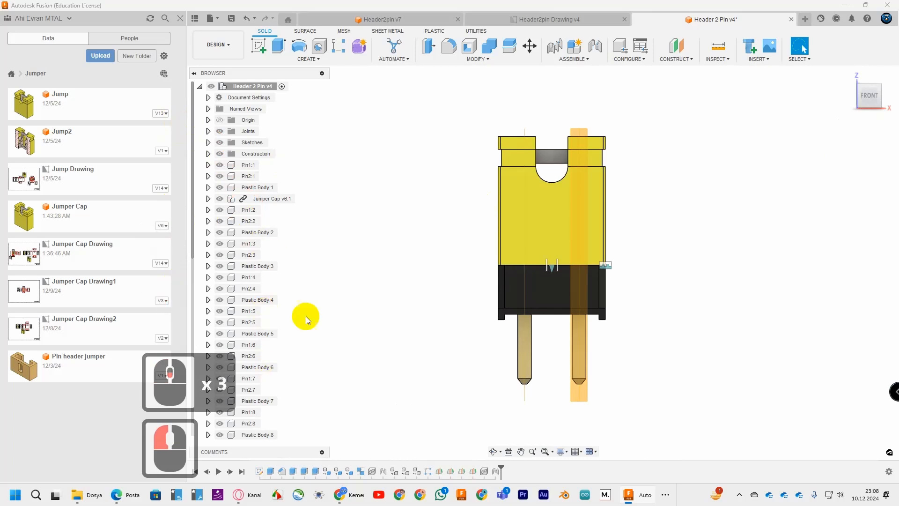
scroll(303, 328, up, 3)
scroll(303, 329, down, 3)
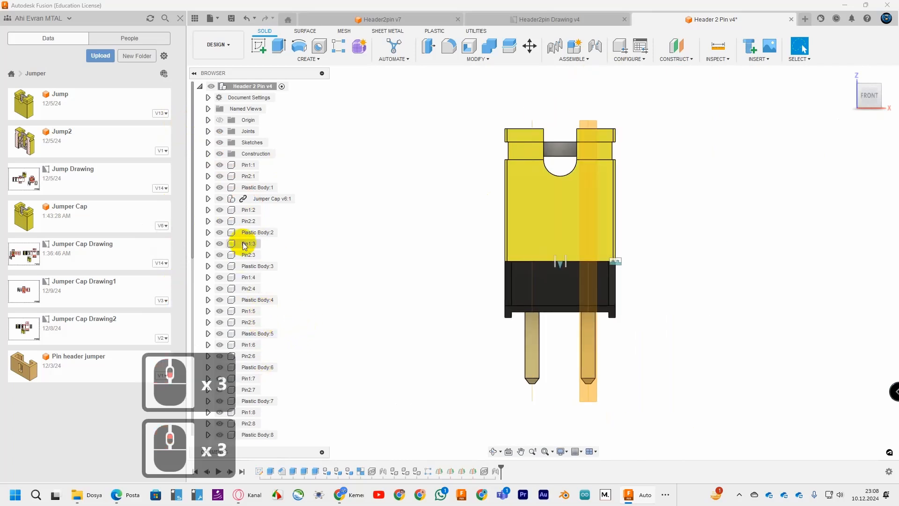
click(208, 199)
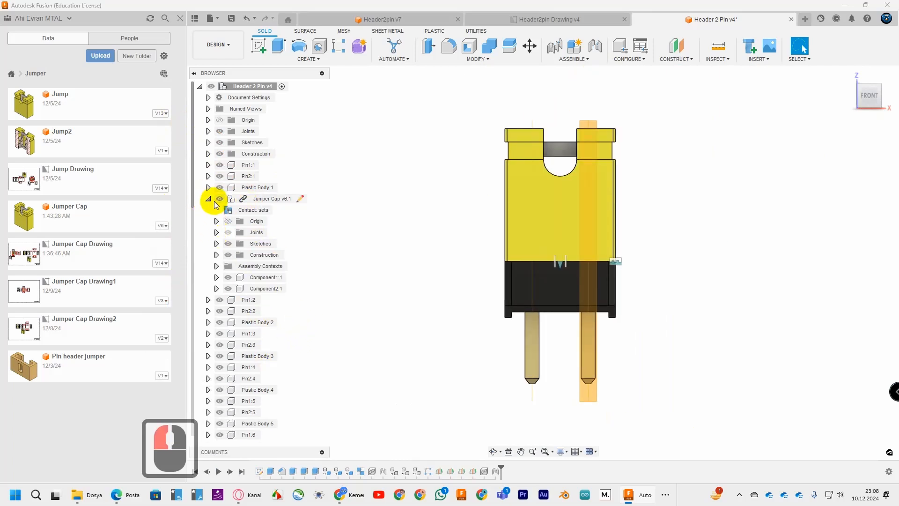
click(228, 288)
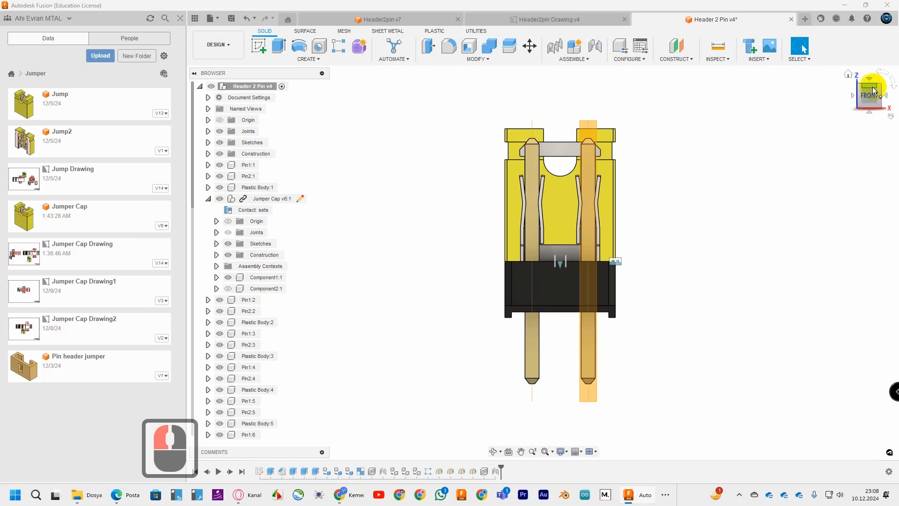
Inspect the exposed contact's fit around the pins from several angles and show Component2:1 of Jumper Cap v6:1 again.
drag(874, 92, 809, 125)
scroll(420, 398, up, 3)
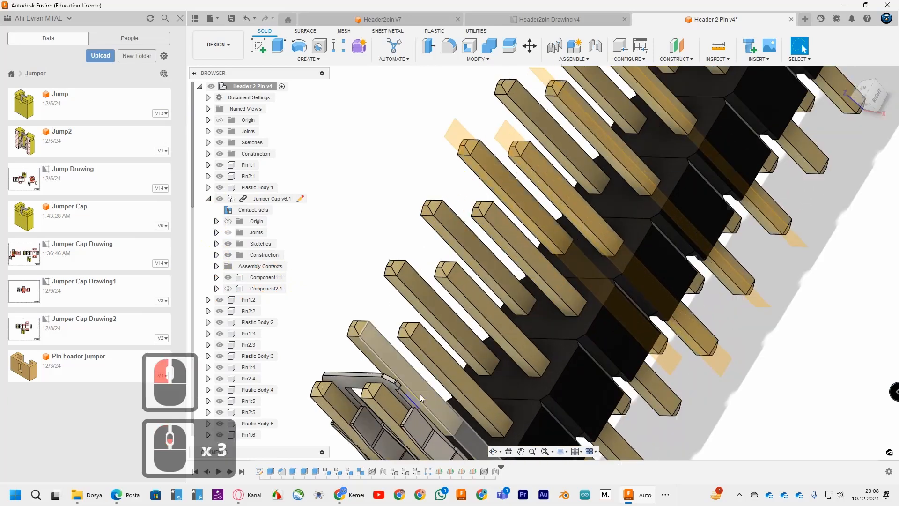
scroll(421, 397, down, 6)
middle_drag(501, 345, 697, 105)
mouse_move(869, 91)
mouse_down()
mouse_move(4, 86)
mouse_move(16, 76)
mouse_up()
click(870, 101)
click(870, 101)
middle_drag(782, 187, 526, 345)
click(876, 97)
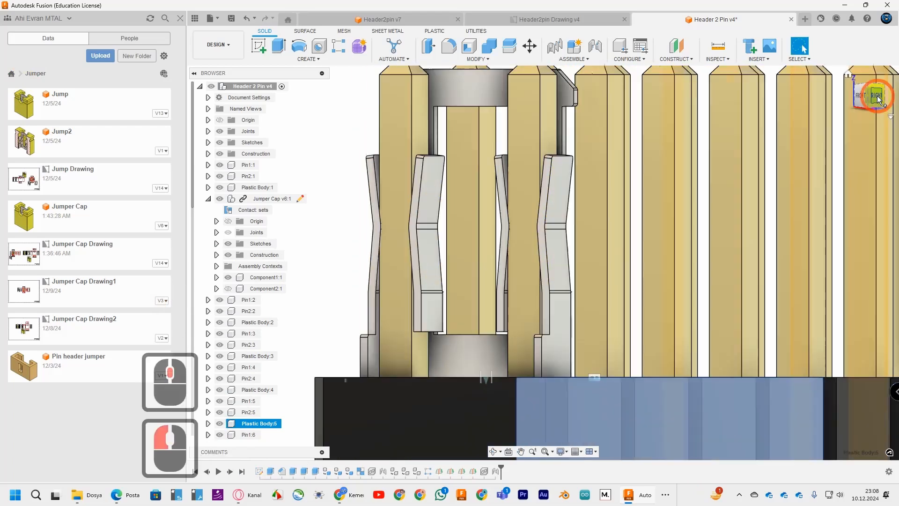
mouse_move(878, 97)
mouse_down()
mouse_move(10, 112)
mouse_move(161, 155)
mouse_move(125, 203)
mouse_move(78, 192)
mouse_up()
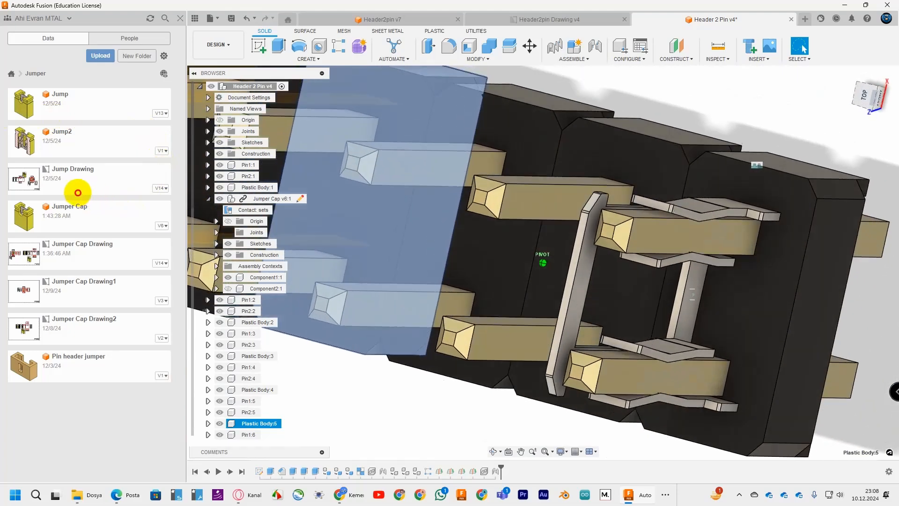
click(849, 74)
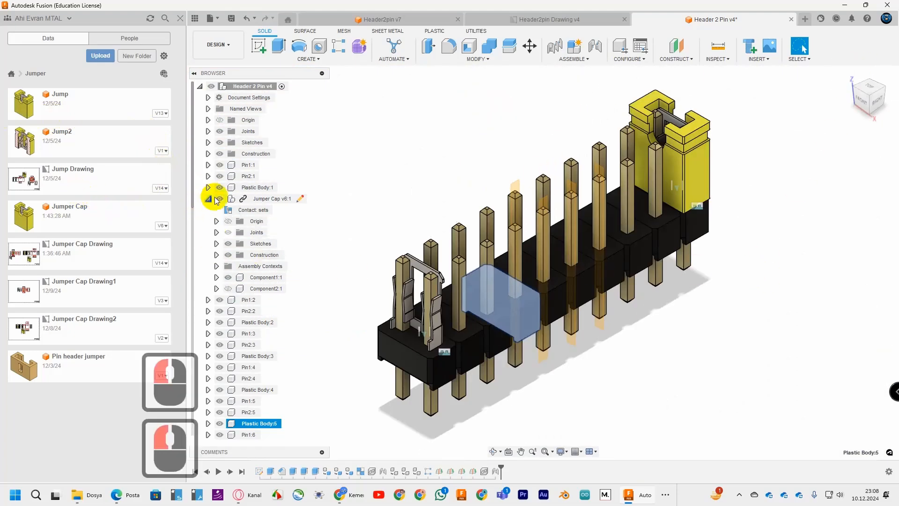
click(228, 289)
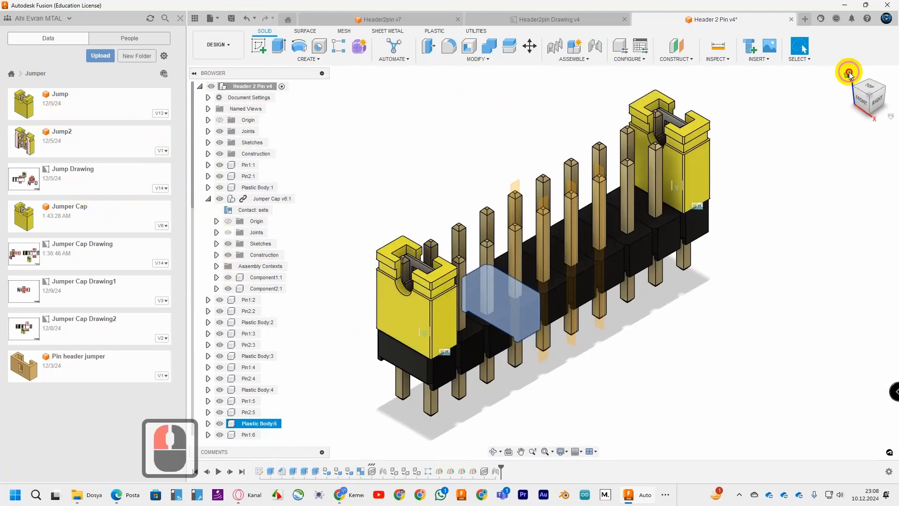
Insert a third Jumper Cap beyond the header's far end, raised with a Z distance of 10 mm.
scroll(714, 284, up, 4)
middle_drag(760, 271, 767, 291)
scroll(734, 251, down, 6)
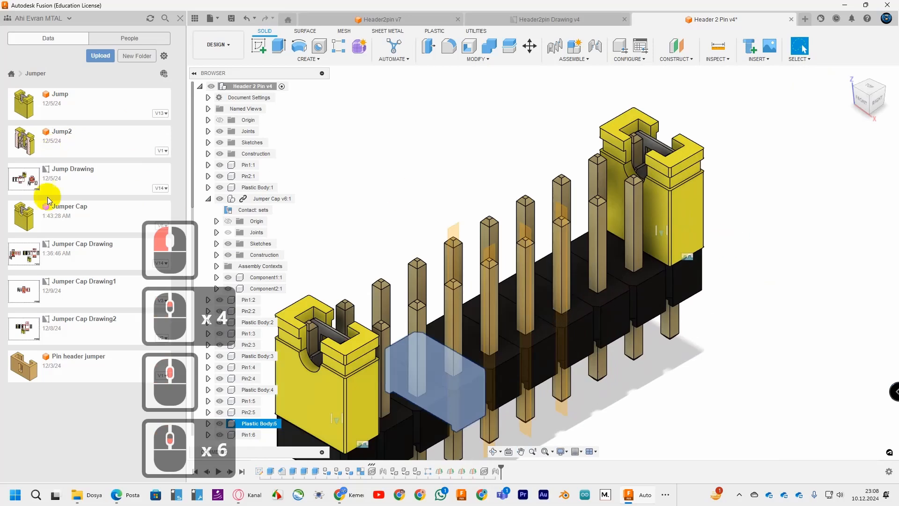
drag(27, 214, 746, 314)
middle_drag(740, 308, 732, 219)
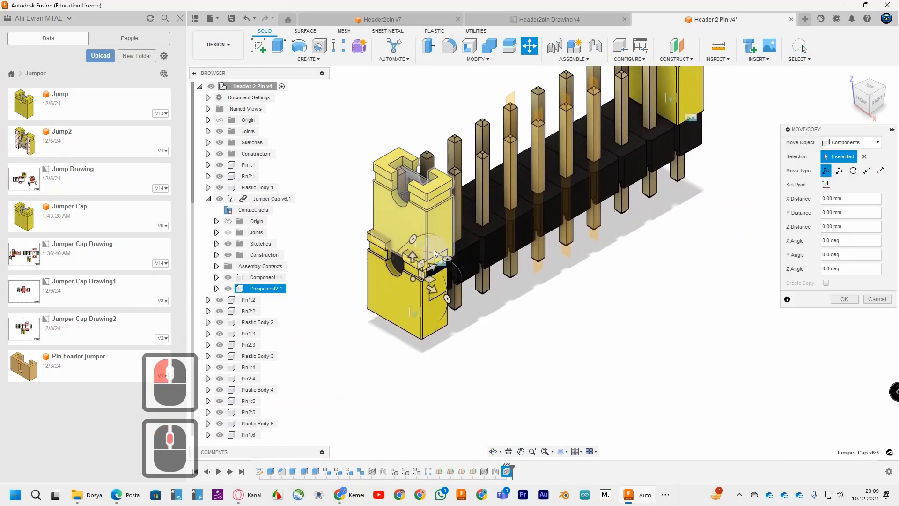
drag(433, 268, 742, 172)
middle_drag(741, 172, 733, 338)
drag(721, 238, 714, 112)
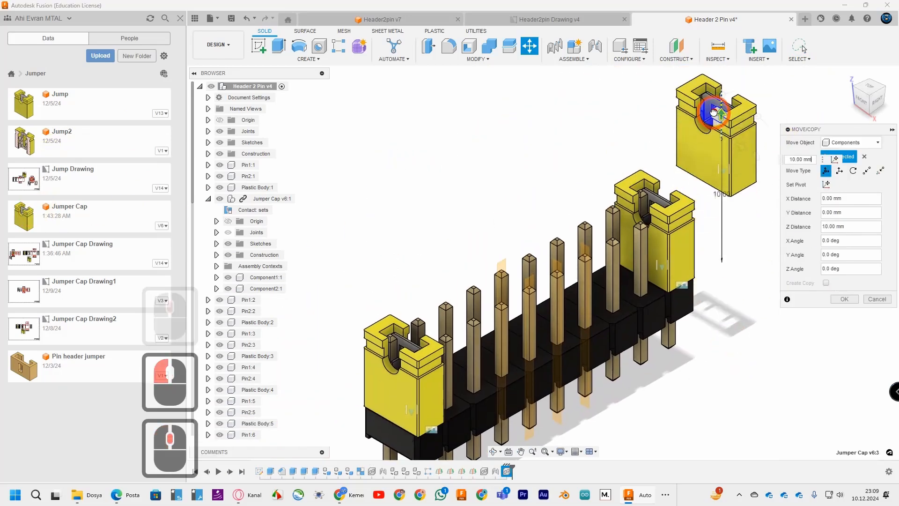
click(845, 299)
Joint the third Jumper Cap's lower edge to Plastic Body:10 and inspect the clearance to the neighbouring cap.
click(595, 45)
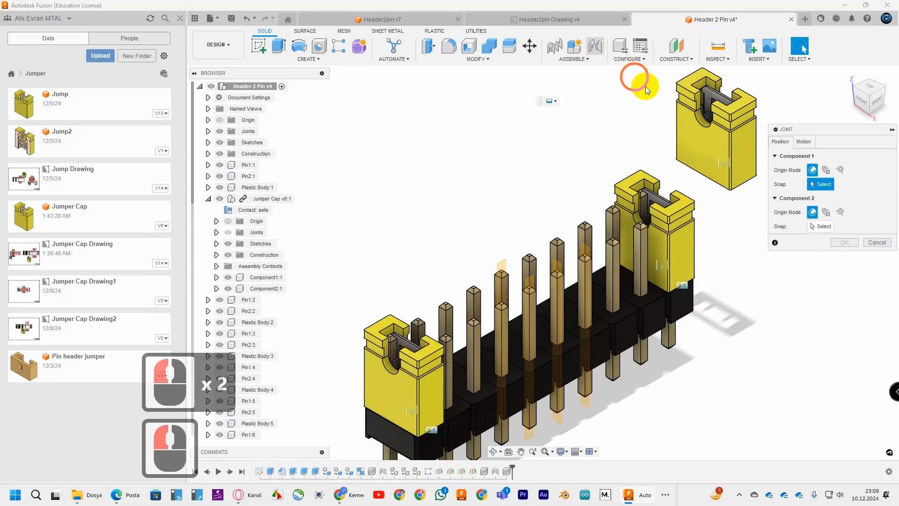
click(746, 187)
click(650, 307)
click(839, 328)
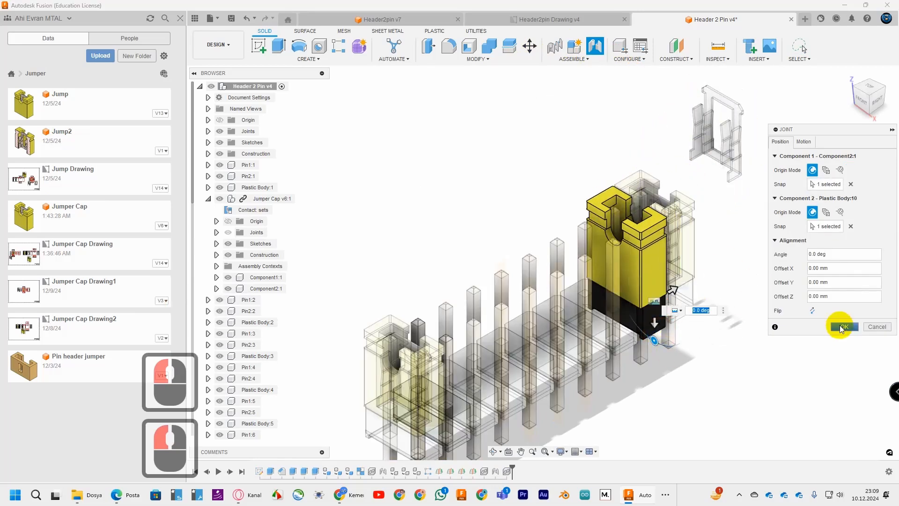
click(867, 91)
scroll(878, 136, up, 13)
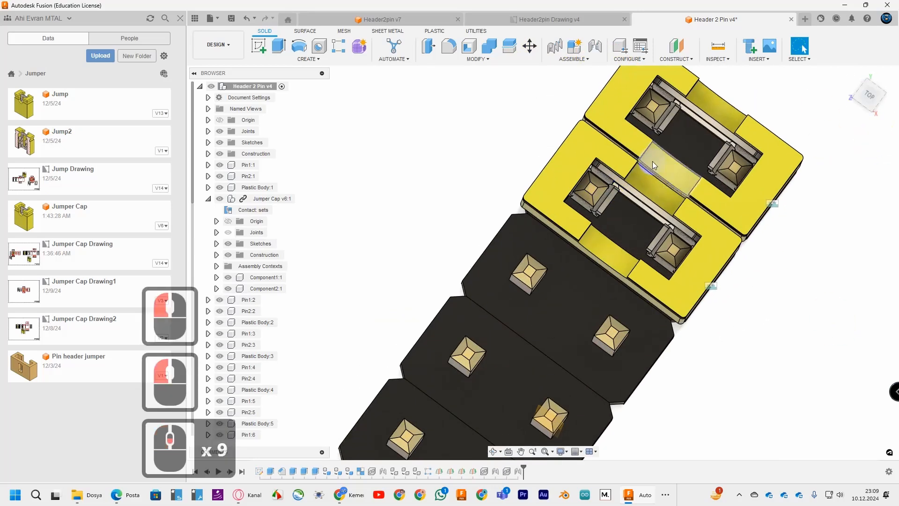
drag(864, 91, 832, 70)
scroll(824, 331, down, 16)
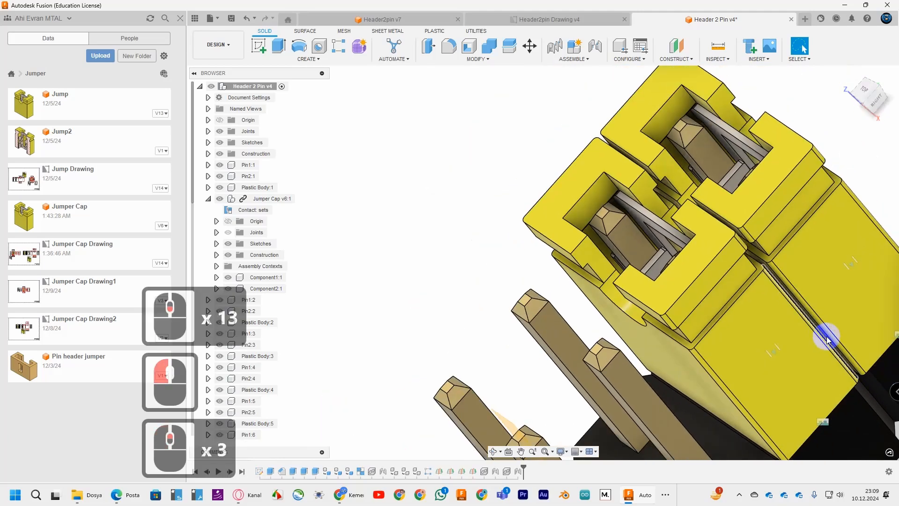
Hide Plane1 to Plane4 along with the header assembly's Joints, Sketches and Construction folders.
click(208, 198)
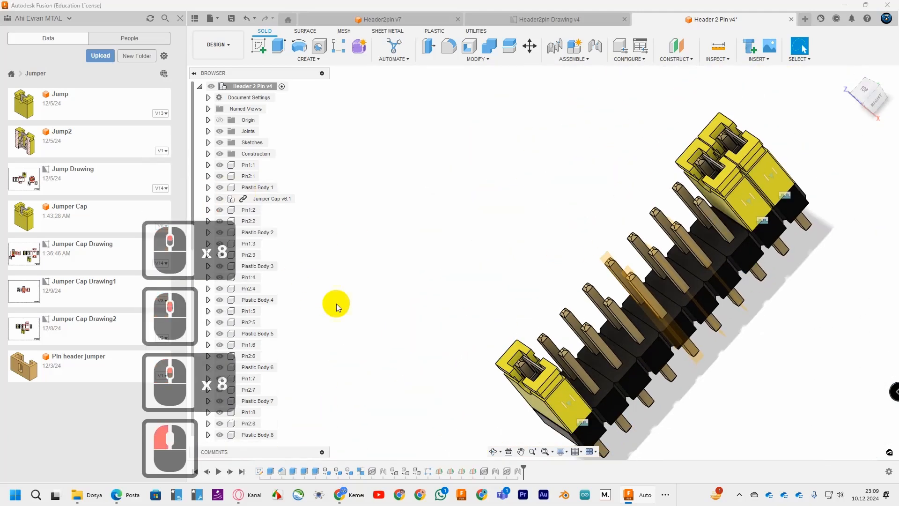
click(209, 154)
click(229, 199)
click(229, 188)
click(228, 177)
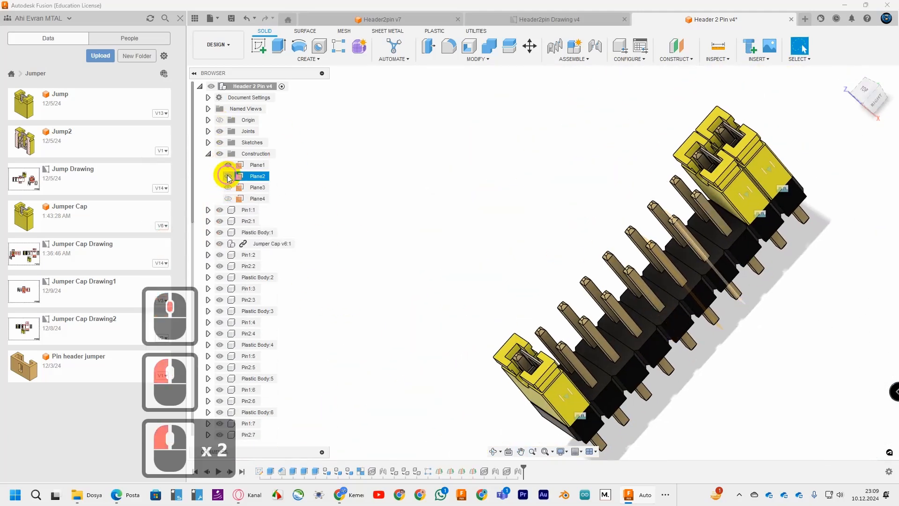
click(849, 75)
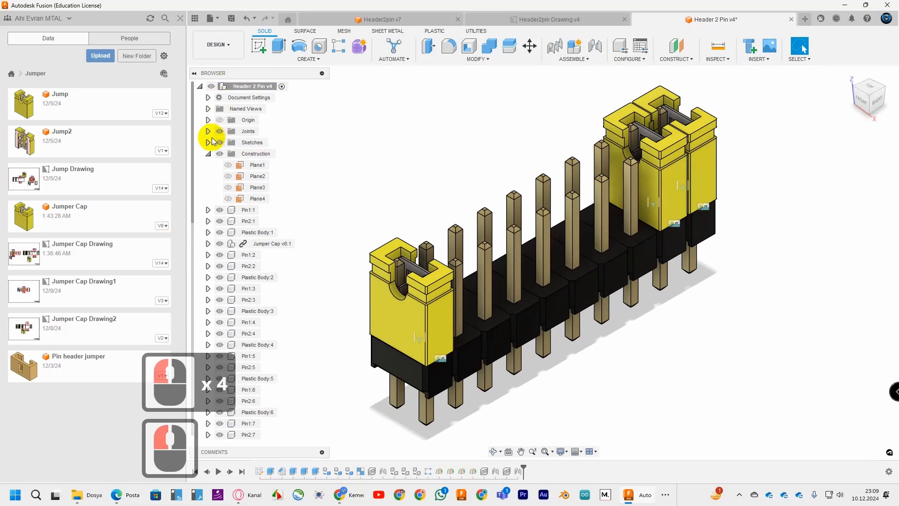
click(220, 132)
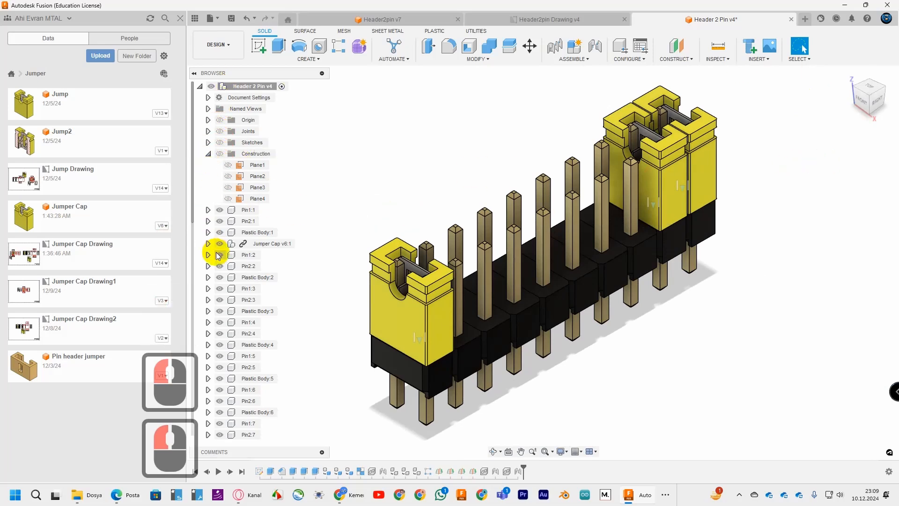
Hide the Construction folder and the Slider 2 joint of Jumper Cap v6:1.
click(208, 244)
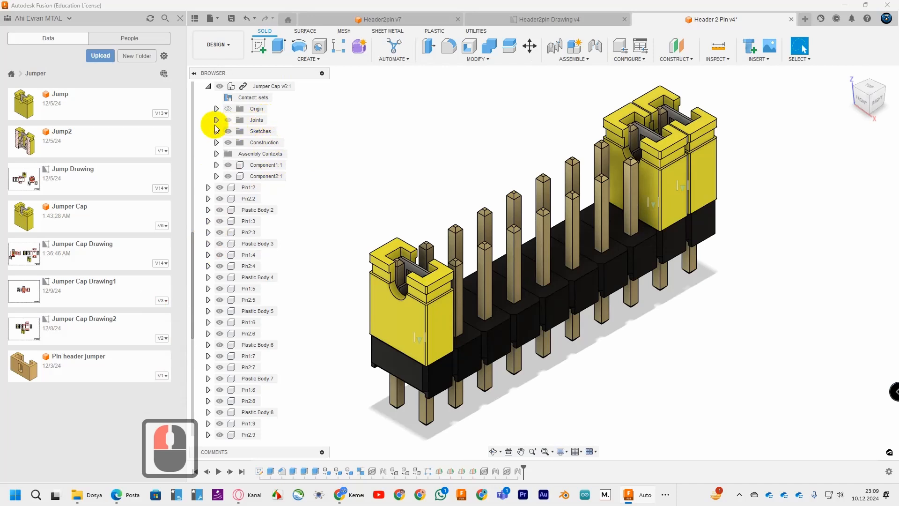
click(228, 146)
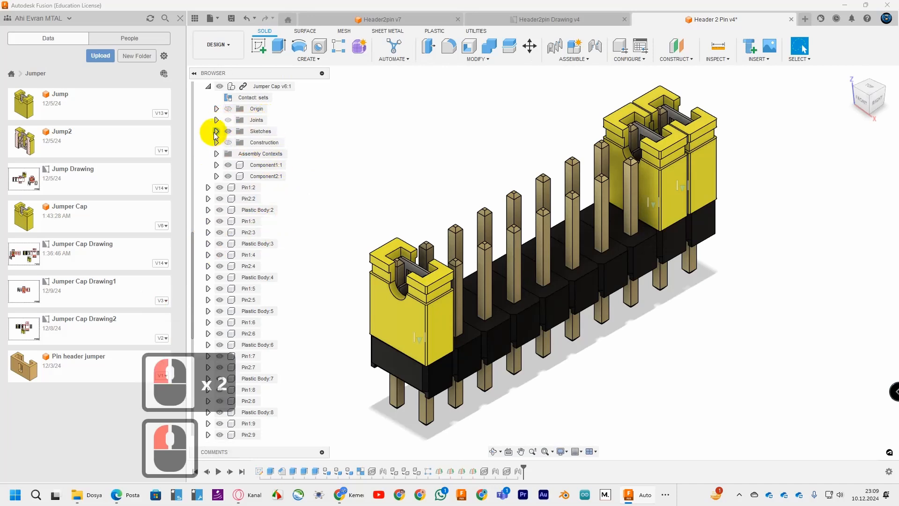
click(217, 120)
click(237, 144)
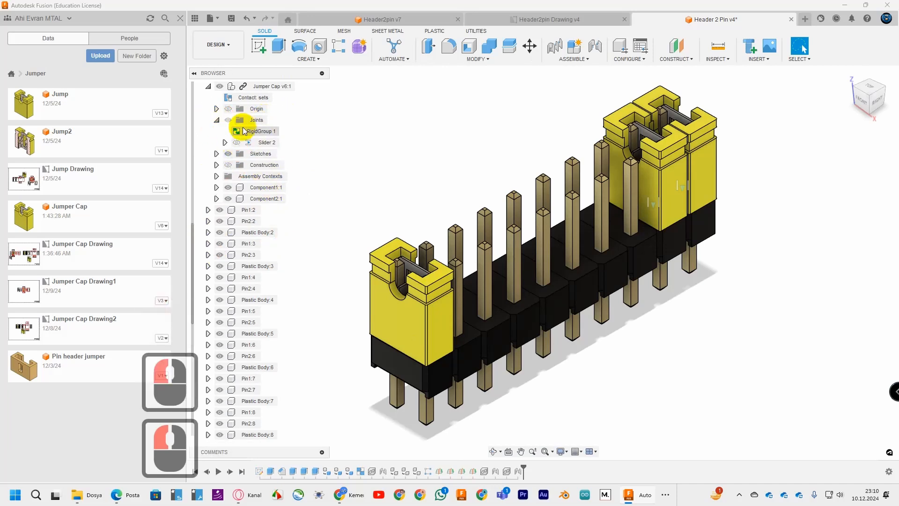
click(217, 121)
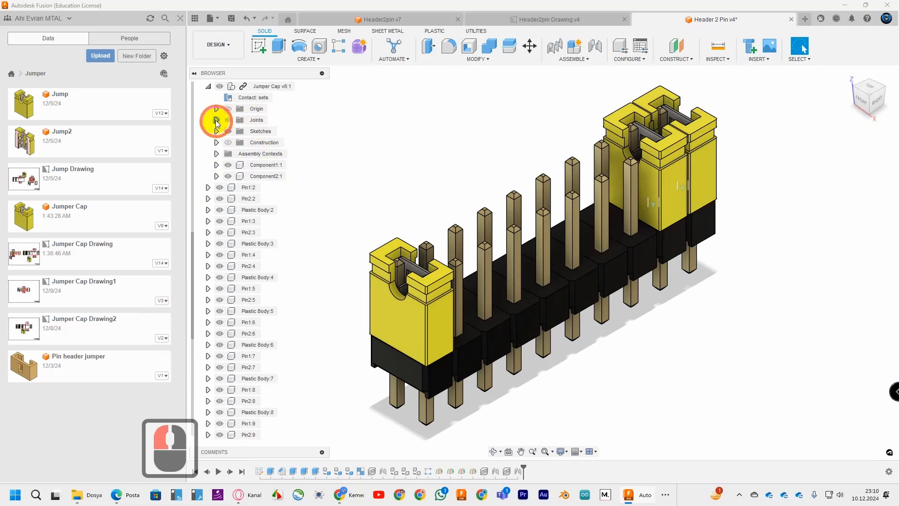
click(208, 87)
Hide the Slider 2 joint of Jumper Cap v6:2.
click(208, 435)
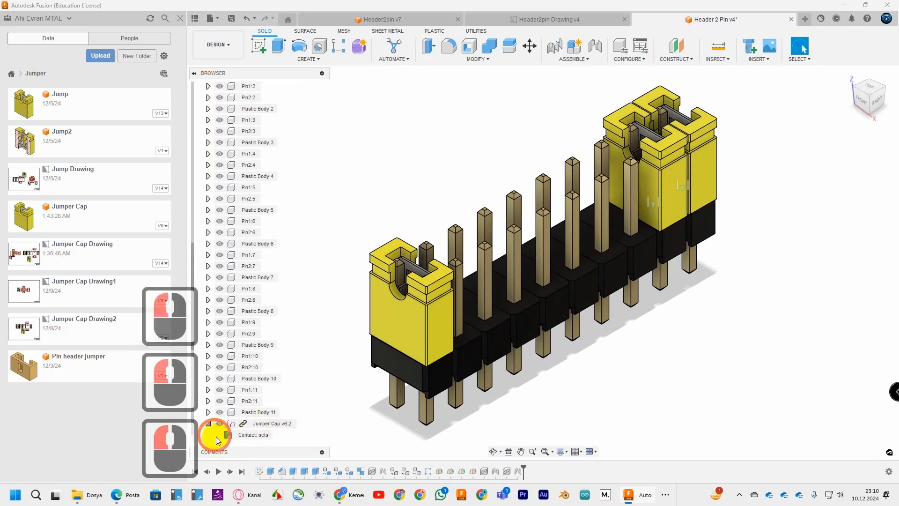
scroll(275, 394, down, 2)
click(216, 368)
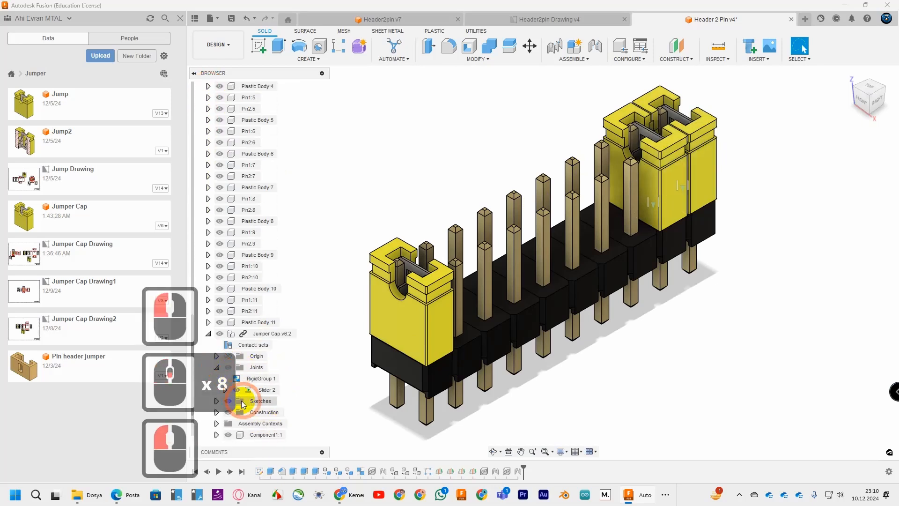
click(237, 390)
middle_drag(311, 375, 320, 316)
click(208, 334)
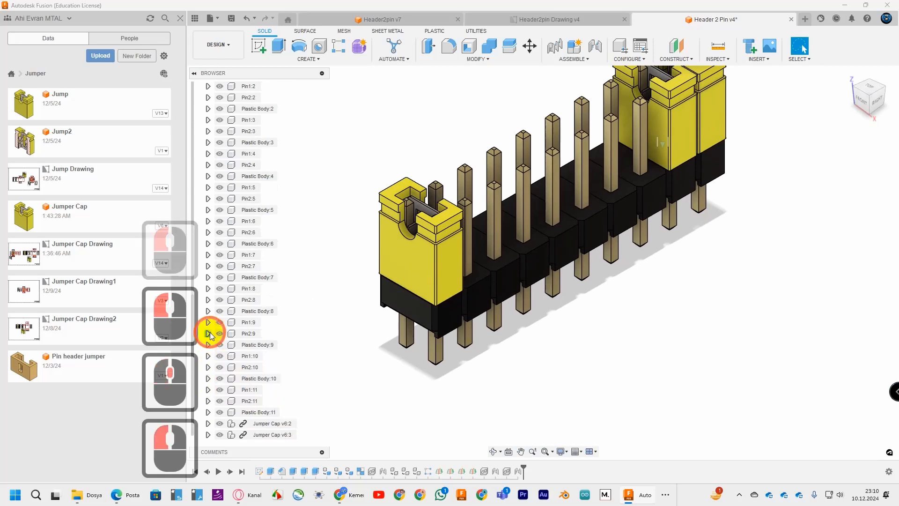
Hide the Slider 2 joint of Jumper Cap v6:3.
scroll(252, 374, down, 2)
click(209, 434)
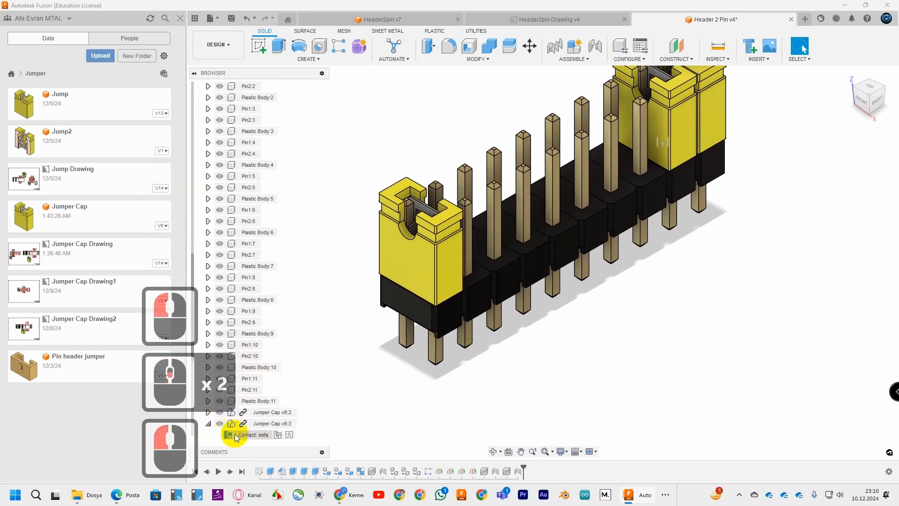
scroll(242, 420, down, 7)
click(217, 379)
click(237, 398)
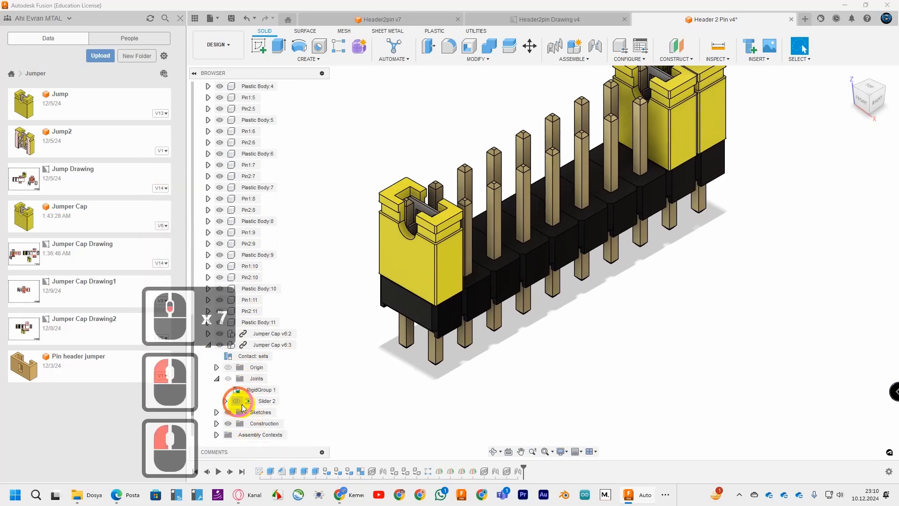
Save the Header 2 Pin design as a new version.
click(854, 91)
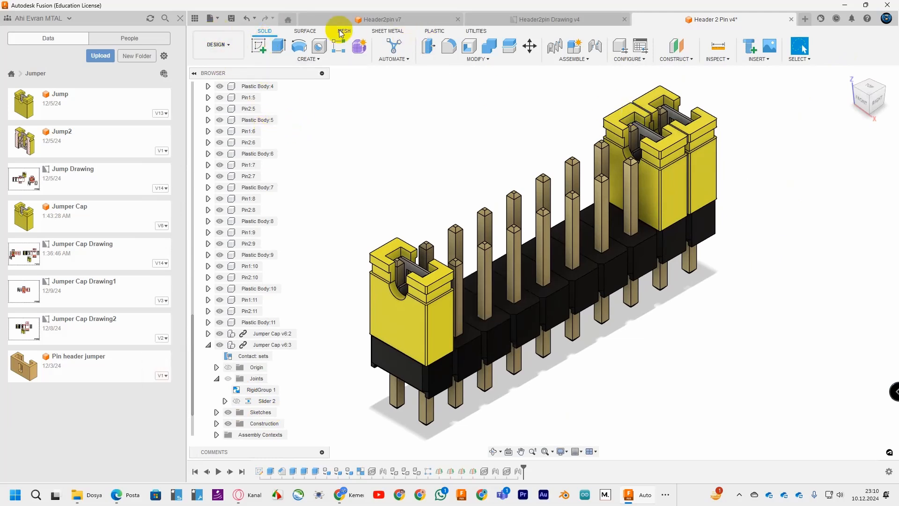
click(230, 18)
click(468, 267)
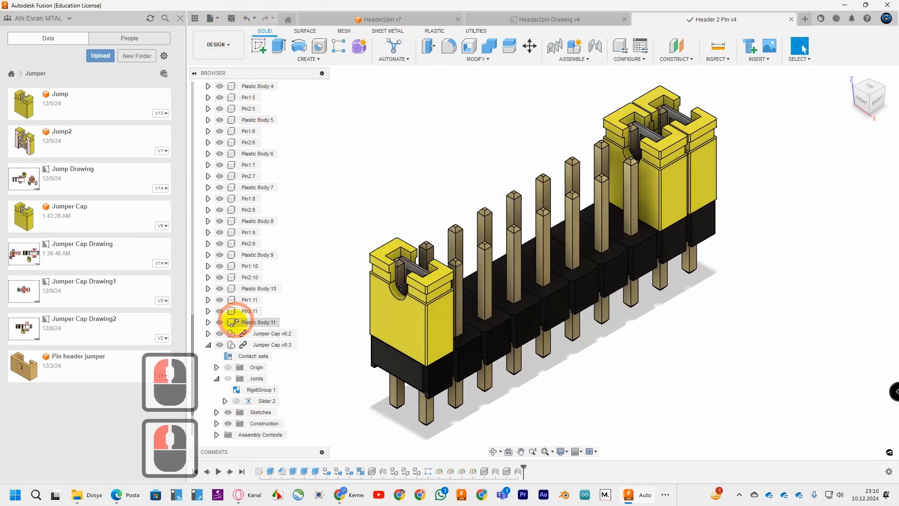